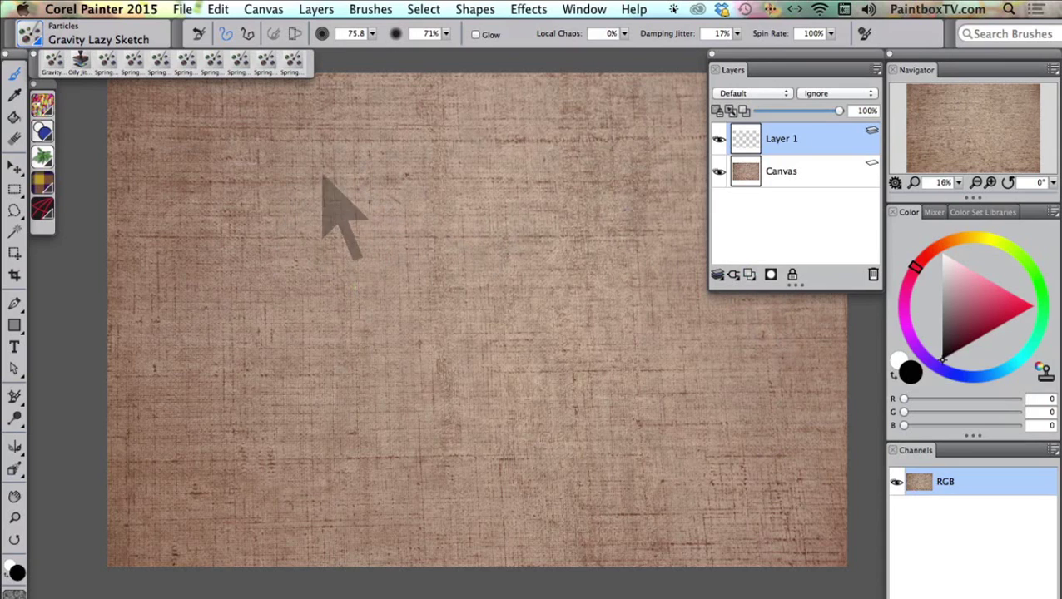
# - Sketch the back of the head, the sideburn, the swept hair and the far side of the forehead in black on Layer 1
pyautogui.moveTo(286, 163)
pyautogui.mouseDown()
pyautogui.moveTo(288, 230)
pyautogui.moveTo(278, 139)
pyautogui.moveTo(287, 154)
pyautogui.moveTo(280, 143)
pyautogui.moveTo(304, 100)
pyautogui.moveTo(328, 87)
pyautogui.moveTo(284, 126)
pyautogui.moveTo(282, 147)
pyautogui.moveTo(303, 117)
pyautogui.moveTo(287, 218)
pyautogui.moveTo(287, 273)
pyautogui.moveTo(287, 246)
pyautogui.moveTo(297, 275)
pyautogui.mouseUp()
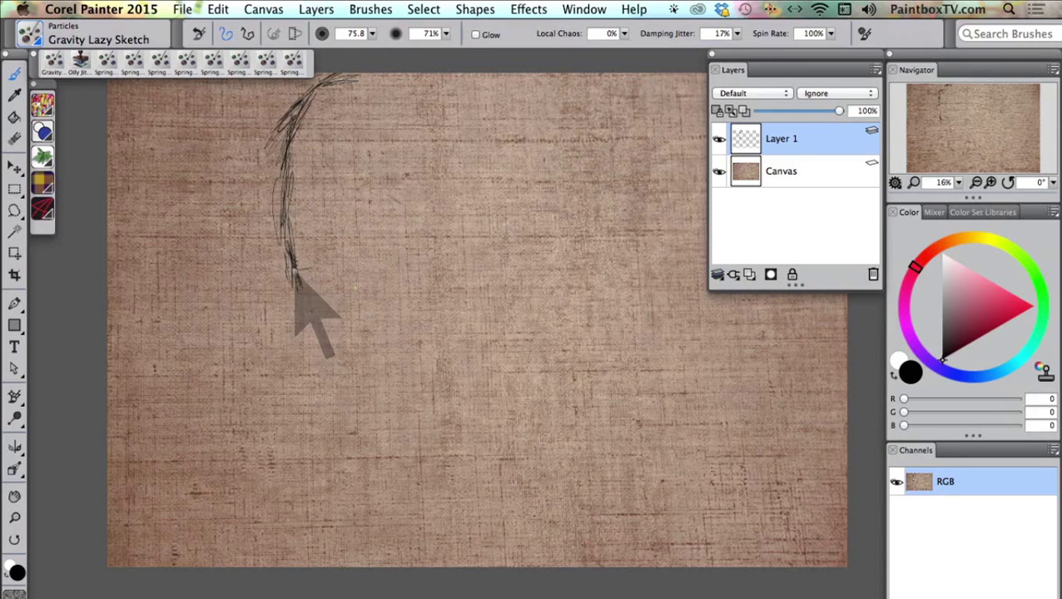
pyautogui.moveTo(308, 269)
pyautogui.mouseDown()
pyautogui.moveTo(331, 299)
pyautogui.moveTo(285, 283)
pyautogui.moveTo(305, 250)
pyautogui.moveTo(296, 287)
pyautogui.moveTo(318, 264)
pyautogui.moveTo(306, 288)
pyautogui.mouseUp()
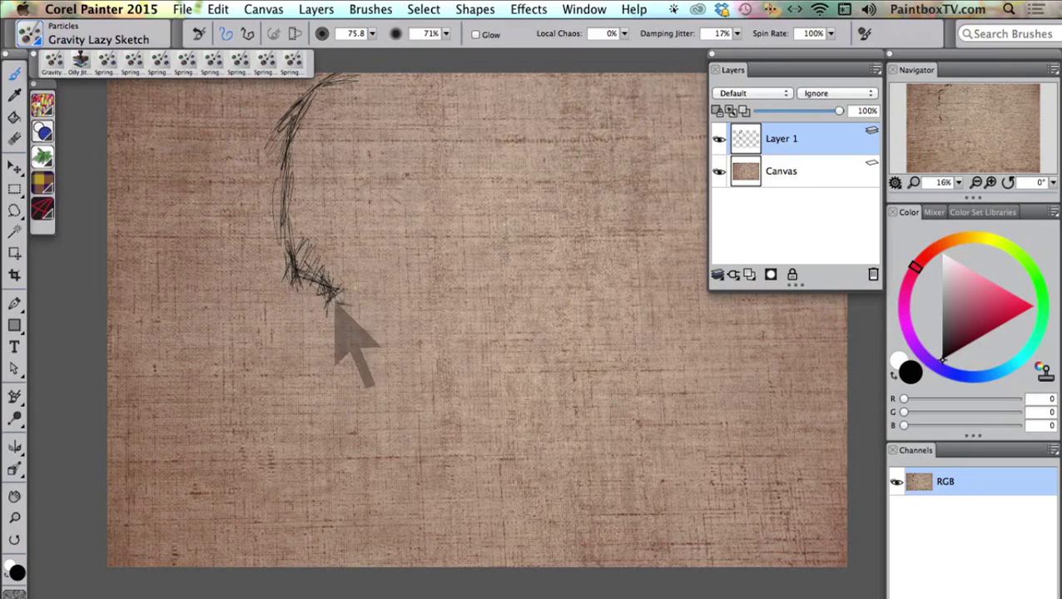
pyautogui.moveTo(333, 315)
pyautogui.mouseDown()
pyautogui.moveTo(331, 341)
pyautogui.moveTo(329, 329)
pyautogui.moveTo(326, 365)
pyautogui.moveTo(344, 345)
pyautogui.moveTo(356, 359)
pyautogui.moveTo(334, 375)
pyautogui.moveTo(359, 333)
pyautogui.moveTo(361, 369)
pyautogui.moveTo(373, 193)
pyautogui.moveTo(314, 239)
pyautogui.moveTo(335, 213)
pyautogui.moveTo(371, 196)
pyautogui.moveTo(335, 206)
pyautogui.moveTo(377, 185)
pyautogui.moveTo(335, 158)
pyautogui.moveTo(333, 138)
pyautogui.moveTo(369, 133)
pyautogui.moveTo(346, 138)
pyautogui.moveTo(364, 171)
pyautogui.moveTo(373, 150)
pyautogui.moveTo(385, 154)
pyautogui.moveTo(323, 185)
pyautogui.moveTo(361, 198)
pyautogui.mouseUp()
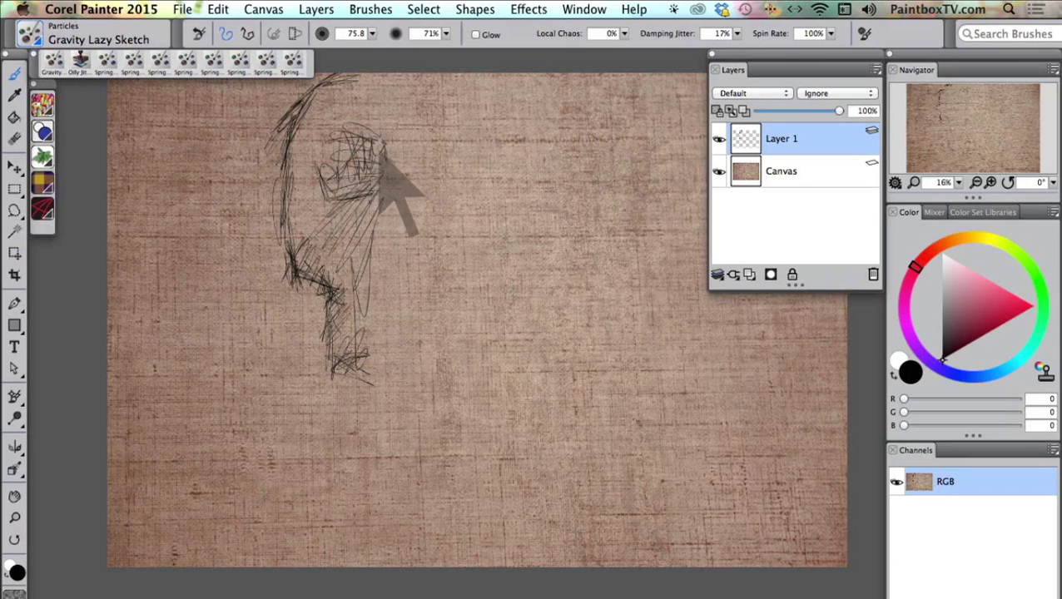
pyautogui.moveTo(334, 128)
pyautogui.mouseDown()
pyautogui.moveTo(363, 88)
pyautogui.moveTo(376, 104)
pyautogui.moveTo(370, 140)
pyautogui.moveTo(394, 138)
pyautogui.moveTo(427, 158)
pyautogui.moveTo(414, 135)
pyautogui.moveTo(389, 140)
pyautogui.moveTo(419, 139)
pyautogui.moveTo(431, 162)
pyautogui.moveTo(408, 143)
pyautogui.moveTo(436, 131)
pyautogui.moveTo(425, 137)
pyautogui.moveTo(433, 146)
pyautogui.moveTo(426, 125)
pyautogui.moveTo(437, 120)
pyautogui.moveTo(434, 141)
pyautogui.moveTo(480, 148)
pyautogui.moveTo(469, 134)
pyautogui.moveTo(456, 154)
pyautogui.moveTo(476, 159)
pyautogui.moveTo(525, 124)
pyautogui.moveTo(493, 143)
pyautogui.moveTo(514, 149)
pyautogui.moveTo(541, 129)
pyautogui.moveTo(543, 142)
pyautogui.moveTo(498, 156)
pyautogui.moveTo(566, 121)
pyautogui.mouseUp()
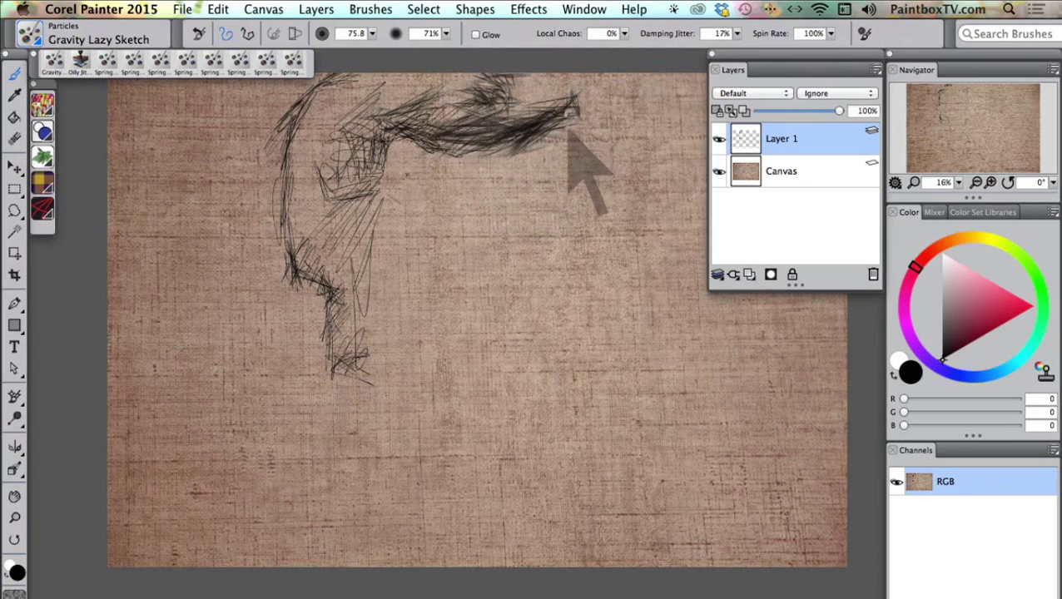
pyautogui.moveTo(542, 80)
pyautogui.mouseDown()
pyautogui.moveTo(549, 126)
pyautogui.moveTo(565, 109)
pyautogui.moveTo(546, 73)
pyautogui.moveTo(564, 117)
pyautogui.moveTo(571, 109)
pyautogui.moveTo(546, 134)
pyautogui.moveTo(565, 104)
pyautogui.moveTo(548, 133)
pyautogui.moveTo(577, 134)
pyautogui.moveTo(581, 111)
pyautogui.moveTo(531, 131)
pyautogui.moveTo(554, 123)
pyautogui.moveTo(563, 223)
pyautogui.mouseUp()
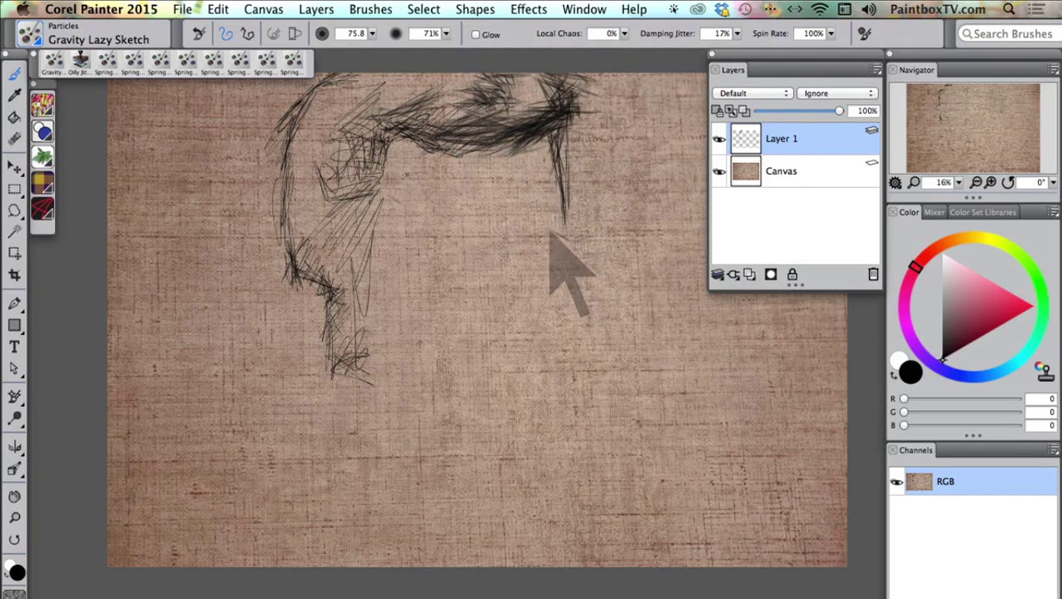
# - Sketch the eyebrows, eyes, nose, mouth, ear and jaw in black, plus the neck, collar and shoulders below
pyautogui.moveTo(398, 241)
pyautogui.mouseDown()
pyautogui.moveTo(440, 222)
pyautogui.moveTo(434, 237)
pyautogui.moveTo(483, 237)
pyautogui.moveTo(573, 224)
pyautogui.mouseUp()
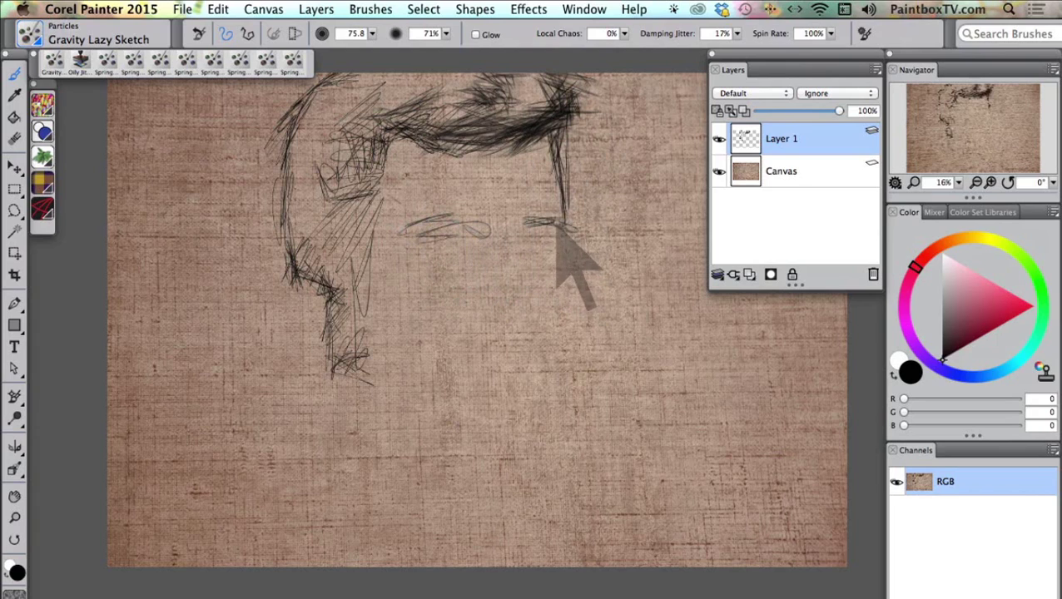
pyautogui.moveTo(500, 235)
pyautogui.mouseDown()
pyautogui.moveTo(532, 229)
pyautogui.moveTo(517, 258)
pyautogui.moveTo(519, 244)
pyautogui.moveTo(526, 291)
pyautogui.moveTo(547, 308)
pyautogui.moveTo(486, 326)
pyautogui.moveTo(491, 338)
pyautogui.moveTo(543, 327)
pyautogui.mouseUp()
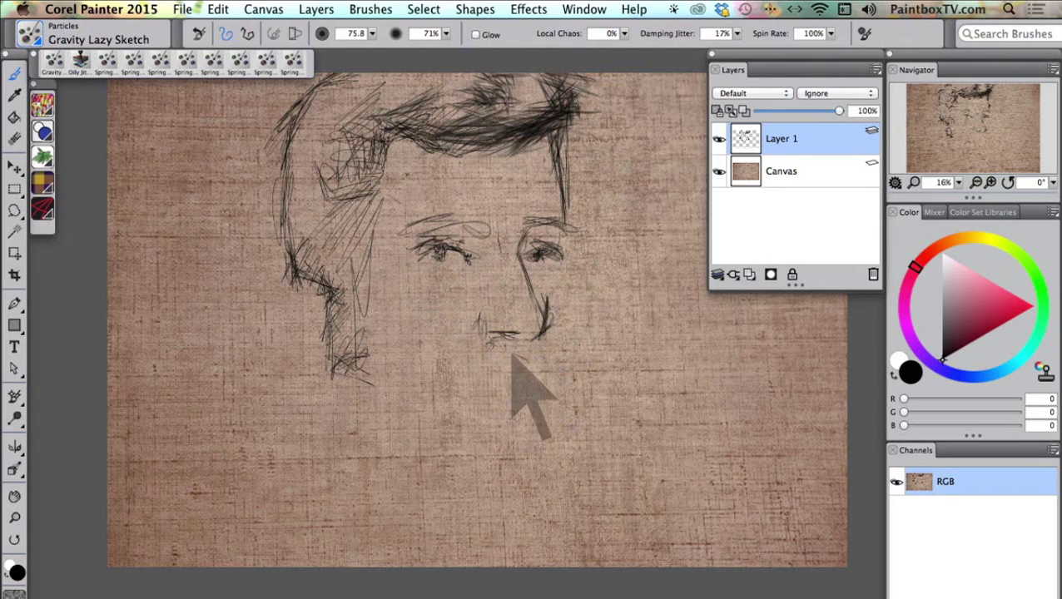
pyautogui.moveTo(515, 358)
pyautogui.mouseDown()
pyautogui.moveTo(458, 384)
pyautogui.moveTo(498, 380)
pyautogui.moveTo(218, 506)
pyautogui.mouseUp()
pyautogui.moveTo(533, 433)
pyautogui.mouseDown()
pyautogui.moveTo(622, 490)
pyautogui.moveTo(635, 539)
pyautogui.moveTo(568, 468)
pyautogui.moveTo(525, 514)
pyautogui.moveTo(606, 499)
pyautogui.moveTo(645, 526)
pyautogui.mouseUp()
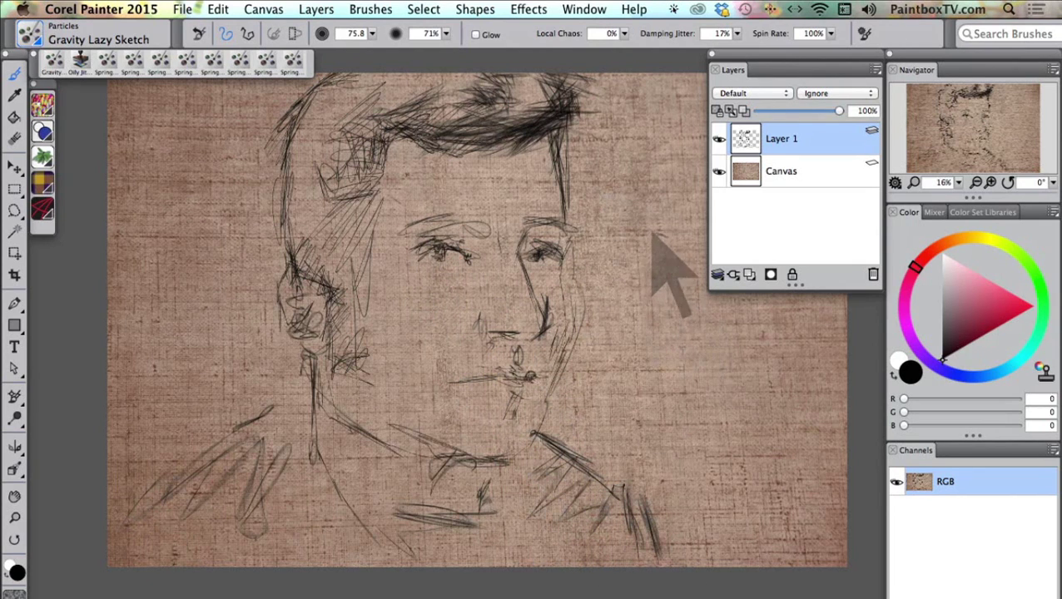
# - Add loose background lines on both sides of the head, compare with Layer 1 hidden and shown, and darken the hair edges
pyautogui.moveTo(241, 173)
pyautogui.mouseDown()
pyautogui.moveTo(161, 154)
pyautogui.moveTo(123, 179)
pyautogui.moveTo(234, 186)
pyautogui.mouseUp()
pyautogui.moveTo(226, 285)
pyautogui.mouseDown()
pyautogui.moveTo(258, 298)
pyautogui.moveTo(139, 316)
pyautogui.moveTo(208, 374)
pyautogui.moveTo(194, 363)
pyautogui.moveTo(185, 394)
pyautogui.mouseUp()
pyautogui.moveTo(593, 237)
pyautogui.mouseDown()
pyautogui.moveTo(581, 178)
pyautogui.moveTo(699, 403)
pyautogui.mouseUp()
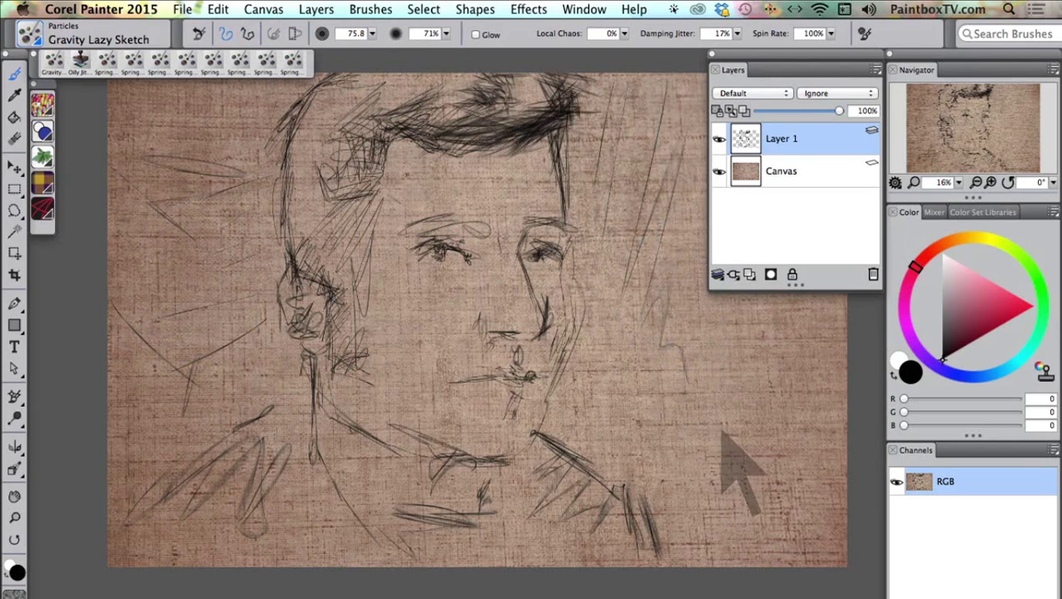
pyautogui.click(719, 139)
pyautogui.click(719, 139)
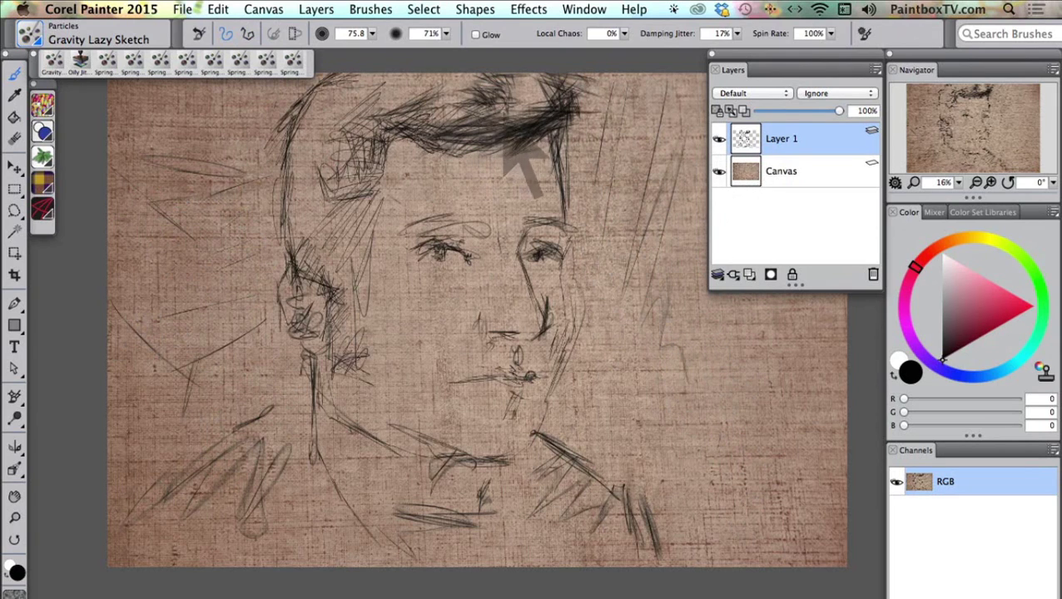
pyautogui.moveTo(560, 113)
pyautogui.mouseDown()
pyautogui.moveTo(571, 107)
pyautogui.moveTo(568, 157)
pyautogui.mouseUp()
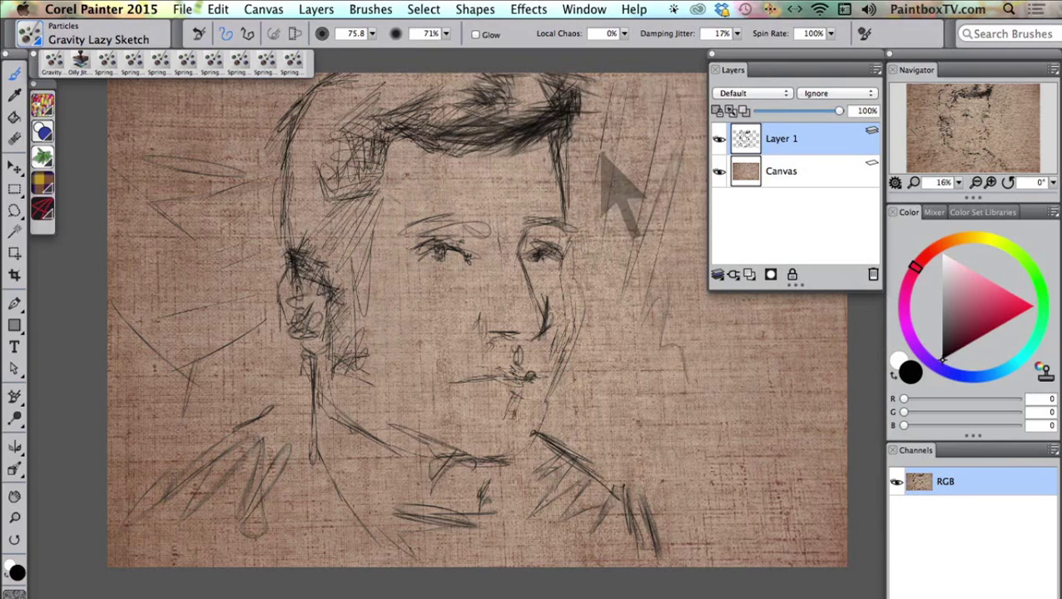
# - Open the advanced brush controls, set the particle Count to 100%, and build up heavy black strokes in the hair
pyautogui.click(863, 35)
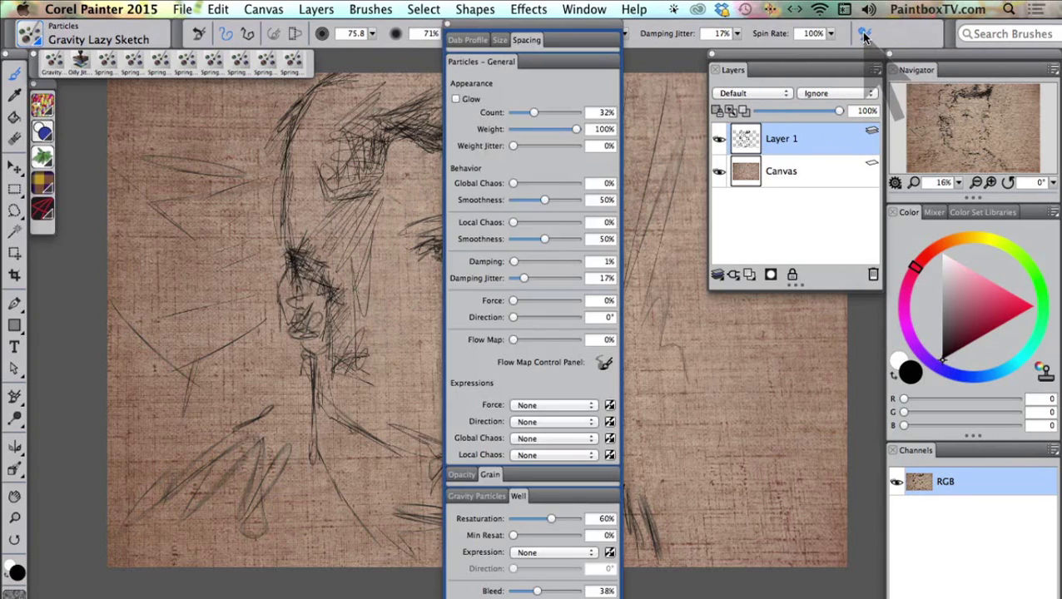
pyautogui.moveTo(572, 35); pyautogui.dragTo(651, 65)
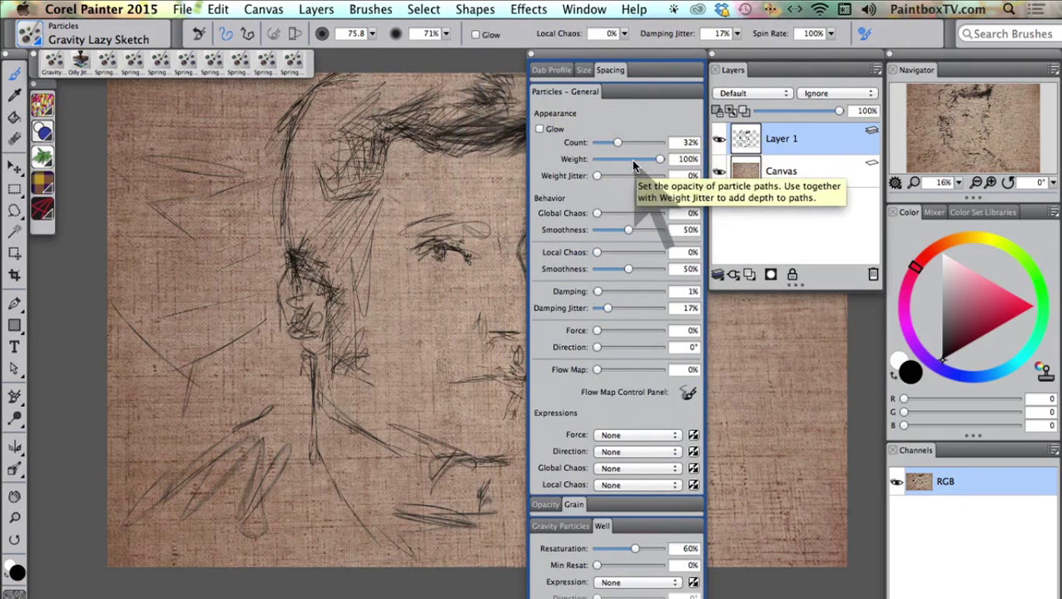
pyautogui.moveTo(618, 142); pyautogui.dragTo(665, 141)
pyautogui.moveTo(313, 122)
pyautogui.mouseDown()
pyautogui.moveTo(293, 121)
pyautogui.moveTo(285, 169)
pyautogui.moveTo(313, 99)
pyautogui.moveTo(313, 119)
pyautogui.moveTo(299, 115)
pyautogui.moveTo(329, 91)
pyautogui.moveTo(367, 158)
pyautogui.moveTo(287, 171)
pyautogui.moveTo(358, 216)
pyautogui.moveTo(345, 167)
pyautogui.moveTo(366, 183)
pyautogui.moveTo(333, 156)
pyautogui.moveTo(370, 192)
pyautogui.moveTo(379, 167)
pyautogui.moveTo(367, 141)
pyautogui.moveTo(386, 150)
pyautogui.moveTo(424, 124)
pyautogui.moveTo(441, 162)
pyautogui.moveTo(471, 158)
pyautogui.moveTo(449, 108)
pyautogui.moveTo(450, 148)
pyautogui.moveTo(466, 116)
pyautogui.moveTo(480, 160)
pyautogui.mouseUp()
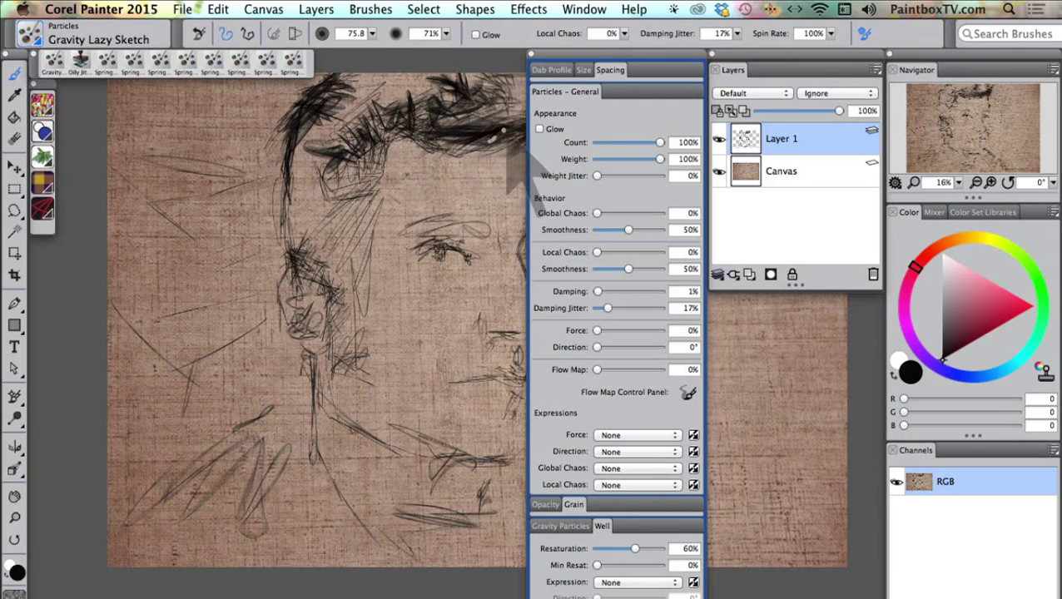
# - Set the particle Count to 27% and Weight to 31%, and shade lightly behind the temple above the ear
pyautogui.moveTo(646, 143); pyautogui.dragTo(616, 160)
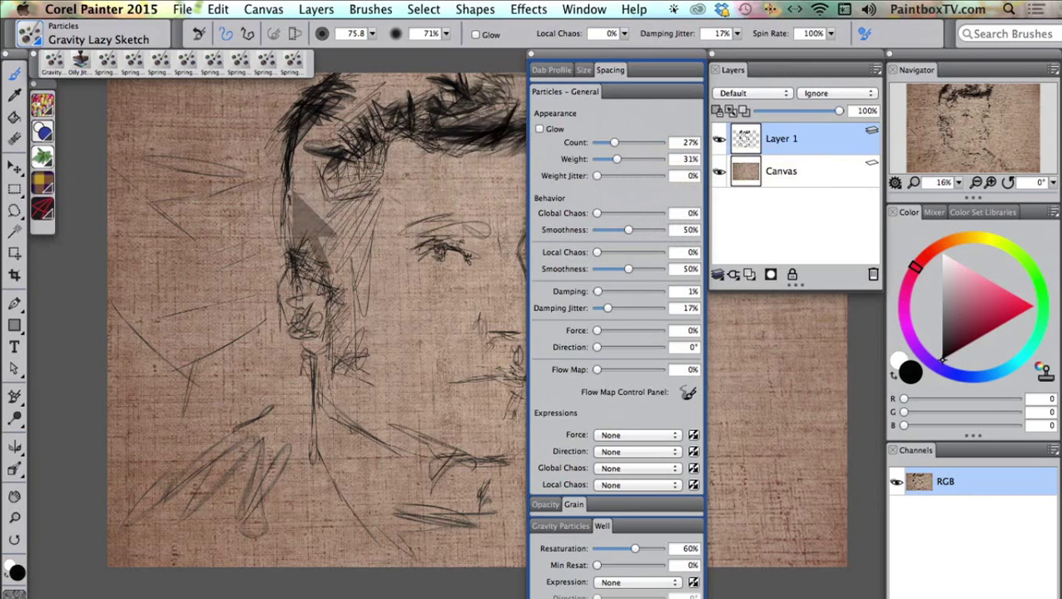
pyautogui.moveTo(296, 215)
pyautogui.mouseDown()
pyautogui.moveTo(329, 223)
pyautogui.moveTo(321, 210)
pyautogui.moveTo(333, 233)
pyautogui.mouseUp()
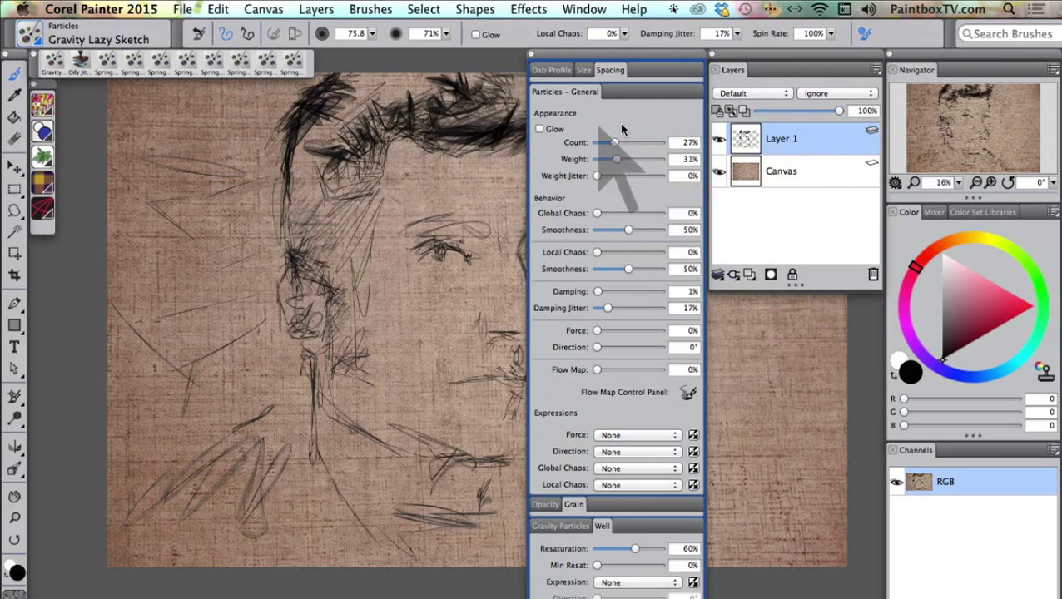
# - Set Count to 96% and Weight to 53%, darken the back of the head, and add dark strokes to the background right of the forehead
pyautogui.moveTo(614, 159); pyautogui.dragTo(657, 143)
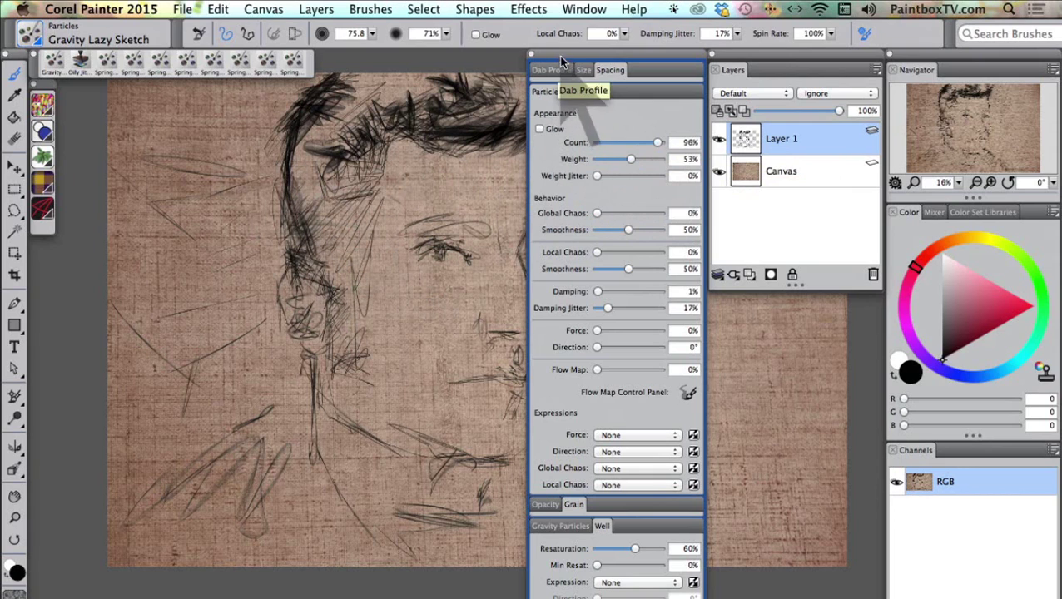
pyautogui.moveTo(583, 66)
pyautogui.mouseDown()
pyautogui.moveTo(624, 283)
pyautogui.moveTo(745, 267)
pyautogui.mouseUp()
pyautogui.moveTo(630, 158)
pyautogui.mouseDown()
pyautogui.moveTo(622, 117)
pyautogui.moveTo(658, 77)
pyautogui.moveTo(625, 99)
pyautogui.moveTo(649, 165)
pyautogui.moveTo(629, 185)
pyautogui.moveTo(636, 204)
pyautogui.moveTo(656, 134)
pyautogui.moveTo(628, 208)
pyautogui.mouseUp()
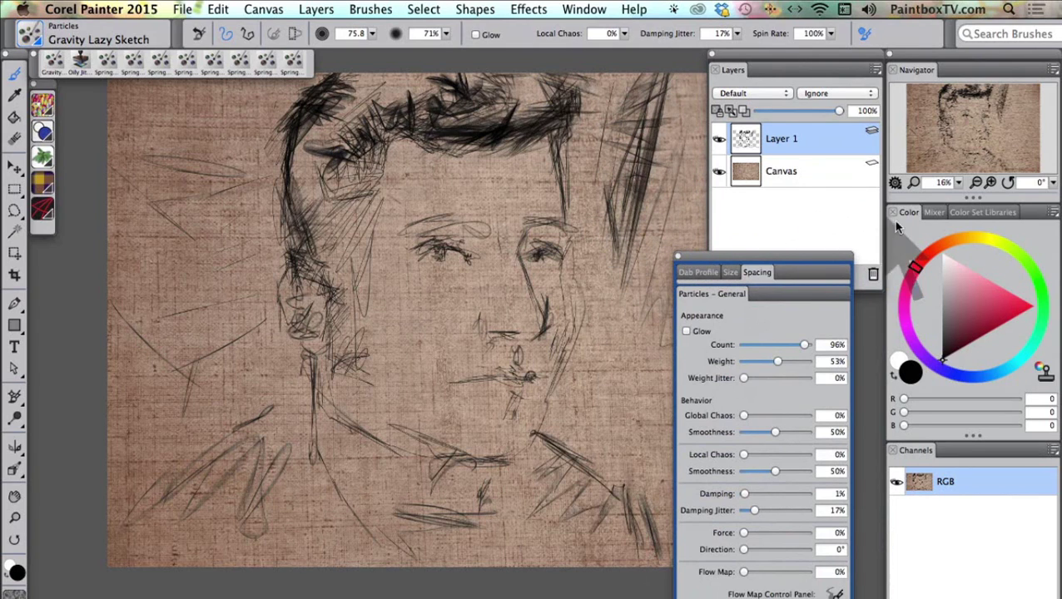
# - Choose a dark red (RGB 105, 35, 17) and hatch the background beside the face from the top of the canvas to chin level
pyautogui.click(982, 318)
pyautogui.click(942, 246)
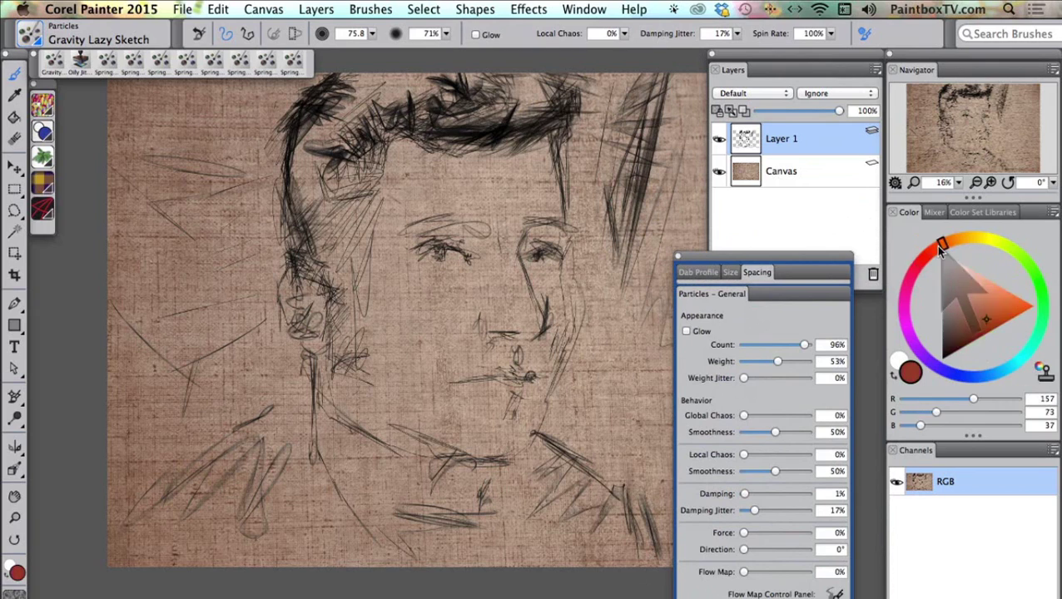
pyautogui.moveTo(979, 324); pyautogui.dragTo(975, 334)
pyautogui.moveTo(606, 118)
pyautogui.mouseDown()
pyautogui.moveTo(625, 86)
pyautogui.moveTo(607, 82)
pyautogui.moveTo(624, 138)
pyautogui.moveTo(646, 126)
pyautogui.moveTo(639, 172)
pyautogui.moveTo(608, 181)
pyautogui.mouseUp()
pyautogui.moveTo(636, 233)
pyautogui.mouseDown()
pyautogui.moveTo(579, 210)
pyautogui.moveTo(613, 285)
pyautogui.moveTo(623, 285)
pyautogui.moveTo(625, 329)
pyautogui.mouseUp()
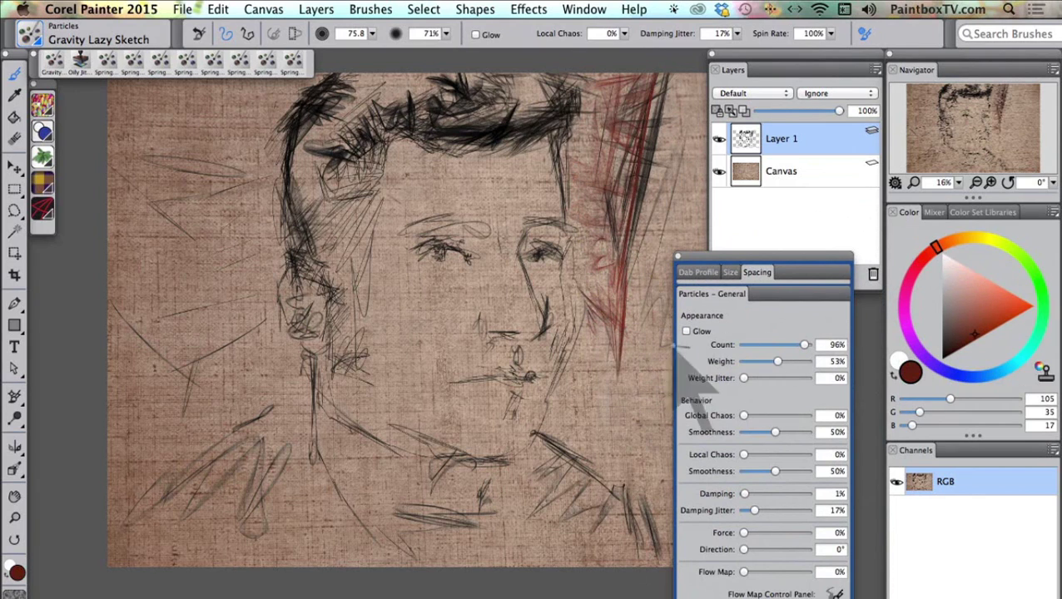
pyautogui.moveTo(601, 373); pyautogui.dragTo(616, 400)
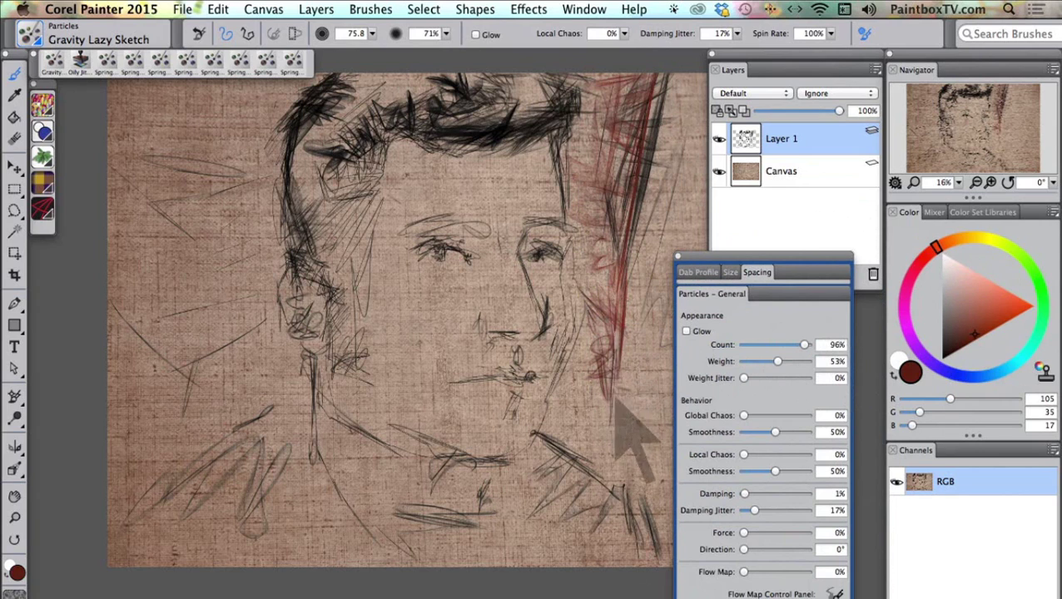
# - Choose a reddish brown (RGB 74, 40, 32), extend the background hatching down to the shoulder, and deepen its upper part
pyautogui.moveTo(967, 339); pyautogui.dragTo(957, 337)
pyautogui.moveTo(617, 379)
pyautogui.mouseDown()
pyautogui.moveTo(562, 423)
pyautogui.moveTo(568, 413)
pyautogui.moveTo(589, 435)
pyautogui.moveTo(587, 426)
pyautogui.moveTo(624, 443)
pyautogui.mouseUp()
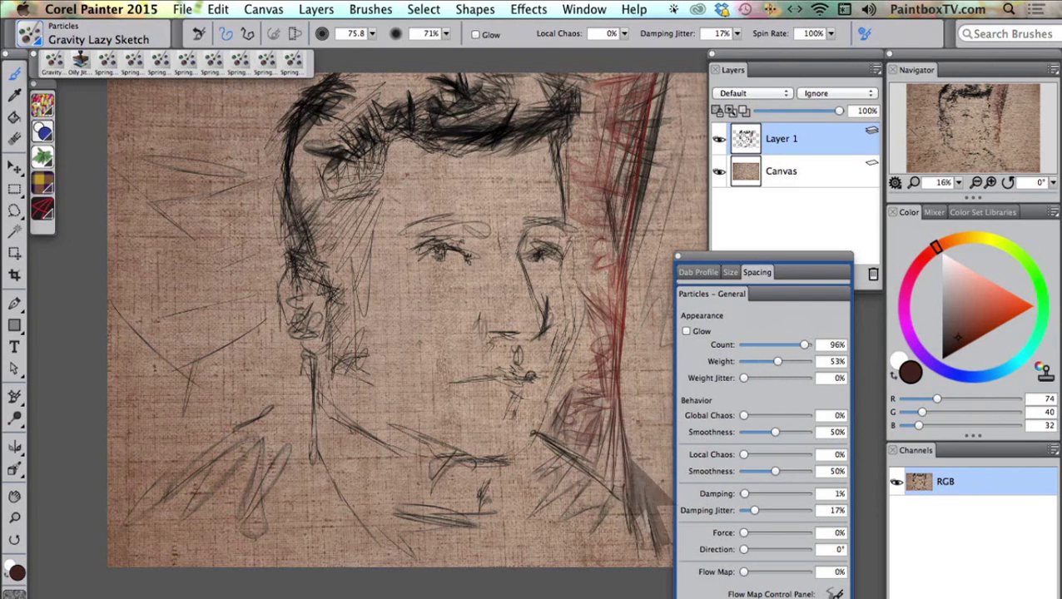
pyautogui.moveTo(643, 226)
pyautogui.mouseDown()
pyautogui.moveTo(597, 179)
pyautogui.moveTo(651, 198)
pyautogui.moveTo(601, 104)
pyautogui.moveTo(639, 96)
pyautogui.mouseUp()
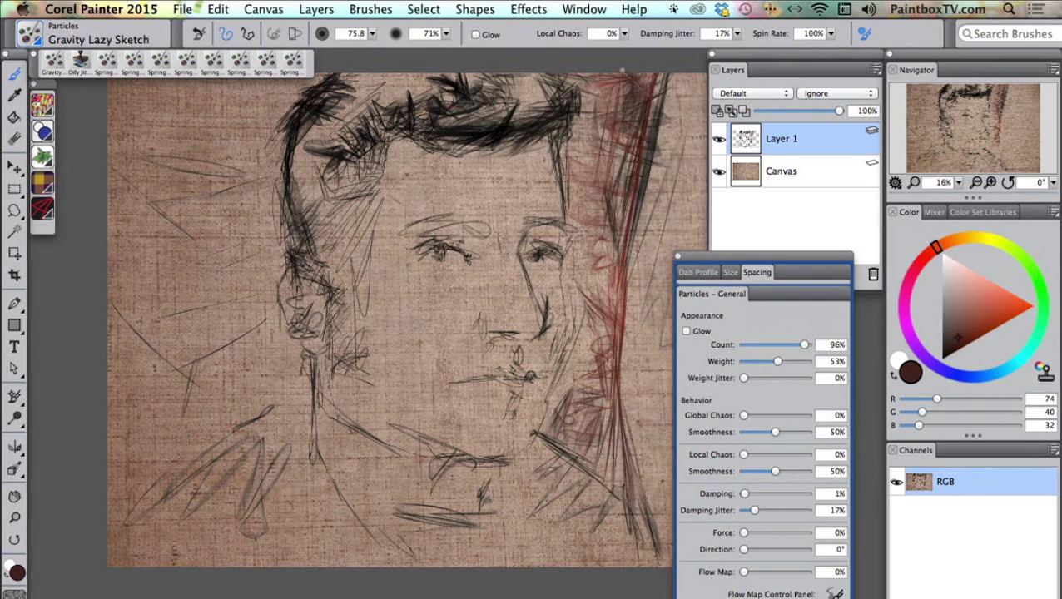
# - Shade the forehead and temple in pink (RGB 245, 156, 133) and the forehead, nose, cheek and neck in orange (RGB 219, 144, 79)
pyautogui.click(966, 289)
pyautogui.click(972, 290)
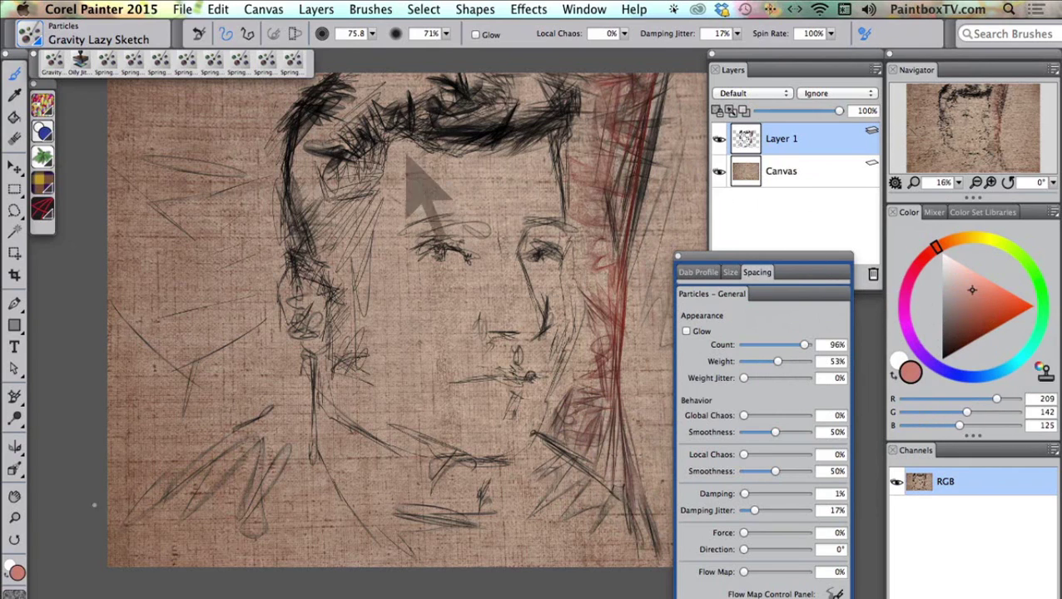
pyautogui.moveTo(403, 142)
pyautogui.mouseDown()
pyautogui.moveTo(430, 154)
pyautogui.moveTo(388, 195)
pyautogui.moveTo(420, 196)
pyautogui.mouseUp()
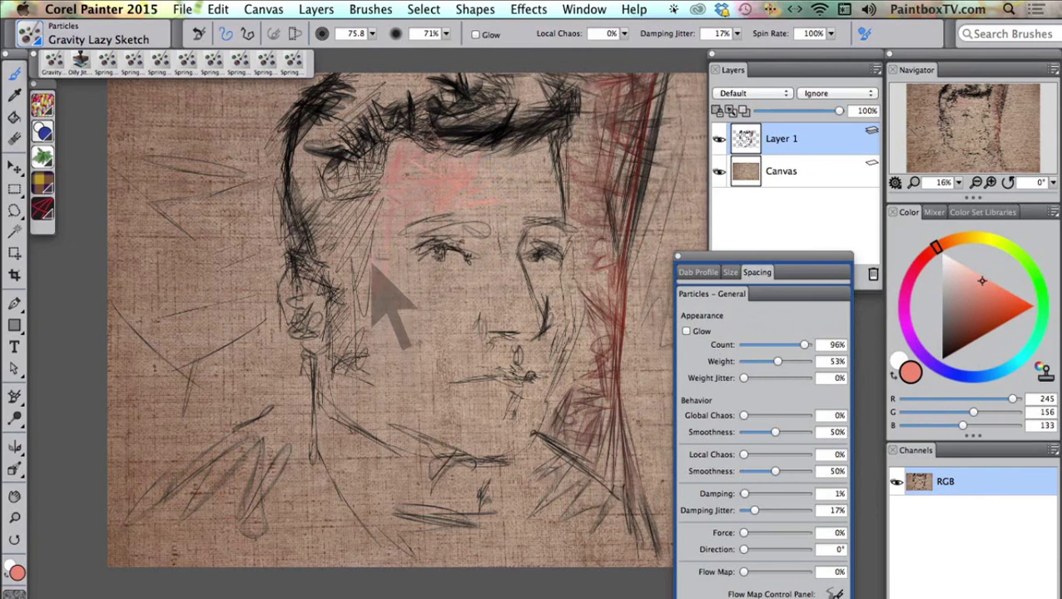
pyautogui.click(957, 240)
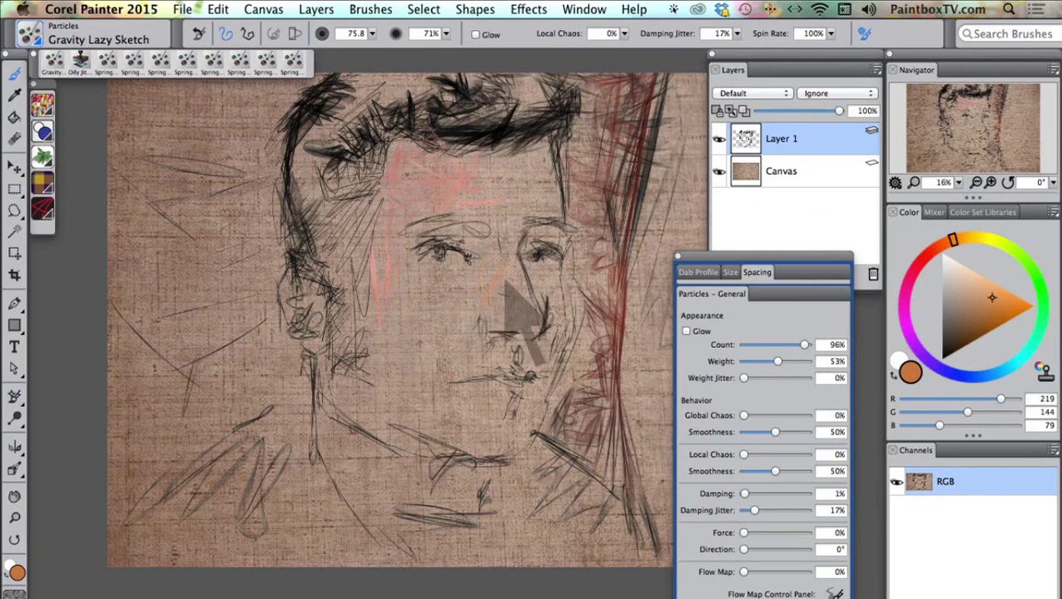
pyautogui.moveTo(505, 206)
pyautogui.mouseDown()
pyautogui.moveTo(459, 169)
pyautogui.moveTo(494, 171)
pyautogui.moveTo(466, 197)
pyautogui.moveTo(375, 391)
pyautogui.moveTo(398, 319)
pyautogui.moveTo(362, 366)
pyautogui.moveTo(395, 343)
pyautogui.moveTo(420, 379)
pyautogui.moveTo(431, 327)
pyautogui.moveTo(446, 400)
pyautogui.moveTo(367, 479)
pyautogui.mouseUp()
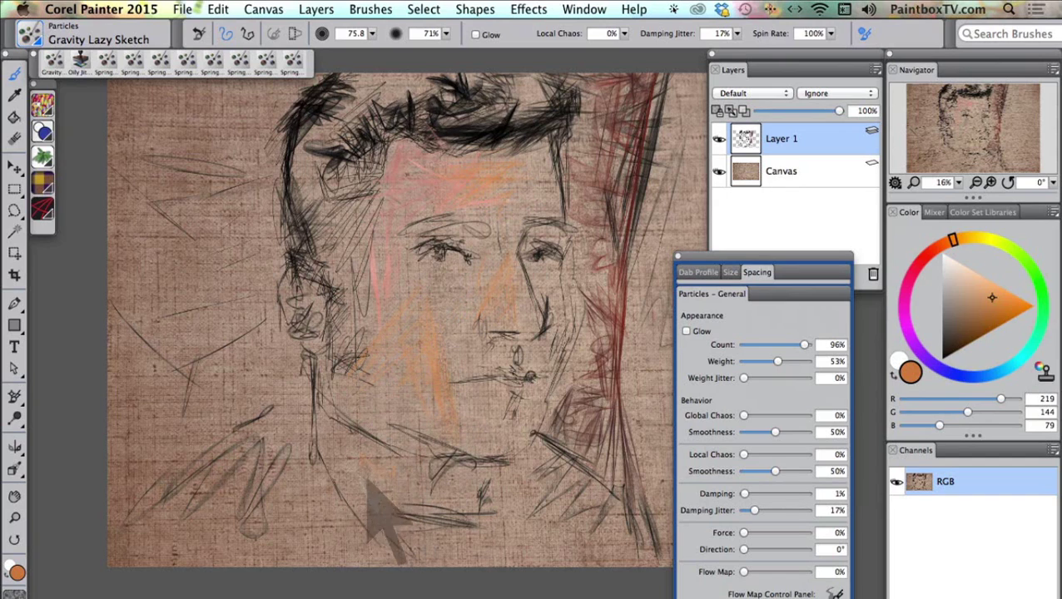
# - Choose a dark blue (RGB 1, 37, 57) and hatch the clothing below the neck at the bottom edge of the canvas
pyautogui.click(999, 371)
pyautogui.click(964, 348)
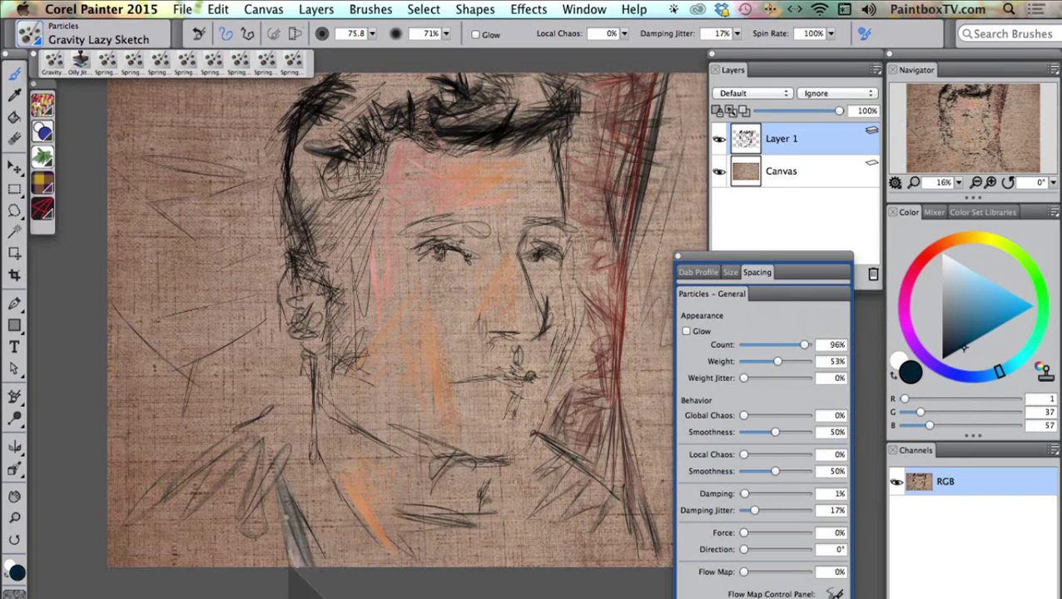
pyautogui.moveTo(289, 569); pyautogui.dragTo(315, 530)
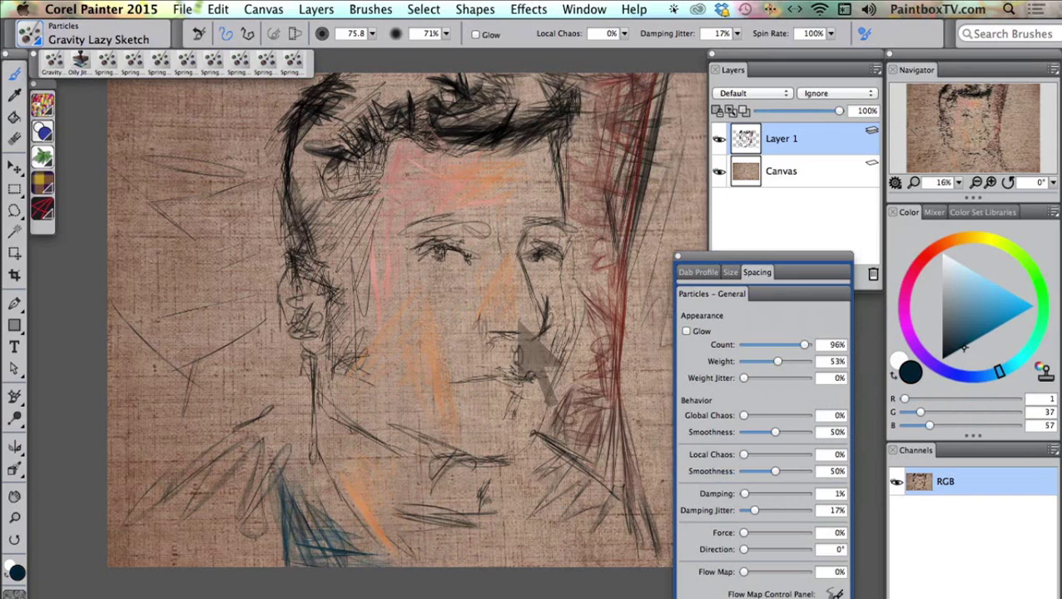
# - Set Count to 100% and Global Chaos to 94%, and draw wild looping blue strokes down the left edge of the background
pyautogui.moveTo(805, 345); pyautogui.dragTo(810, 346)
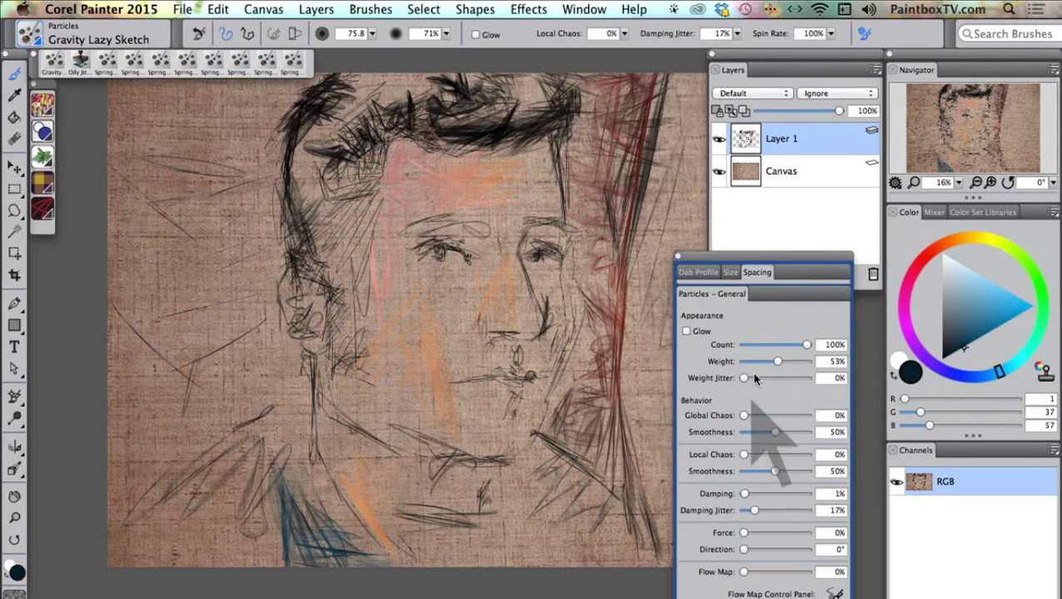
pyautogui.moveTo(787, 253); pyautogui.dragTo(642, 49)
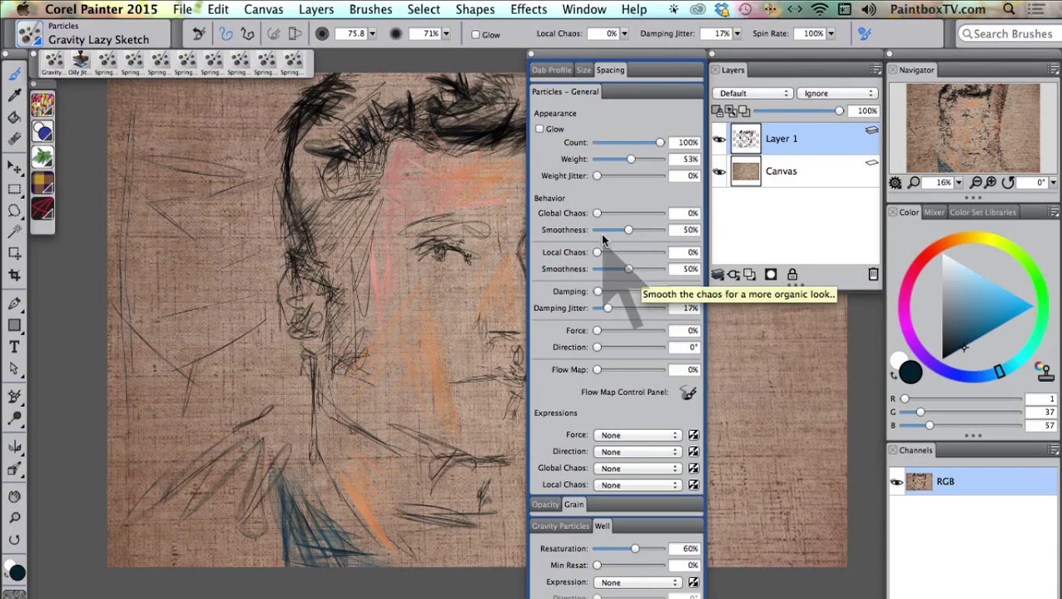
pyautogui.moveTo(598, 213); pyautogui.dragTo(656, 213)
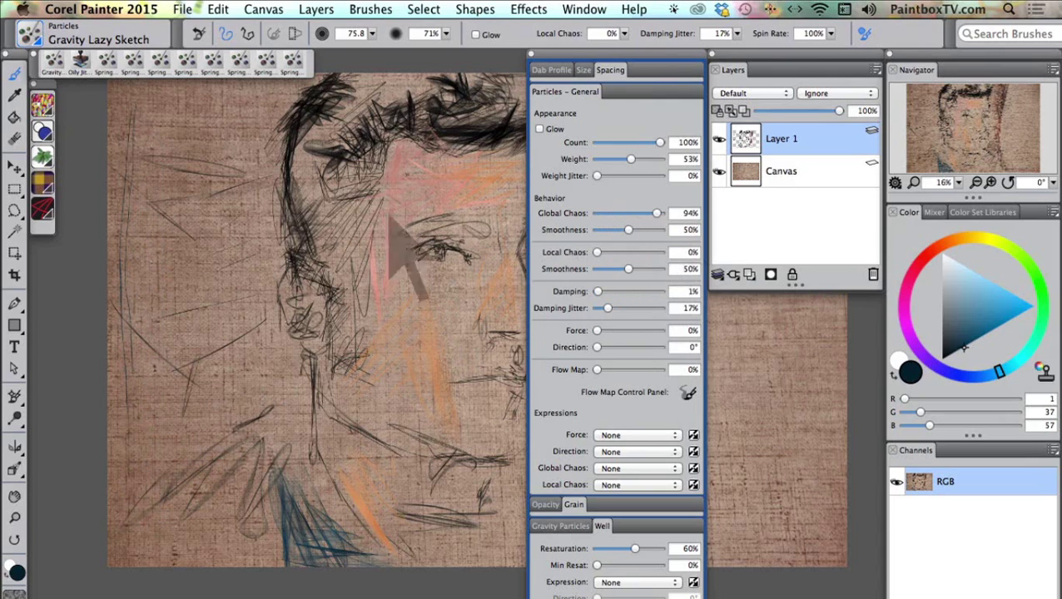
pyautogui.moveTo(139, 138); pyautogui.dragTo(135, 207)
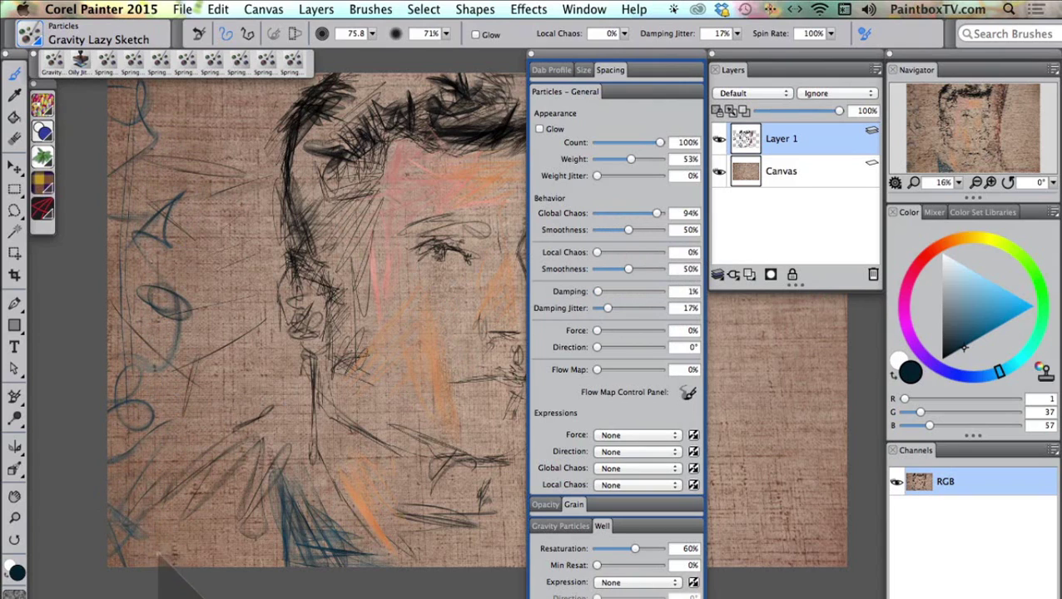
# - Set Global Chaos to 35% and draw wavy dark blue lines down the background beside the red hatching, clearing floating palettes out of the way
pyautogui.moveTo(657, 213); pyautogui.dragTo(648, 214)
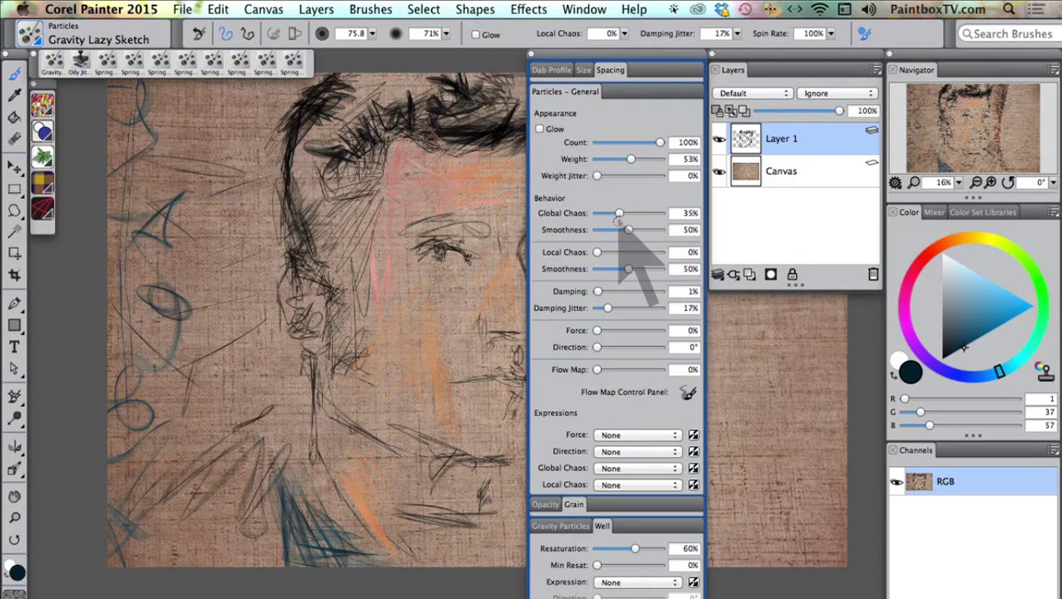
pyautogui.moveTo(698, 55)
pyautogui.mouseDown()
pyautogui.moveTo(613, 60)
pyautogui.moveTo(449, 106)
pyautogui.mouseUp()
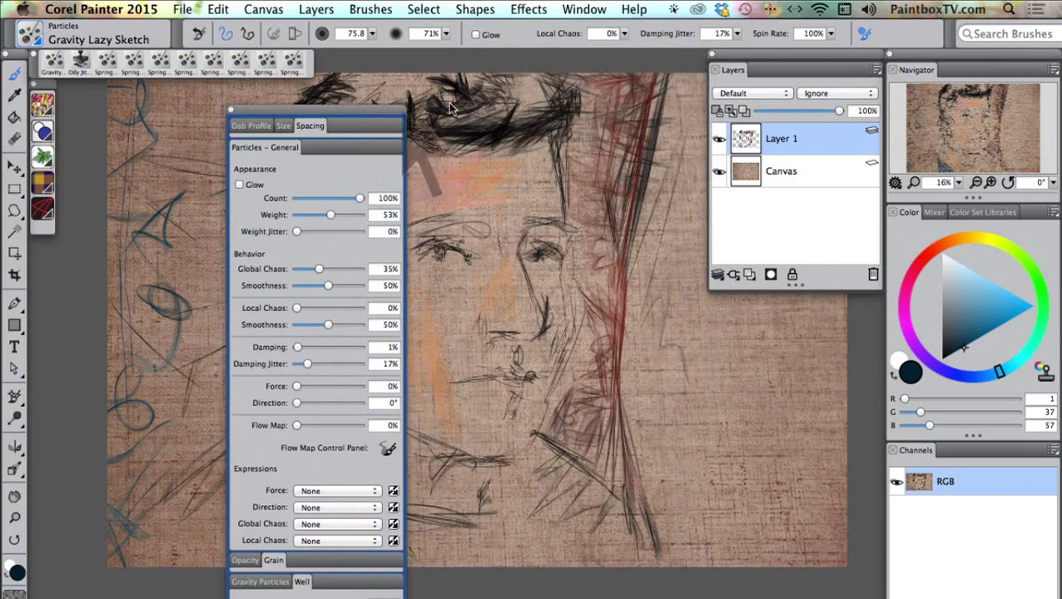
pyautogui.moveTo(755, 70); pyautogui.dragTo(781, 522)
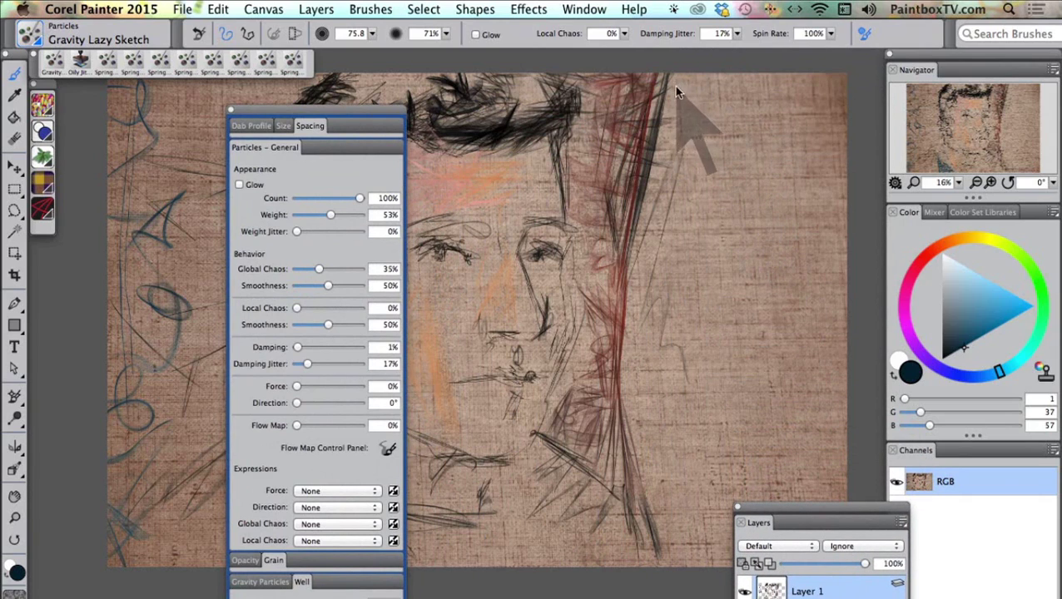
pyautogui.moveTo(666, 72)
pyautogui.mouseDown()
pyautogui.moveTo(703, 154)
pyautogui.moveTo(711, 387)
pyautogui.moveTo(705, 446)
pyautogui.moveTo(679, 513)
pyautogui.mouseUp()
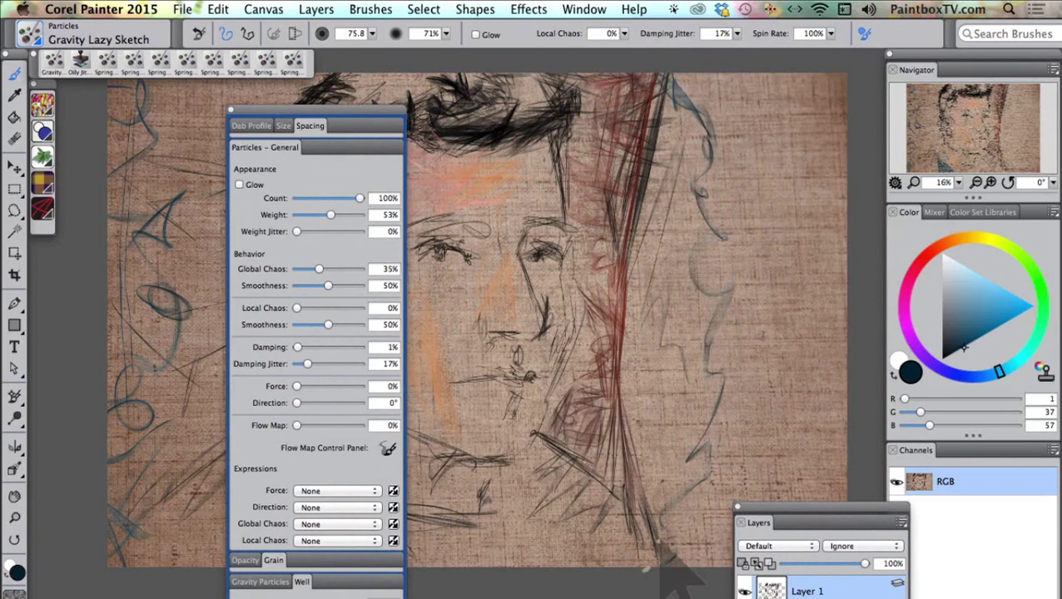
pyautogui.moveTo(649, 567)
pyautogui.mouseDown()
pyautogui.moveTo(709, 321)
pyautogui.moveTo(699, 121)
pyautogui.moveTo(667, 76)
pyautogui.mouseUp()
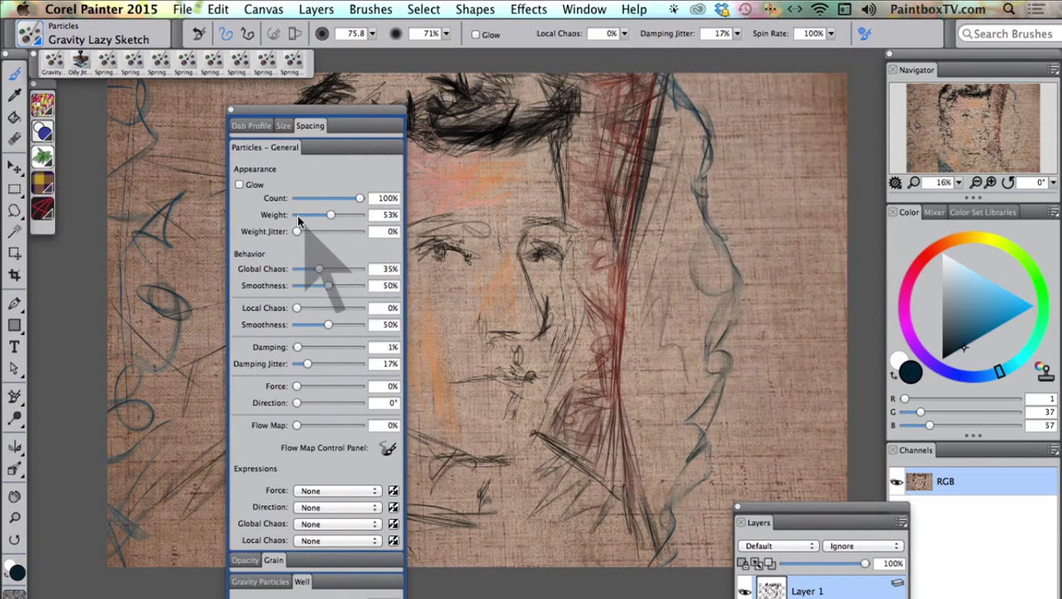
# - Choose a crimson (RGB 123, 35, 44) and a brighter red, and scribble looping strokes over the upper background near the canvas's right edge
pyautogui.click(920, 264)
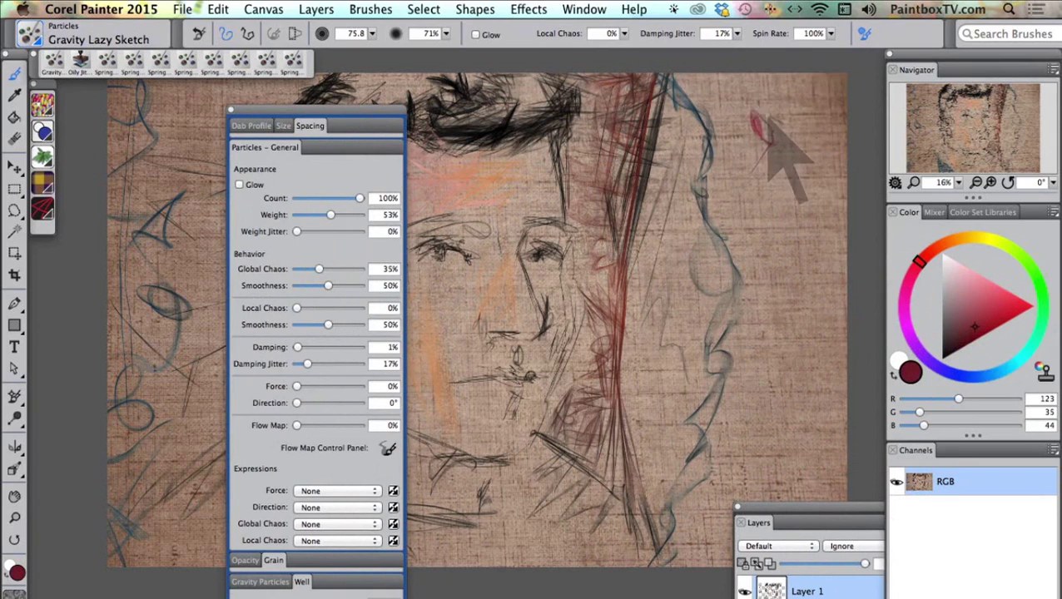
pyautogui.moveTo(749, 80)
pyautogui.mouseDown()
pyautogui.moveTo(721, 93)
pyautogui.moveTo(775, 74)
pyautogui.moveTo(771, 100)
pyautogui.moveTo(733, 153)
pyautogui.moveTo(768, 104)
pyautogui.moveTo(808, 77)
pyautogui.moveTo(790, 131)
pyautogui.moveTo(823, 114)
pyautogui.moveTo(828, 140)
pyautogui.moveTo(794, 175)
pyautogui.moveTo(771, 175)
pyautogui.moveTo(826, 175)
pyautogui.mouseUp()
pyautogui.moveTo(984, 318); pyautogui.dragTo(988, 307)
pyautogui.moveTo(757, 203)
pyautogui.mouseDown()
pyautogui.moveTo(820, 185)
pyautogui.moveTo(758, 285)
pyautogui.moveTo(818, 285)
pyautogui.mouseUp()
# - Choose a dark brownish red (RGB 70, 28, 32) and draw loose curling strokes in the background below the pink scribbles
pyautogui.click(964, 338)
pyautogui.moveTo(965, 340); pyautogui.dragTo(957, 340)
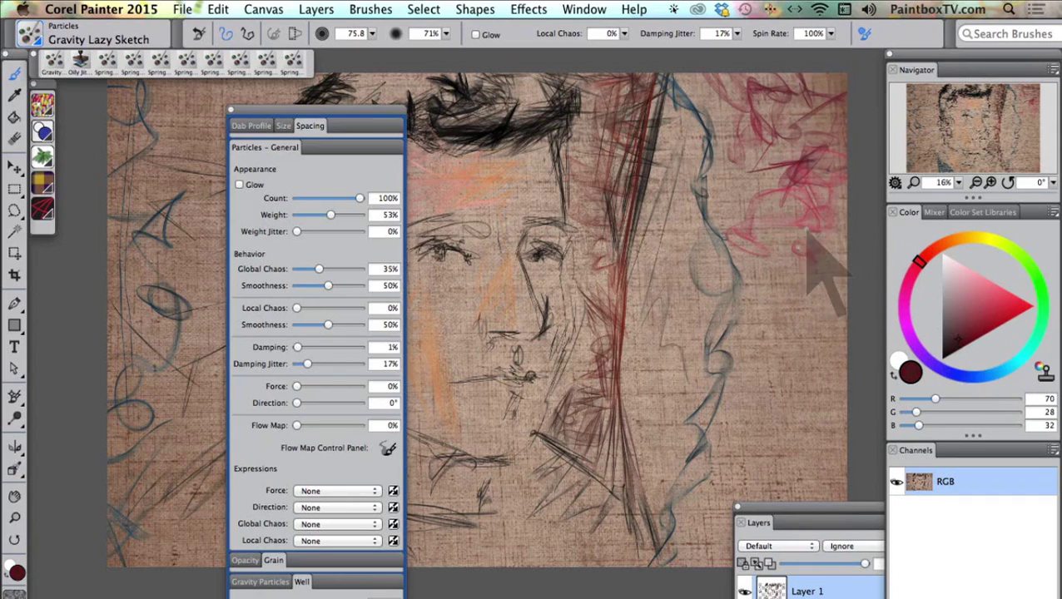
pyautogui.moveTo(806, 230)
pyautogui.mouseDown()
pyautogui.moveTo(792, 289)
pyautogui.moveTo(844, 241)
pyautogui.moveTo(818, 356)
pyautogui.moveTo(834, 380)
pyautogui.mouseUp()
# - Set Global Chaos to 20% and scribble dark red (RGB 61, 1, 7) and red (RGB 128, 2, 14) strokes down the lower right background
pyautogui.moveTo(316, 275)
pyautogui.mouseDown()
pyautogui.moveTo(343, 274)
pyautogui.moveTo(310, 277)
pyautogui.mouseUp()
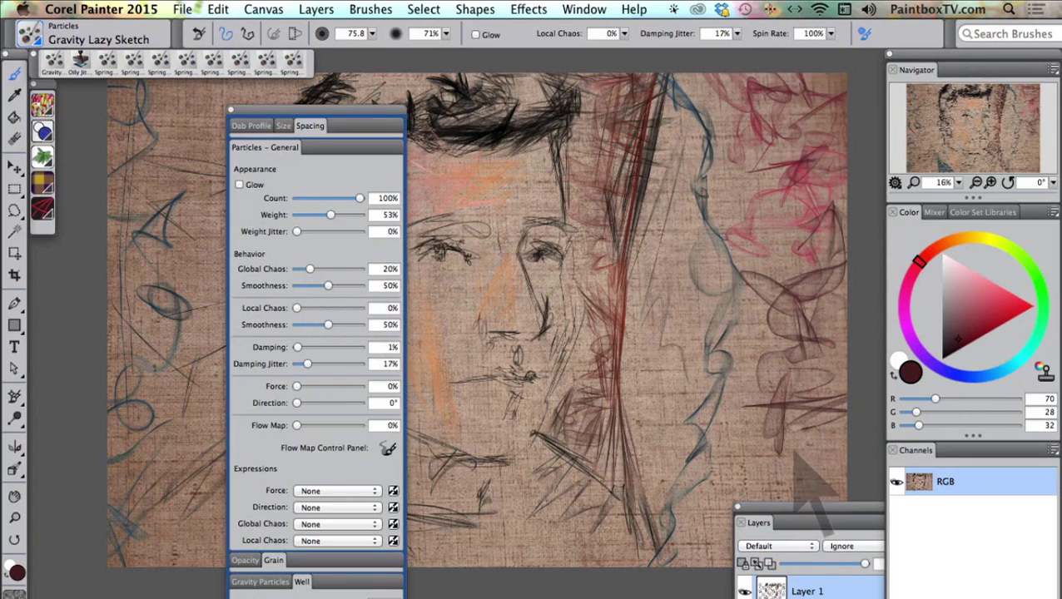
pyautogui.click(975, 343)
pyautogui.click(966, 347)
pyautogui.moveTo(790, 523); pyautogui.dragTo(766, 571)
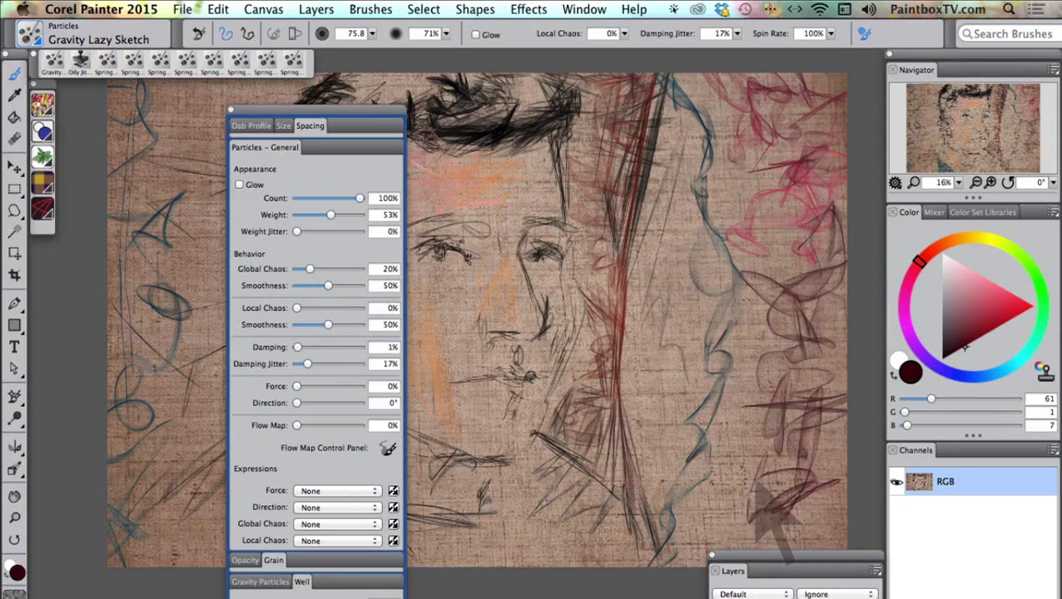
pyautogui.click(989, 333)
pyautogui.moveTo(734, 454)
pyautogui.mouseDown()
pyautogui.moveTo(761, 482)
pyautogui.moveTo(709, 551)
pyautogui.mouseUp()
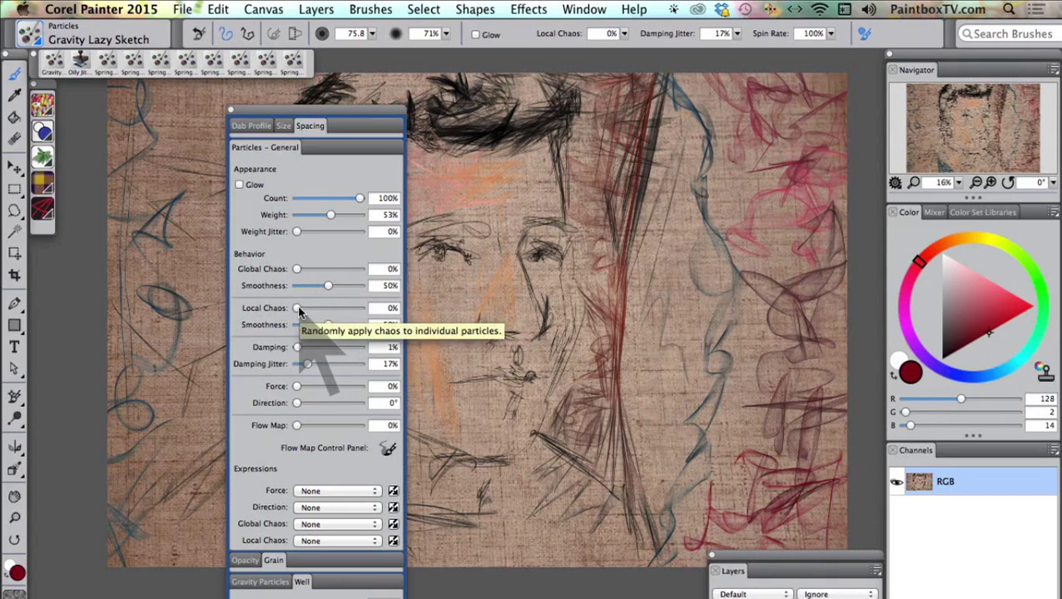
# - Set Local Chaos to 100% and paint smoky very dark red (RGB 49, 1, 6) clouds over the upper pink scribbles
pyautogui.moveTo(298, 309); pyautogui.dragTo(391, 310)
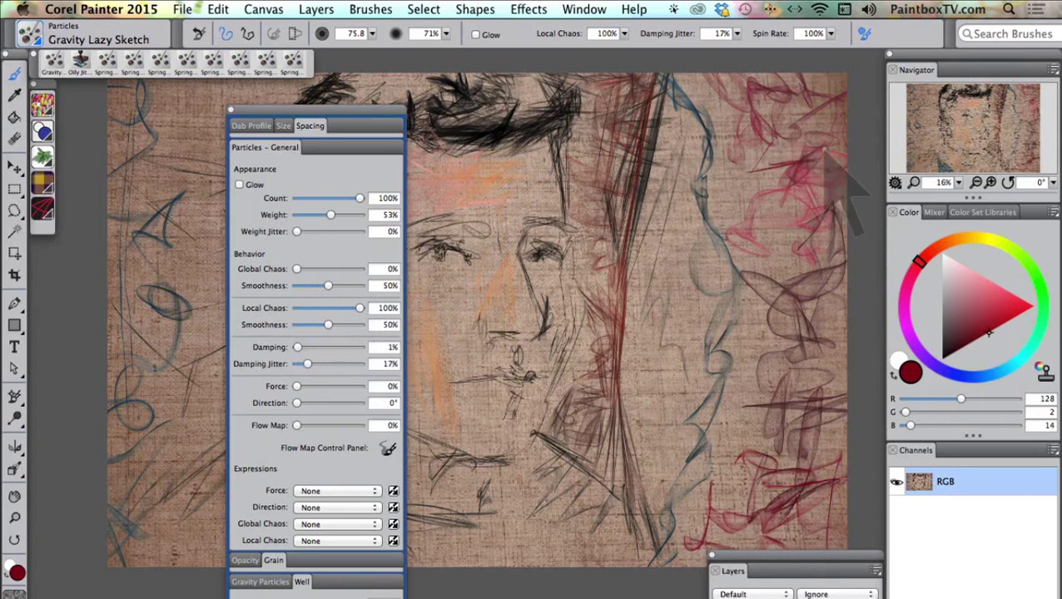
pyautogui.click(960, 350)
pyautogui.moveTo(778, 146); pyautogui.dragTo(866, 175)
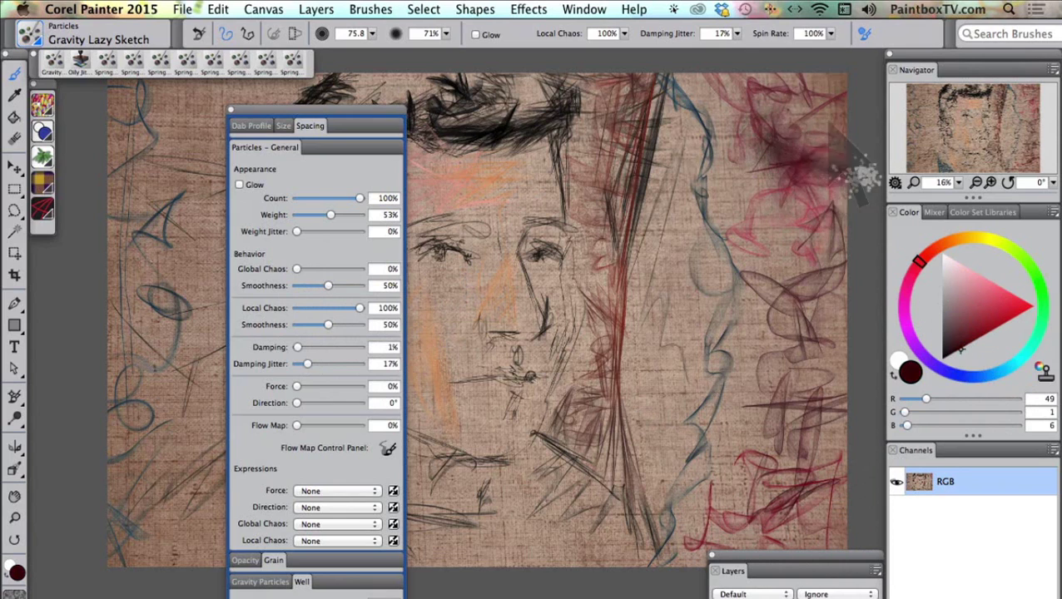
pyautogui.moveTo(843, 121)
pyautogui.mouseDown()
pyautogui.moveTo(809, 98)
pyautogui.moveTo(807, 77)
pyautogui.moveTo(795, 83)
pyautogui.moveTo(795, 66)
pyautogui.moveTo(753, 93)
pyautogui.moveTo(724, 67)
pyautogui.moveTo(724, 104)
pyautogui.moveTo(768, 154)
pyautogui.moveTo(780, 190)
pyautogui.moveTo(777, 153)
pyautogui.moveTo(780, 202)
pyautogui.moveTo(810, 201)
pyautogui.mouseUp()
# - Build up the smoky background clouds with deep red, bright pink (RGB 255, 76, 93) and dark red (RGB 75, 3, 10)
pyautogui.click(987, 335)
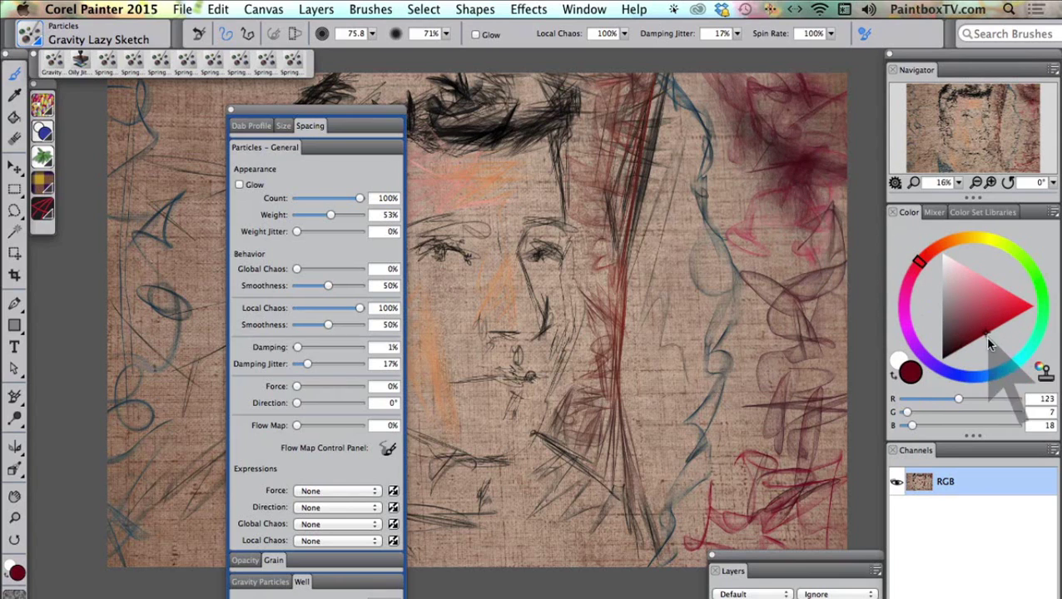
pyautogui.click(982, 337)
pyautogui.moveTo(791, 89)
pyautogui.mouseDown()
pyautogui.moveTo(806, 167)
pyautogui.moveTo(795, 179)
pyautogui.moveTo(825, 195)
pyautogui.moveTo(782, 166)
pyautogui.moveTo(796, 210)
pyautogui.moveTo(776, 218)
pyautogui.moveTo(774, 240)
pyautogui.mouseUp()
pyautogui.click(1007, 290)
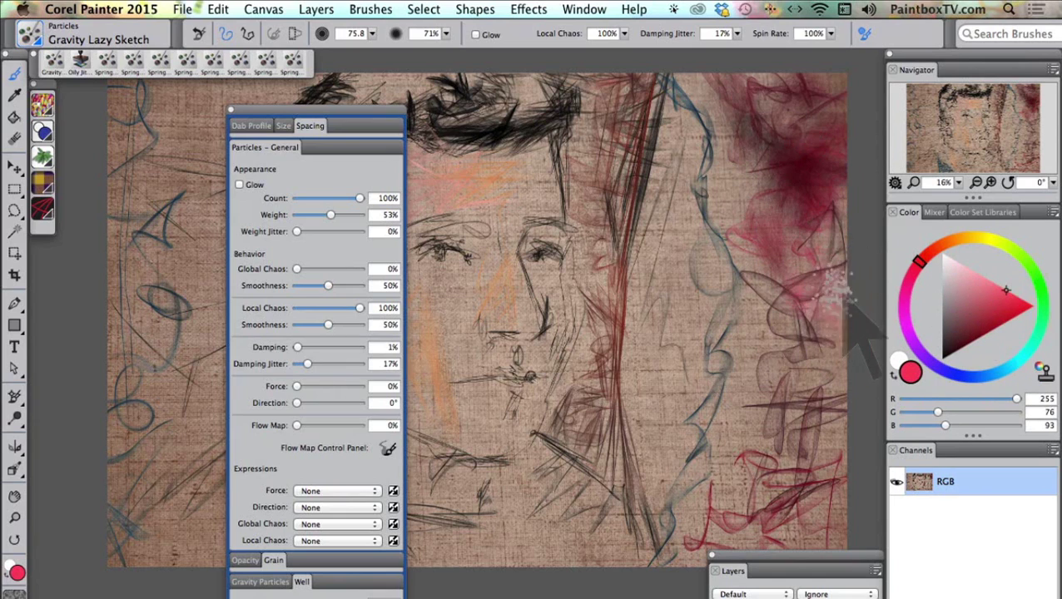
pyautogui.moveTo(841, 333)
pyautogui.mouseDown()
pyautogui.moveTo(812, 275)
pyautogui.moveTo(801, 302)
pyautogui.mouseUp()
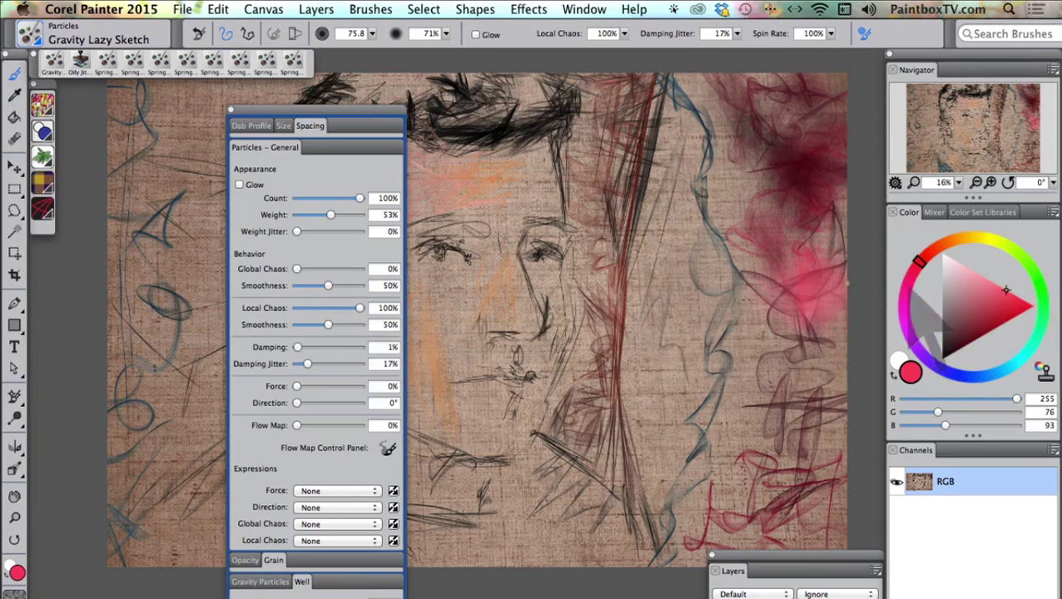
pyautogui.click(970, 343)
pyautogui.moveTo(795, 288)
pyautogui.mouseDown()
pyautogui.moveTo(801, 321)
pyautogui.moveTo(766, 337)
pyautogui.moveTo(795, 362)
pyautogui.moveTo(830, 339)
pyautogui.moveTo(782, 321)
pyautogui.moveTo(809, 320)
pyautogui.mouseUp()
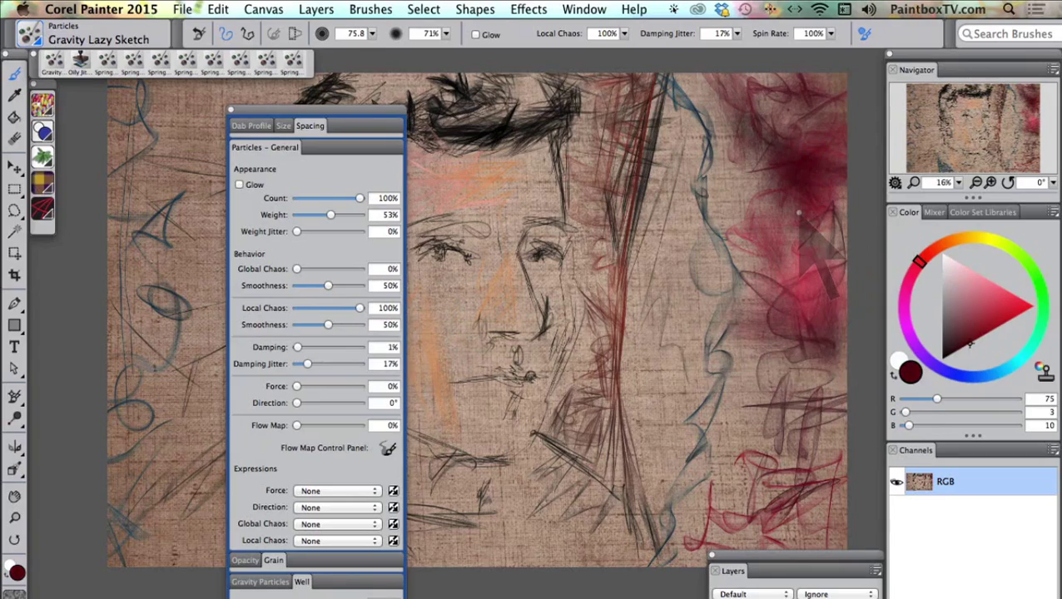
# - Add more dark red smoky shading to the background below the bright pink patch
pyautogui.press('super+equal')
pyautogui.press('space')
pyautogui.moveTo(799, 249)
pyautogui.mouseDown()
pyautogui.moveTo(568, 266)
pyautogui.moveTo(402, 240)
pyautogui.mouseUp()
pyautogui.moveTo(665, 379)
pyautogui.mouseDown()
pyautogui.moveTo(793, 371)
pyautogui.moveTo(661, 362)
pyautogui.mouseUp()
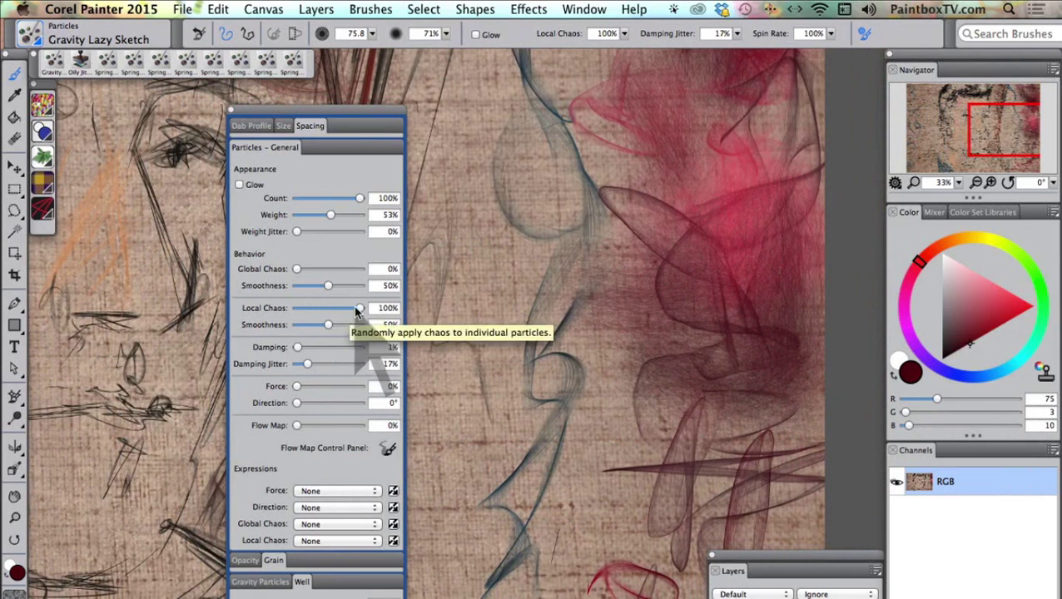
# - Set Local Chaos to 27% and Global Chaos to 12%, and paint dark and brighter red wisps over the lower background scribbles
pyautogui.moveTo(359, 308); pyautogui.dragTo(319, 310)
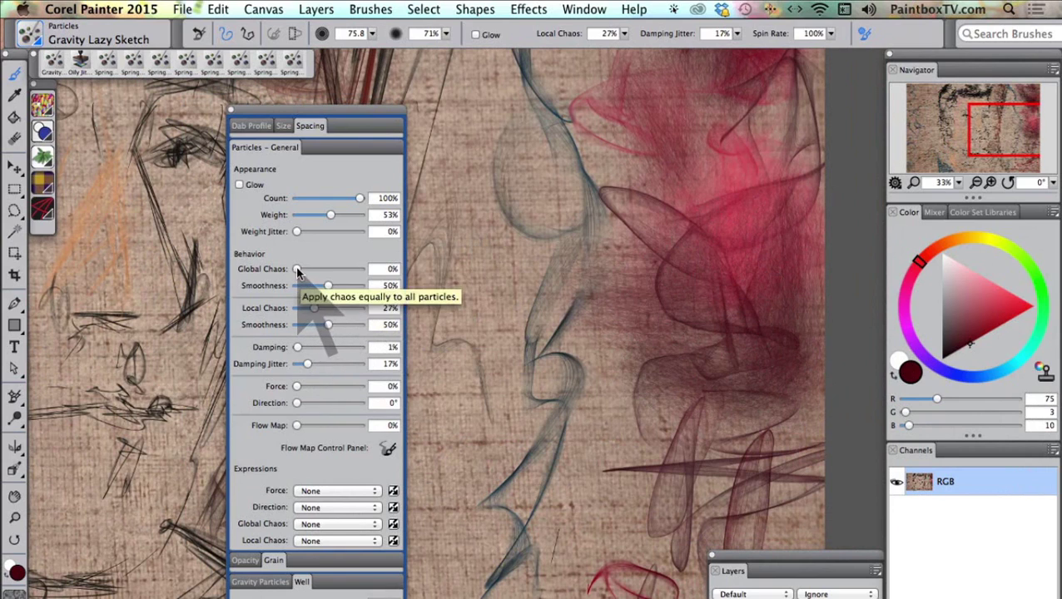
pyautogui.moveTo(297, 269); pyautogui.dragTo(305, 269)
pyautogui.moveTo(663, 408)
pyautogui.mouseDown()
pyautogui.moveTo(781, 431)
pyautogui.moveTo(809, 452)
pyautogui.moveTo(688, 426)
pyautogui.moveTo(789, 443)
pyautogui.moveTo(629, 479)
pyautogui.moveTo(674, 476)
pyautogui.moveTo(624, 438)
pyautogui.moveTo(705, 505)
pyautogui.moveTo(811, 470)
pyautogui.moveTo(655, 459)
pyautogui.moveTo(746, 489)
pyautogui.moveTo(660, 479)
pyautogui.moveTo(630, 491)
pyautogui.mouseUp()
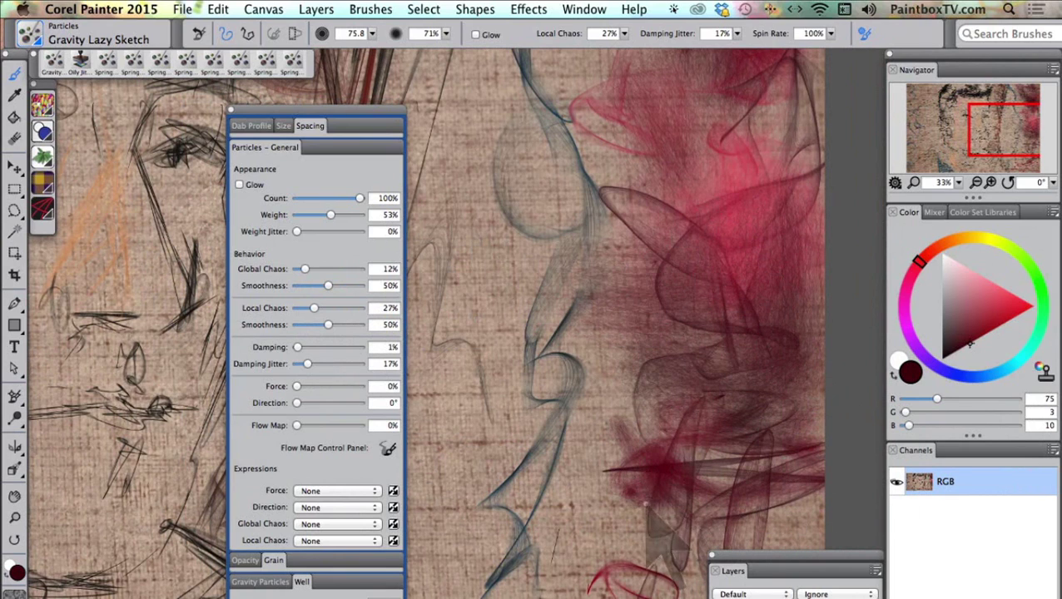
pyautogui.click(988, 351)
pyautogui.moveTo(696, 465)
pyautogui.mouseDown()
pyautogui.moveTo(620, 444)
pyautogui.moveTo(601, 472)
pyautogui.moveTo(663, 505)
pyautogui.mouseUp()
# - Choose a teal (RGB 2, 117, 124) and paint along the wavy blue line in the background
pyautogui.click(984, 340)
pyautogui.click(1014, 360)
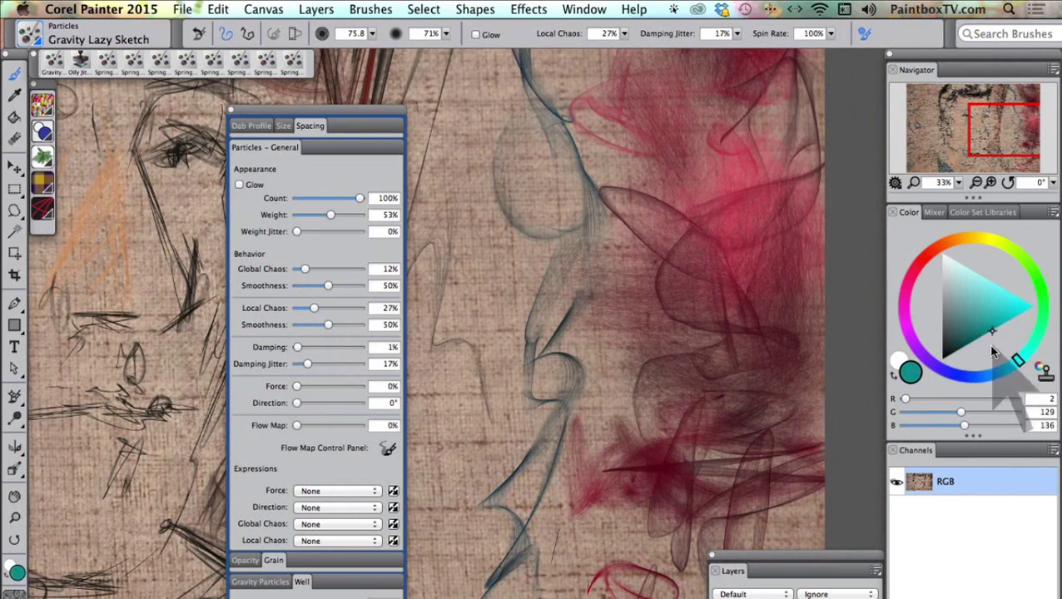
pyautogui.moveTo(569, 237)
pyautogui.mouseDown()
pyautogui.moveTo(516, 400)
pyautogui.moveTo(559, 376)
pyautogui.moveTo(510, 549)
pyautogui.moveTo(492, 569)
pyautogui.moveTo(574, 263)
pyautogui.moveTo(582, 416)
pyautogui.moveTo(556, 313)
pyautogui.moveTo(575, 91)
pyautogui.mouseUp()
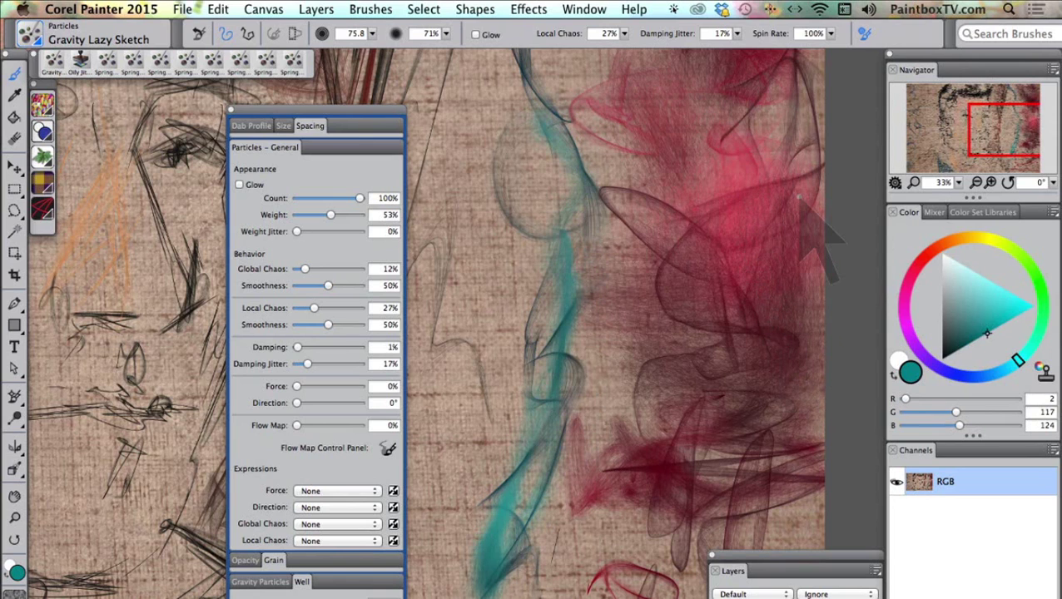
pyautogui.press('super+minus')
pyautogui.press('super+minus')
pyautogui.press('super+minus')
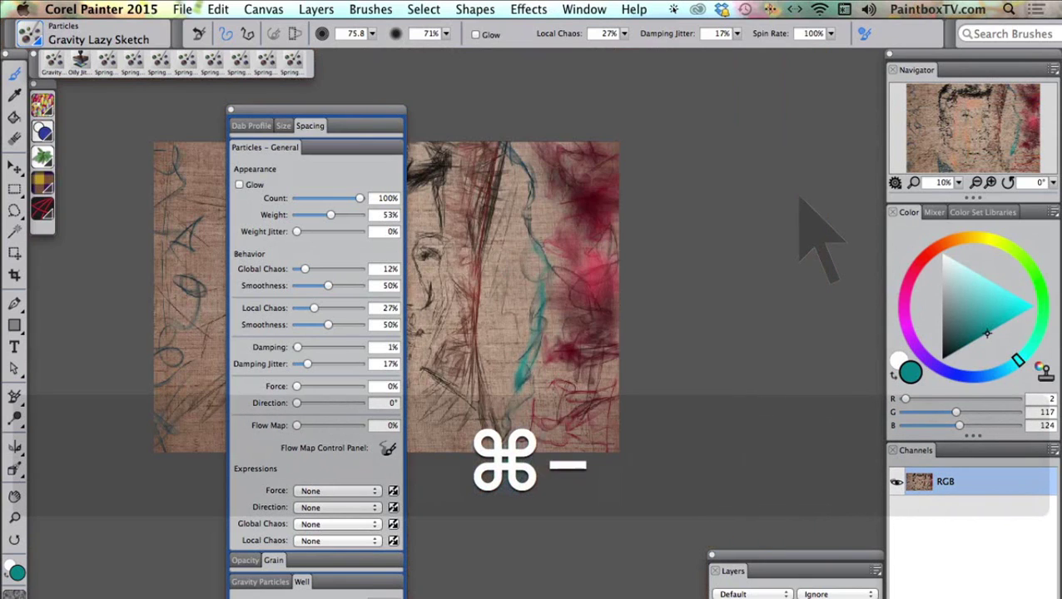
pyautogui.press('space')
pyautogui.moveTo(570, 300); pyautogui.dragTo(803, 235)
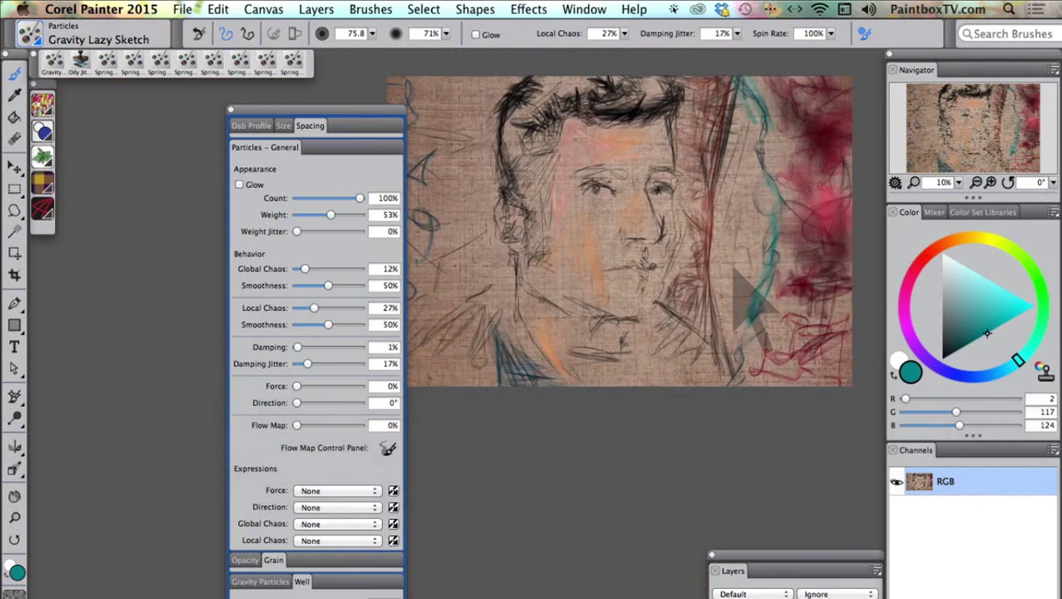
# - Set Force to 100% and paint a teal stroke between the wavy line and the red scribbles in the lower background
pyautogui.moveTo(350, 118); pyautogui.dragTo(277, 92)
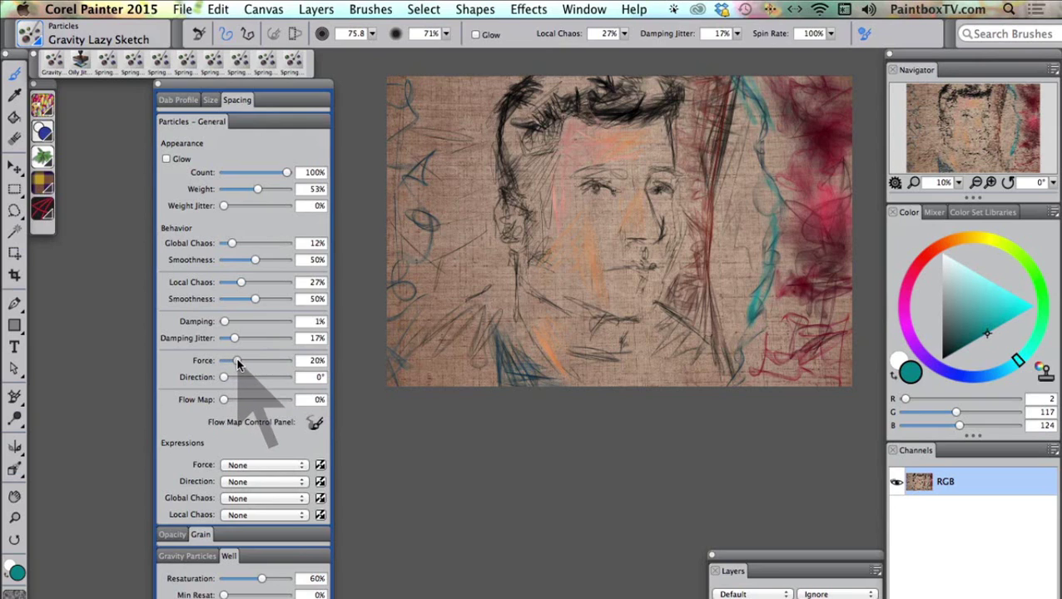
pyautogui.moveTo(237, 361); pyautogui.dragTo(289, 360)
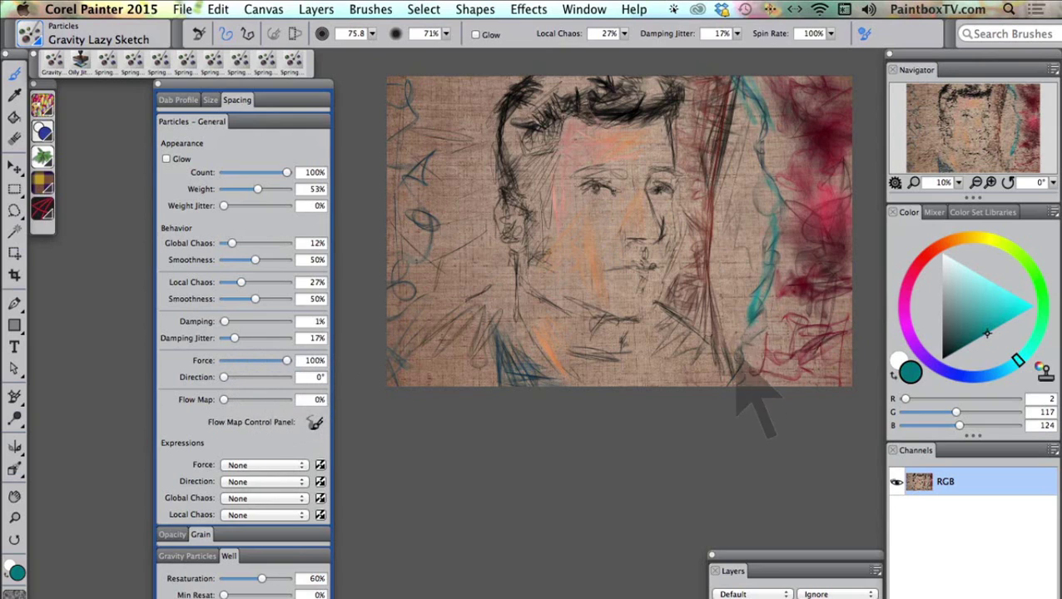
pyautogui.moveTo(736, 355)
pyautogui.mouseDown()
pyautogui.moveTo(749, 315)
pyautogui.moveTo(734, 372)
pyautogui.moveTo(823, 282)
pyautogui.mouseUp()
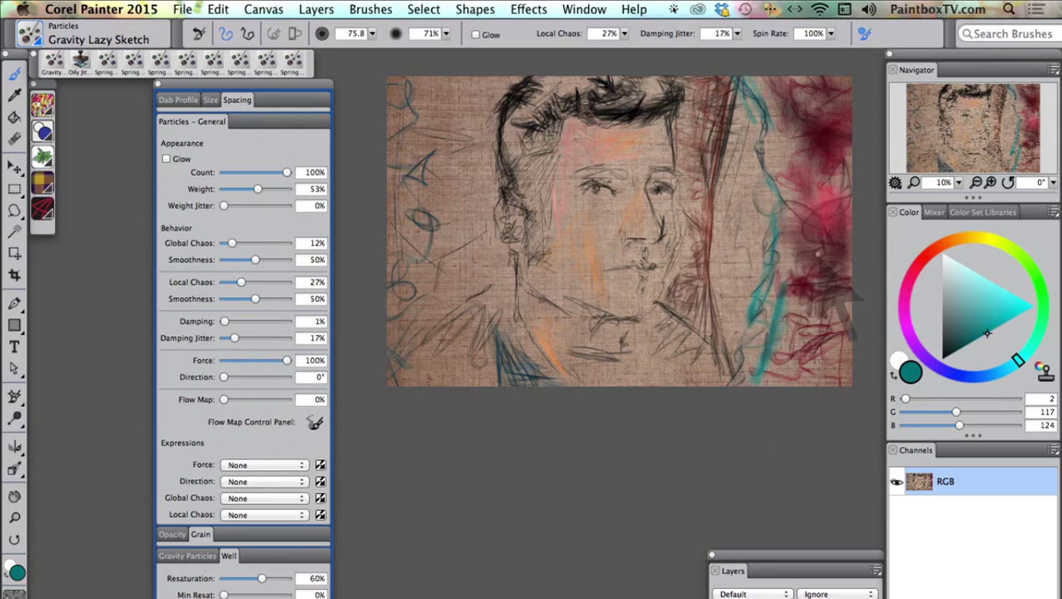
# - Pick a dark teal (RGB 2, 50, 52) and set Global Chaos and Local Chaos to 0%
pyautogui.click(962, 362)
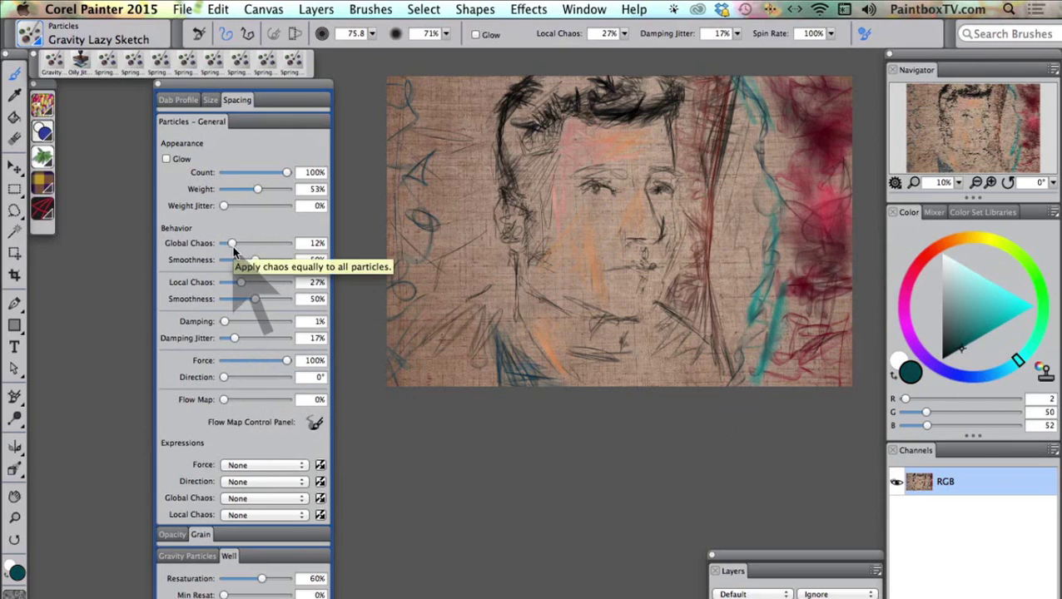
pyautogui.moveTo(232, 243); pyautogui.dragTo(221, 245)
pyautogui.moveTo(241, 282); pyautogui.dragTo(223, 282)
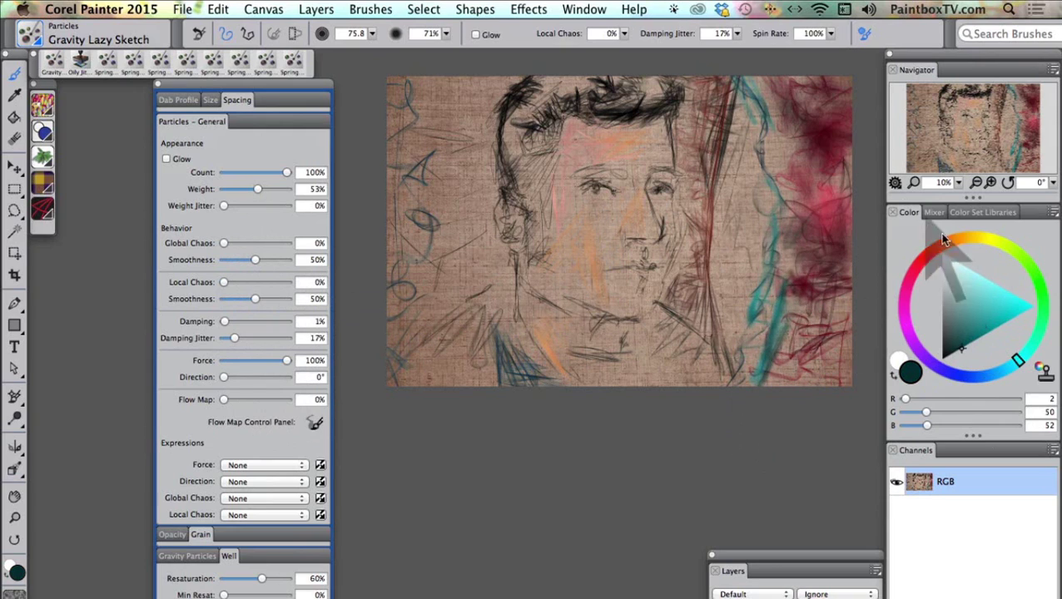
# - Choose a blue (RGB 1, 60, 125), draw looping strokes along the left background edge and beside the upper teal line, and set Force to 35%
pyautogui.moveTo(1004, 369); pyautogui.dragTo(989, 376)
pyautogui.click(989, 334)
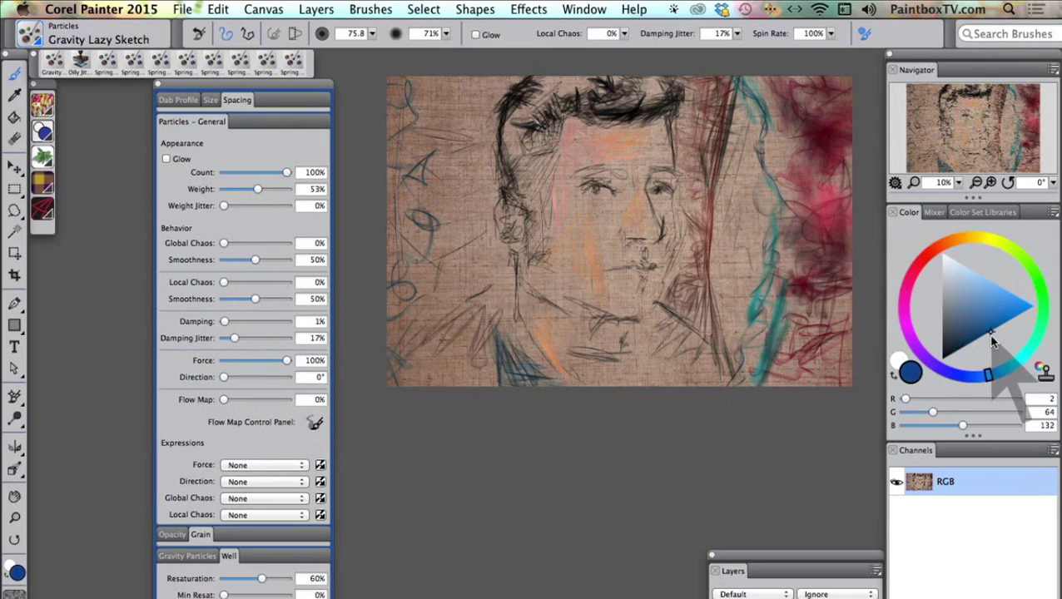
pyautogui.moveTo(399, 259)
pyautogui.mouseDown()
pyautogui.moveTo(394, 301)
pyautogui.moveTo(396, 218)
pyautogui.mouseUp()
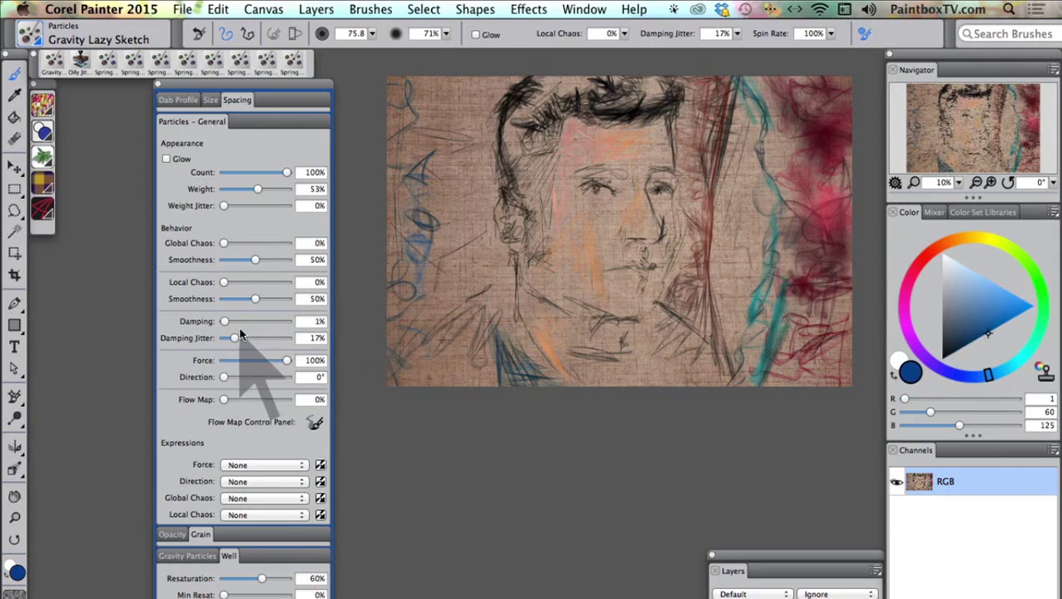
pyautogui.moveTo(287, 360); pyautogui.dragTo(246, 361)
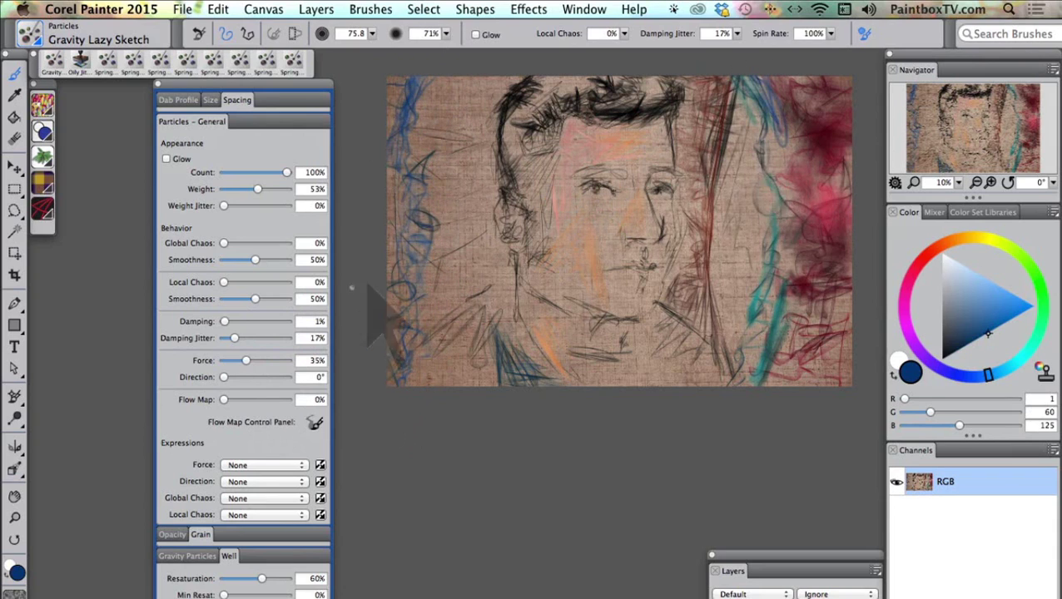
# - Set the Global Chaos expression to Velocity and the Force to 0%
pyautogui.click(247, 466)
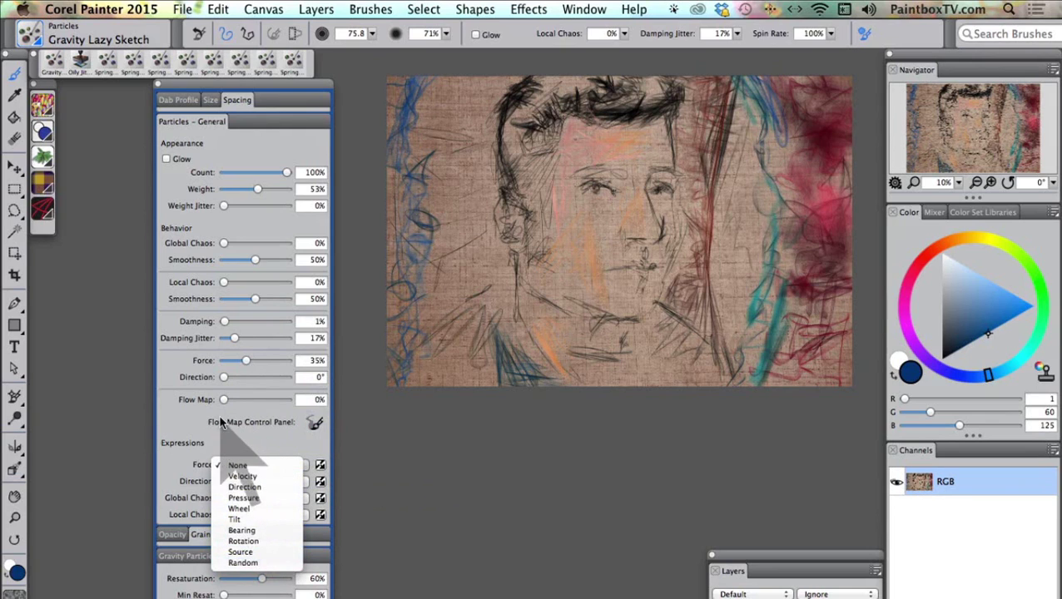
pyautogui.click(222, 423)
pyautogui.click(249, 497)
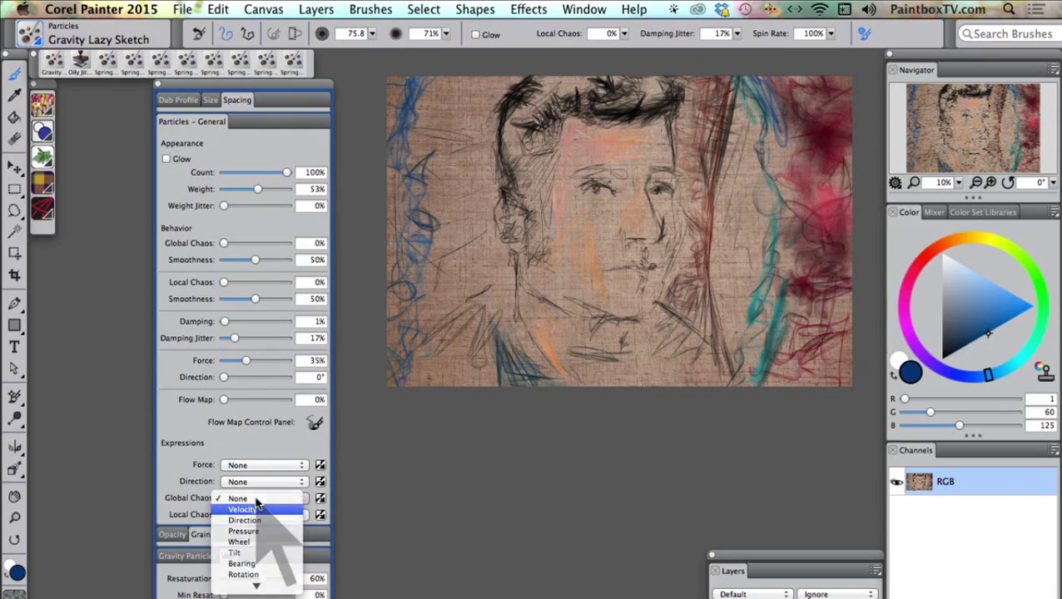
pyautogui.click(244, 509)
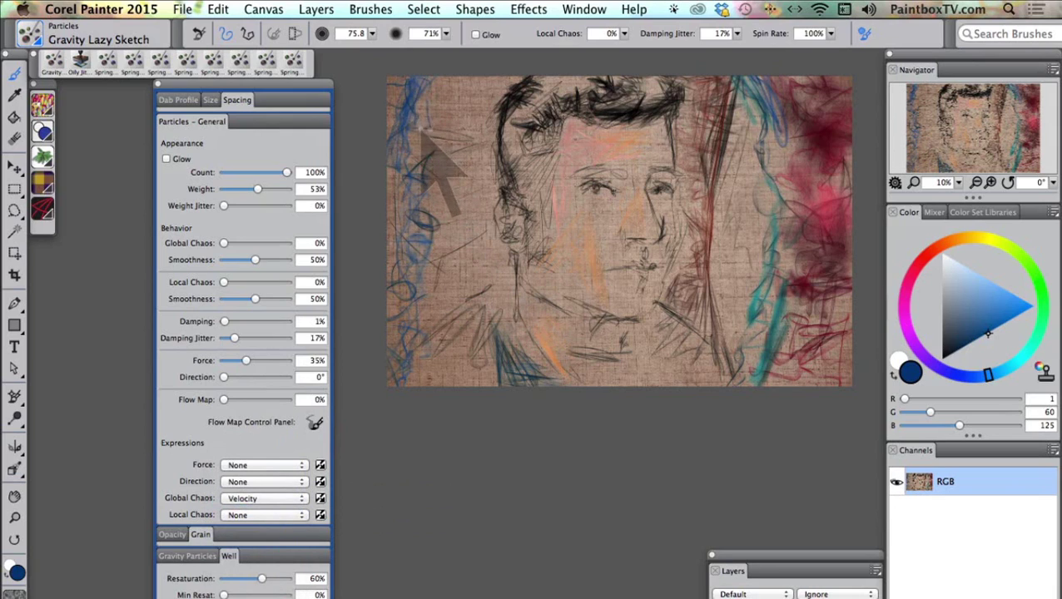
pyautogui.moveTo(246, 361); pyautogui.dragTo(203, 351)
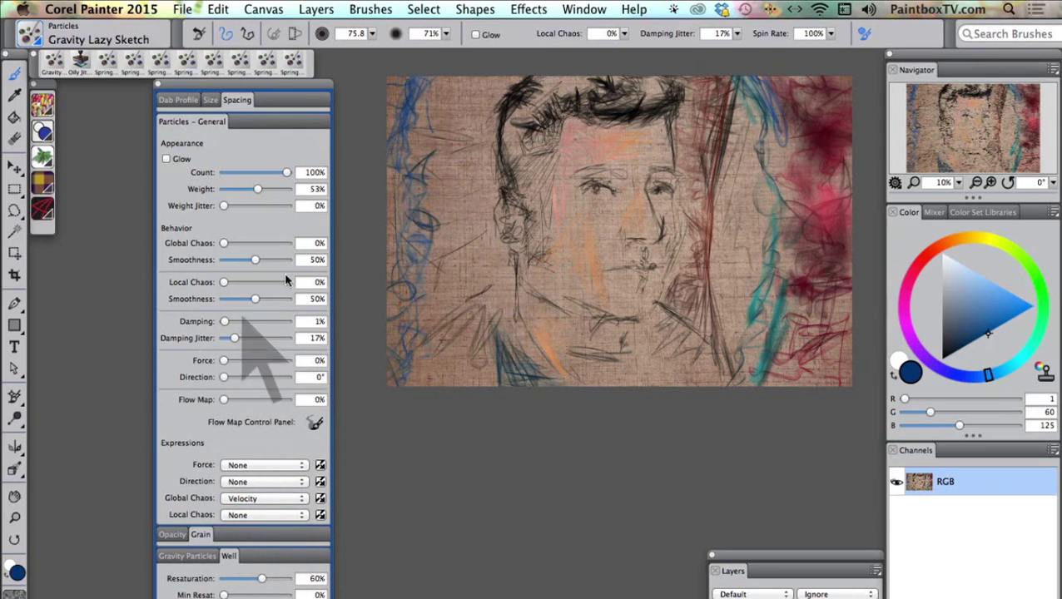
# - Pick a dark red (RGB 91, 3, 16) and draw strokes over the blue loops along the left background edge
pyautogui.click(919, 266)
pyautogui.click(972, 338)
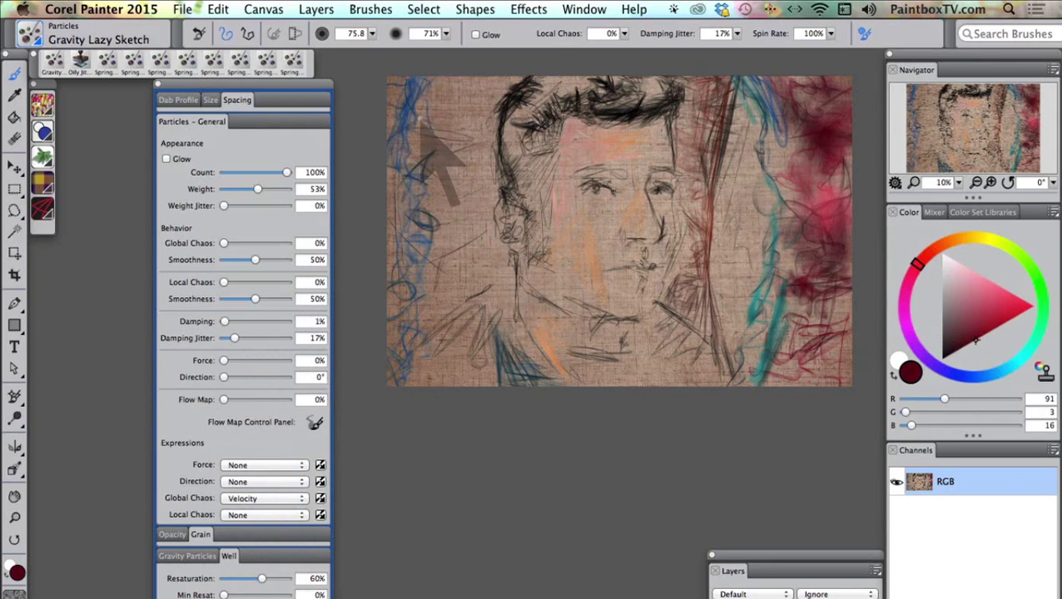
pyautogui.moveTo(416, 152)
pyautogui.mouseDown()
pyautogui.moveTo(426, 250)
pyautogui.moveTo(400, 379)
pyautogui.moveTo(410, 395)
pyautogui.moveTo(422, 339)
pyautogui.moveTo(422, 354)
pyautogui.moveTo(416, 268)
pyautogui.moveTo(419, 363)
pyautogui.mouseUp()
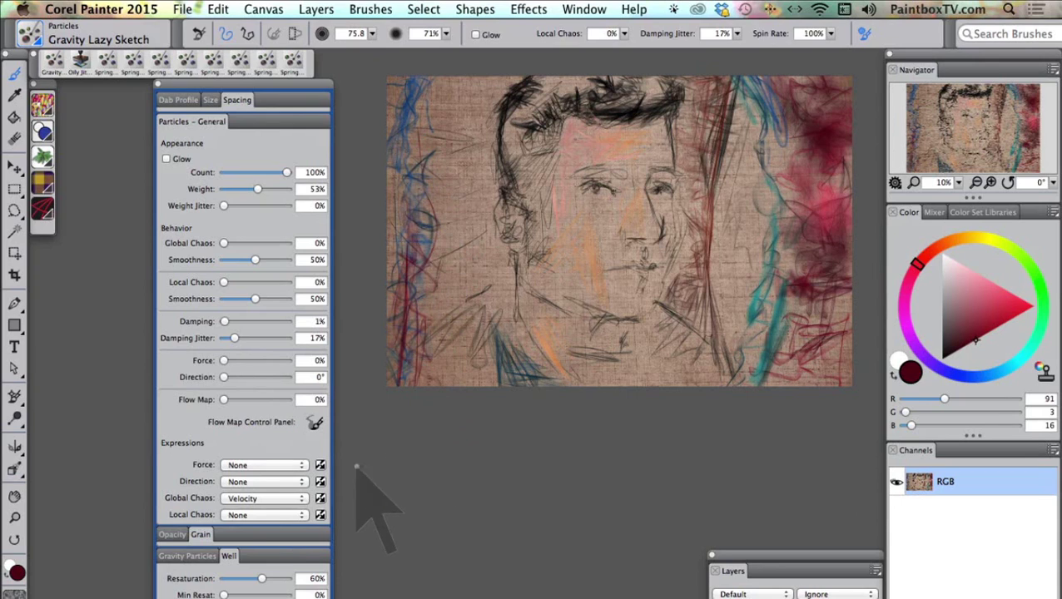
# - Set the Global Chaos expression to None and close the floating brush controls
pyautogui.click(243, 500)
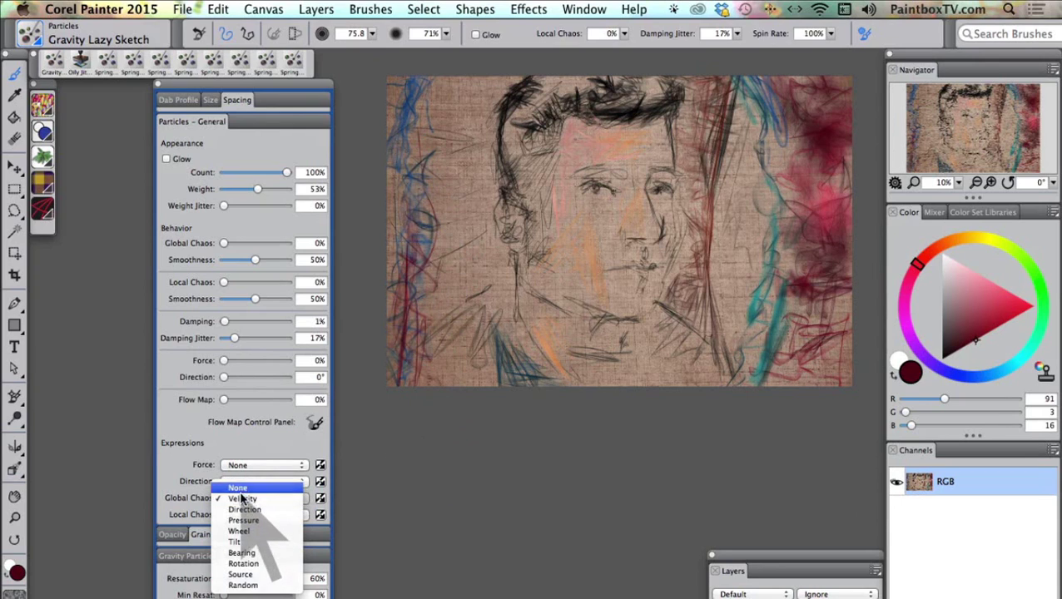
pyautogui.click(241, 490)
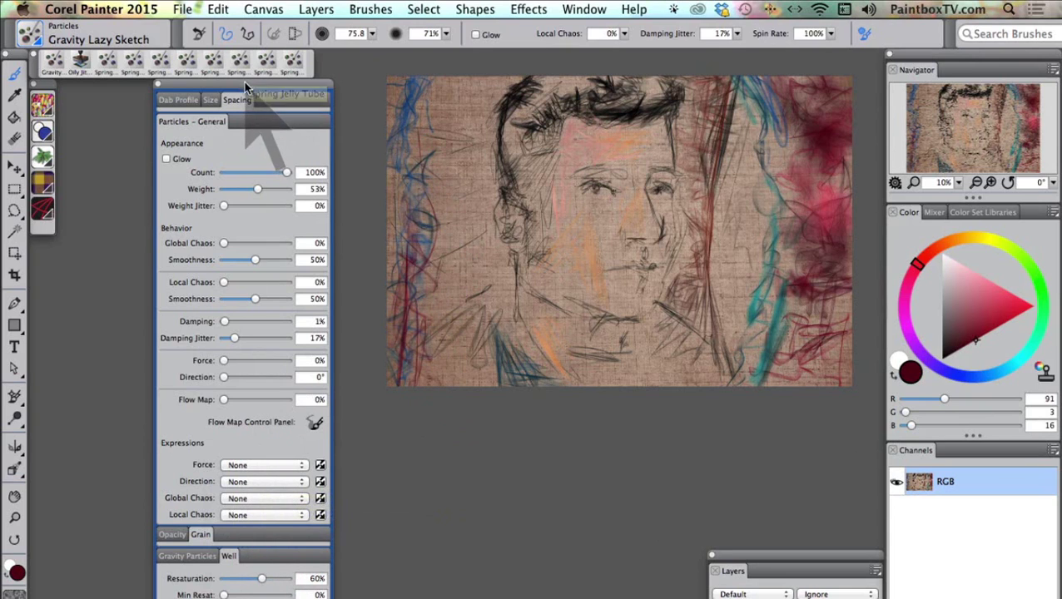
pyautogui.moveTo(245, 85)
pyautogui.mouseDown()
pyautogui.moveTo(331, 120)
pyautogui.moveTo(208, 122)
pyautogui.mouseUp()
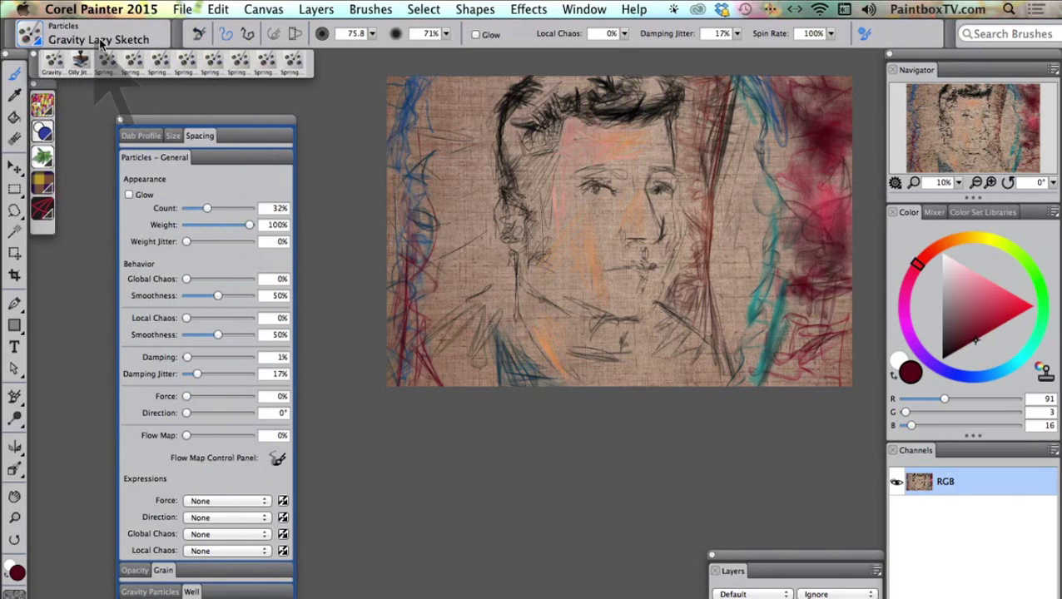
pyautogui.moveTo(136, 125)
pyautogui.mouseDown()
pyautogui.moveTo(427, 414)
pyautogui.moveTo(537, 463)
pyautogui.moveTo(511, 463)
pyautogui.mouseUp()
pyautogui.click(508, 457)
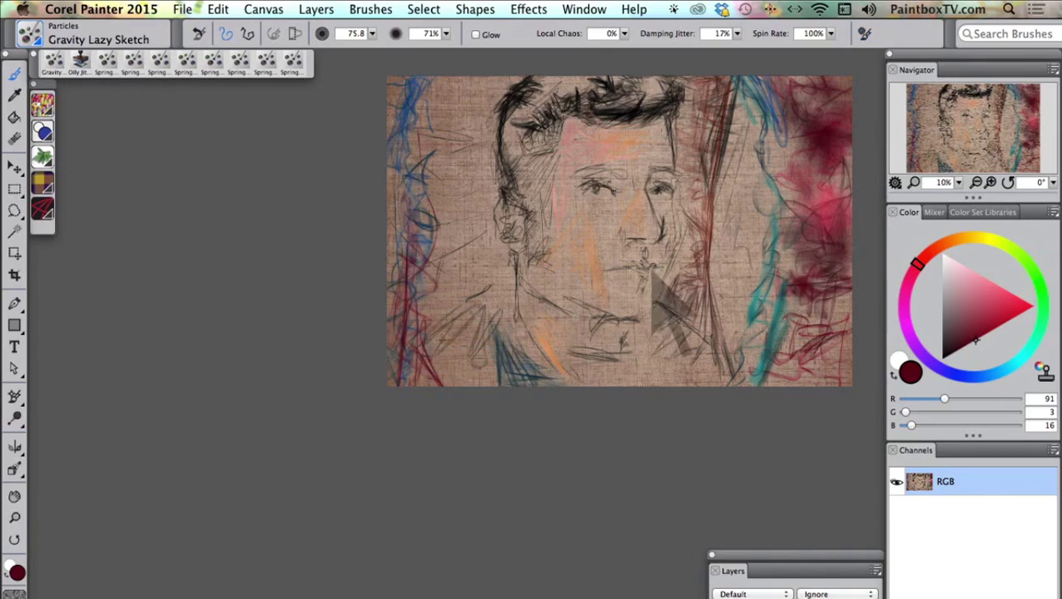
# - Switch to the Gravity Deco Streamline particle brush and add dark red and orange (RGB 255, 98, 44) strokes in the hair
pyautogui.press('super+equal')
pyautogui.press('space')
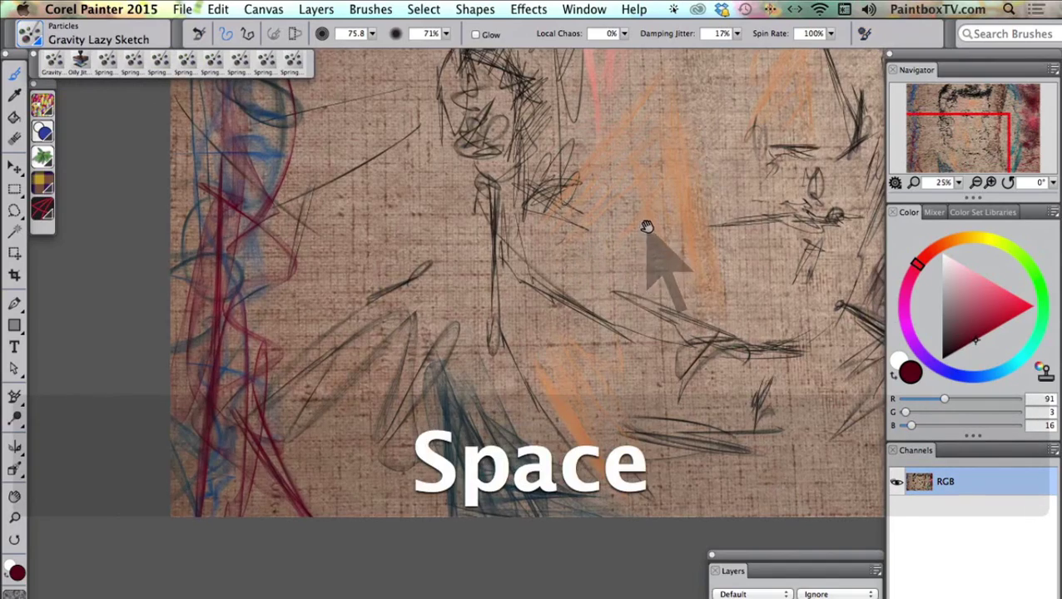
pyautogui.moveTo(645, 230); pyautogui.dragTo(499, 412)
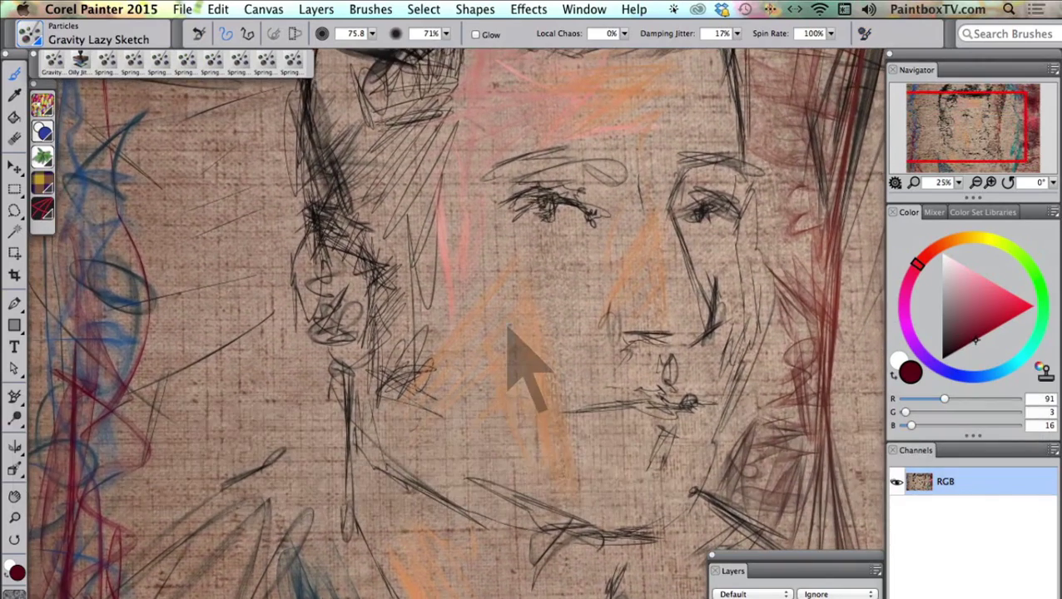
pyautogui.press('super+minus')
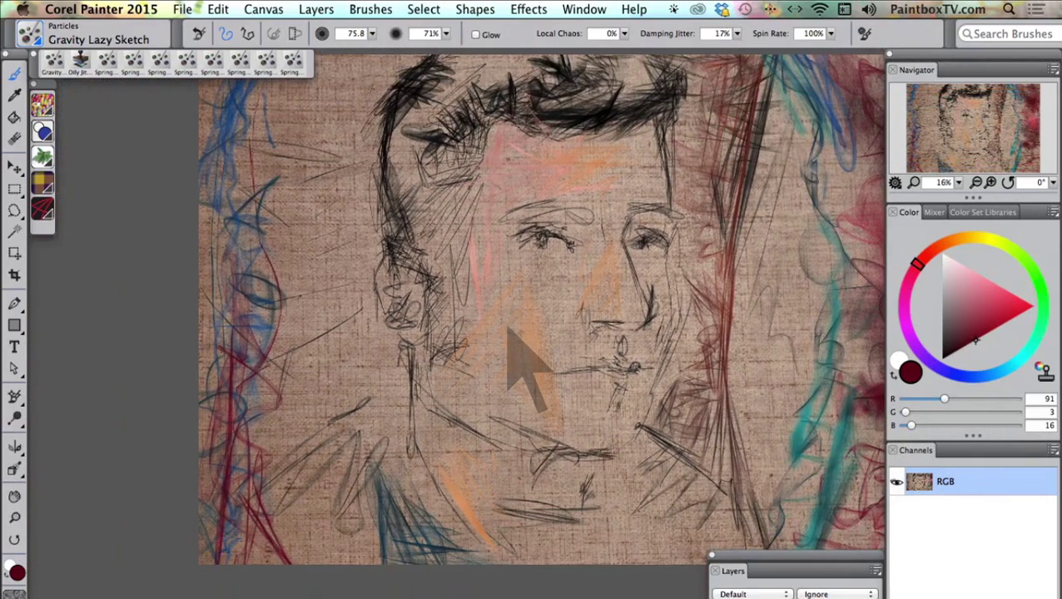
pyautogui.click(29, 33)
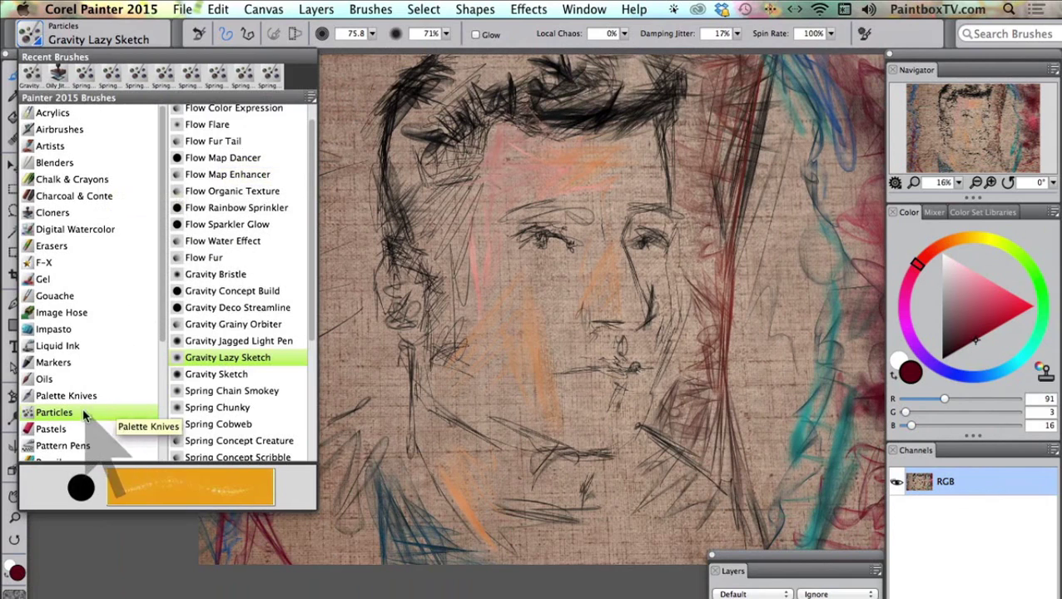
pyautogui.scroll(2, 309, 250)
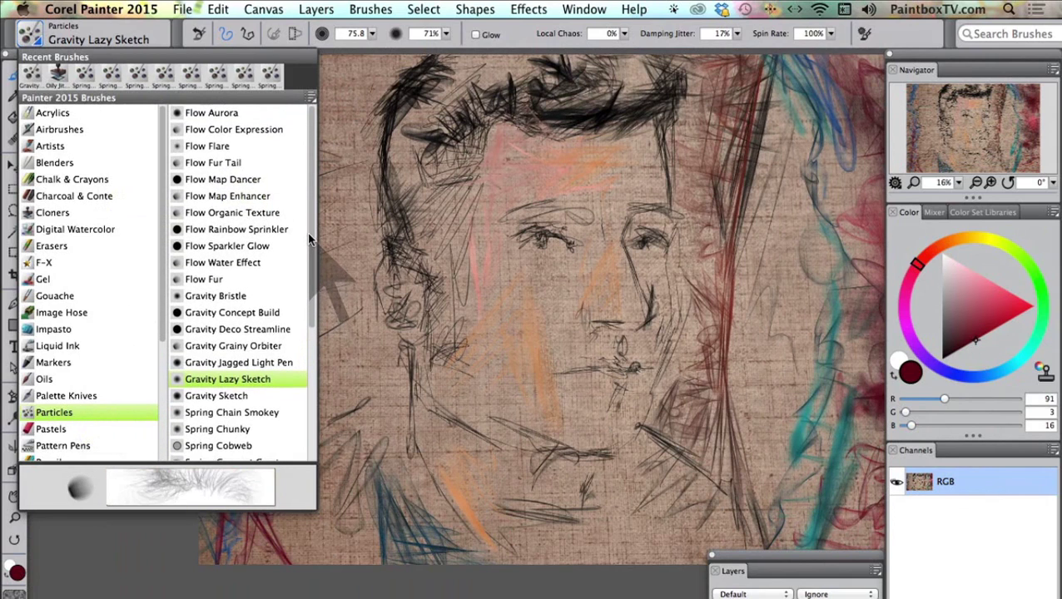
pyautogui.click(236, 331)
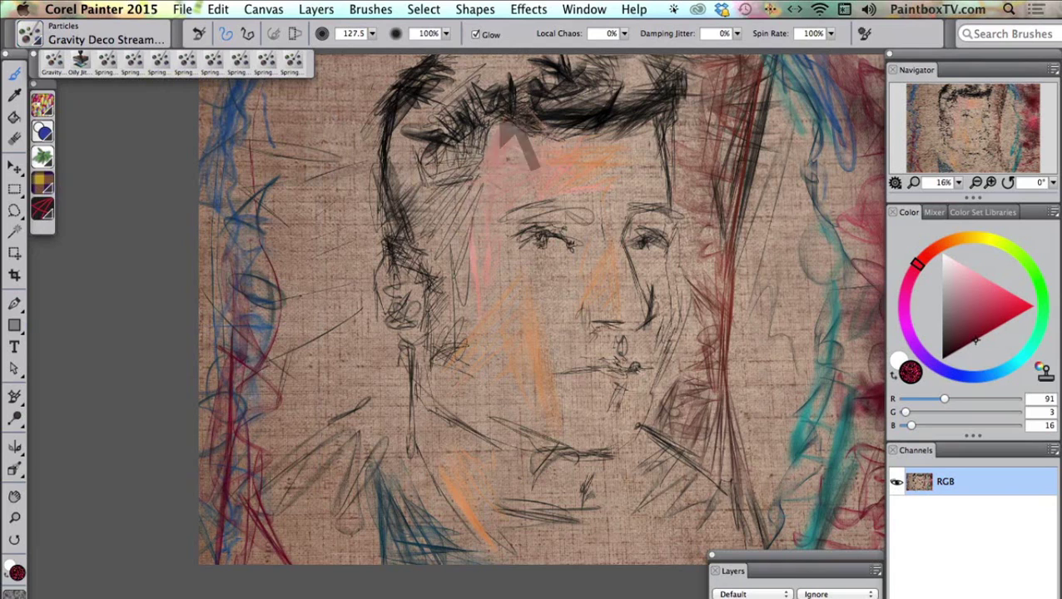
pyautogui.moveTo(420, 126)
pyautogui.mouseDown()
pyautogui.moveTo(408, 200)
pyautogui.moveTo(399, 166)
pyautogui.moveTo(449, 92)
pyautogui.mouseUp()
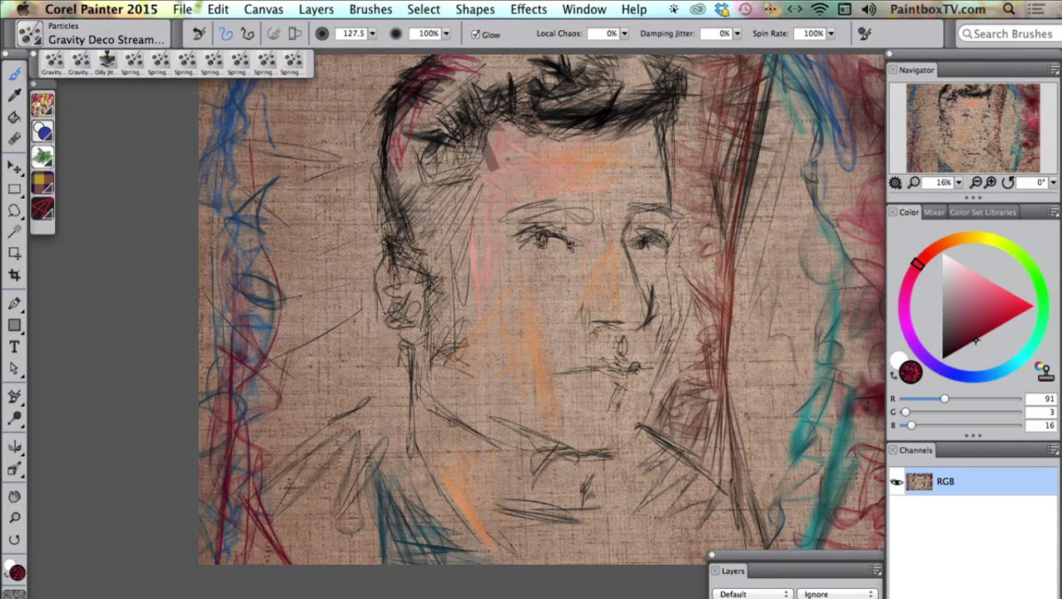
pyautogui.click(945, 254)
pyautogui.click(1017, 297)
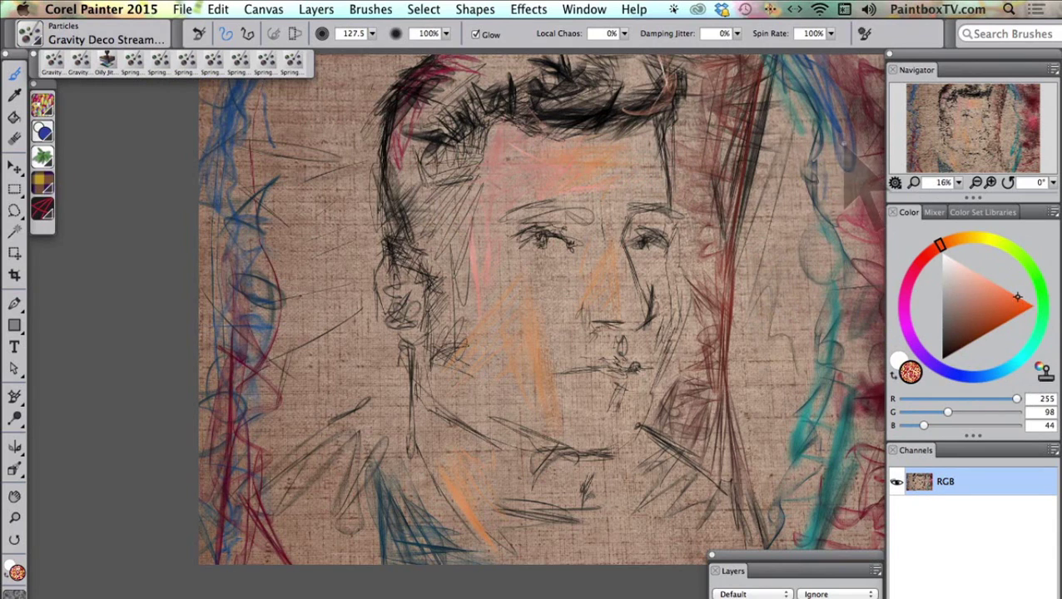
# - Pick a light orange (RGB 255, 193, 132) and paint glowing highlights on the forehead, nose bridge and right brow
pyautogui.moveTo(942, 243); pyautogui.dragTo(956, 240)
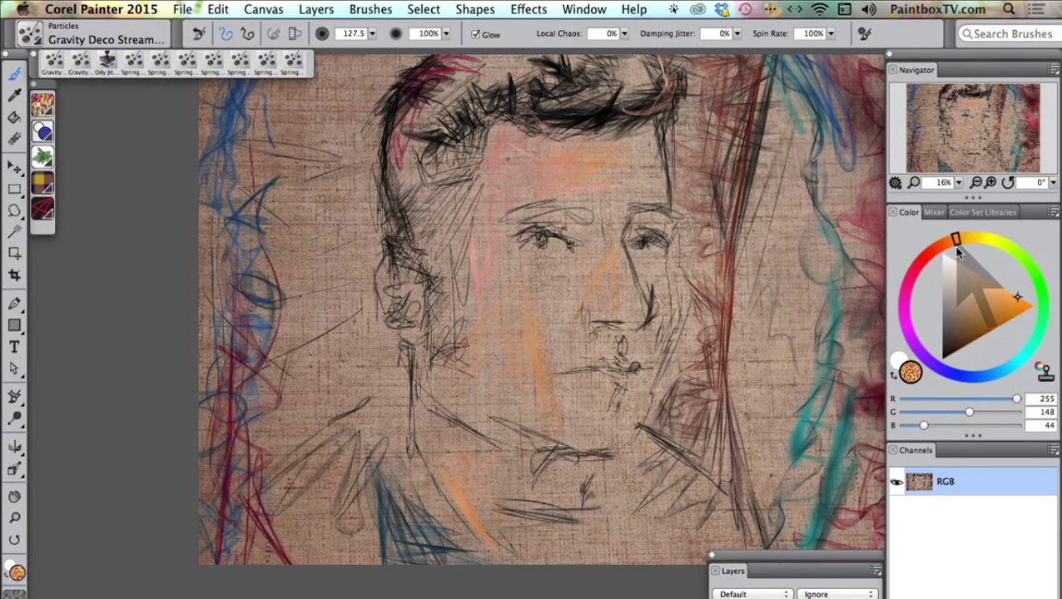
pyautogui.click(988, 267)
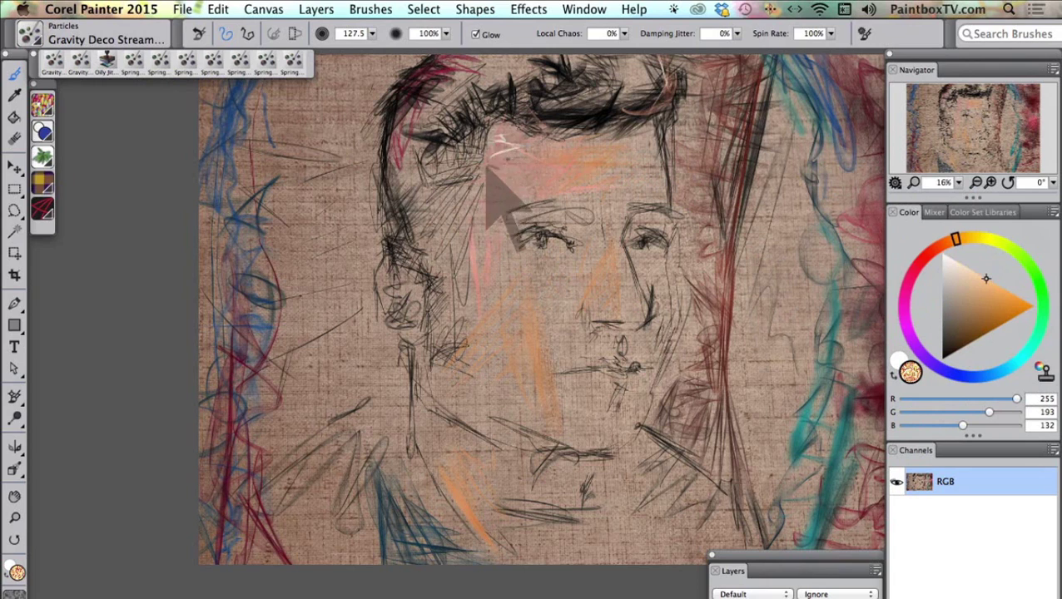
pyautogui.moveTo(497, 150); pyautogui.dragTo(519, 152)
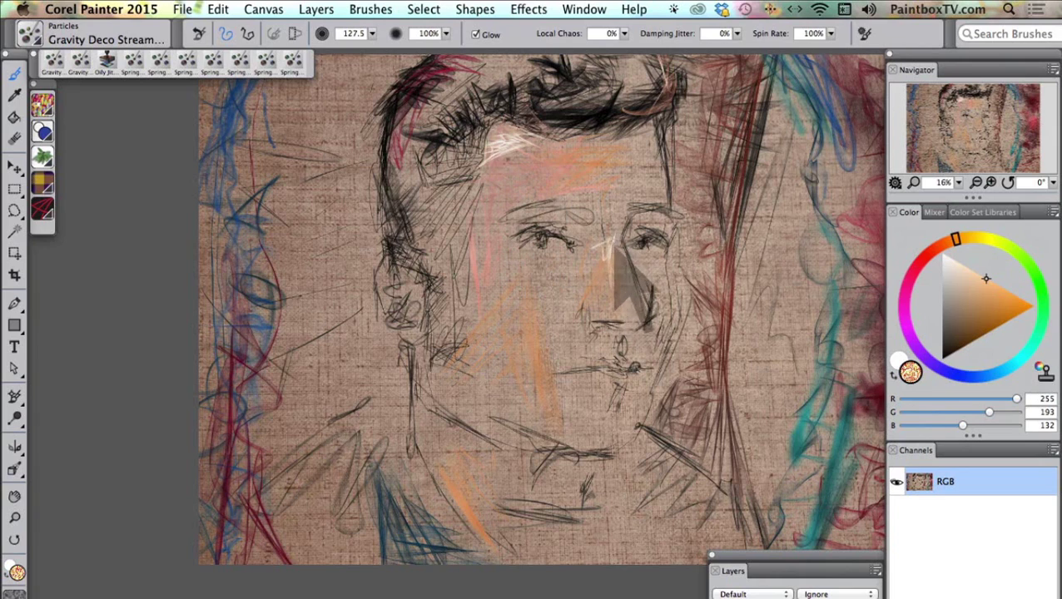
pyautogui.moveTo(616, 243); pyautogui.dragTo(621, 249)
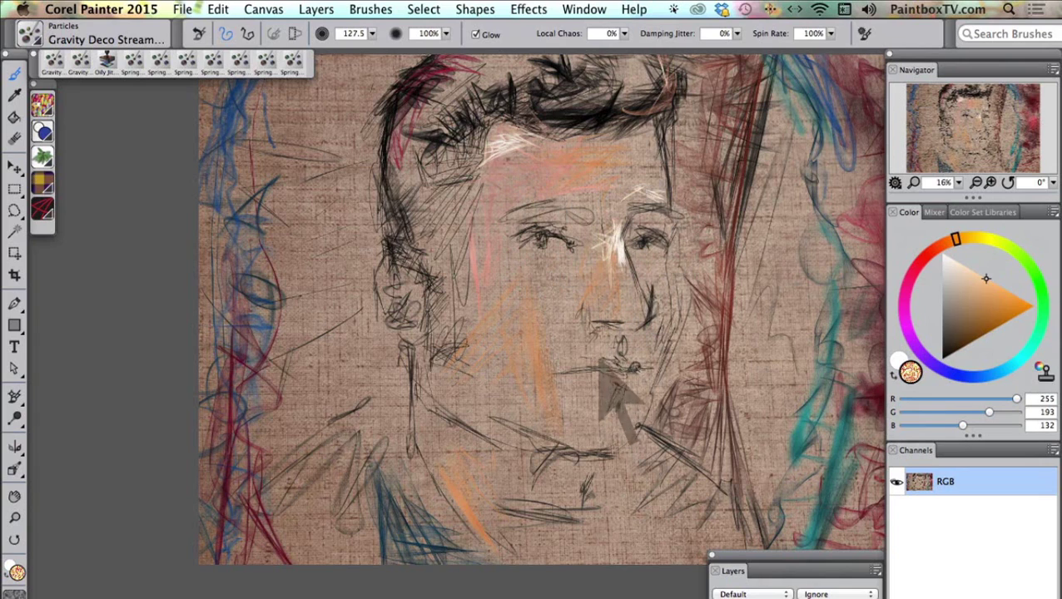
# - Paint brown (RGB 96, 48, 2) strokes below the lower lip and a teal (RGB 4, 69, 82) stroke along the right jawline
pyautogui.click(980, 328)
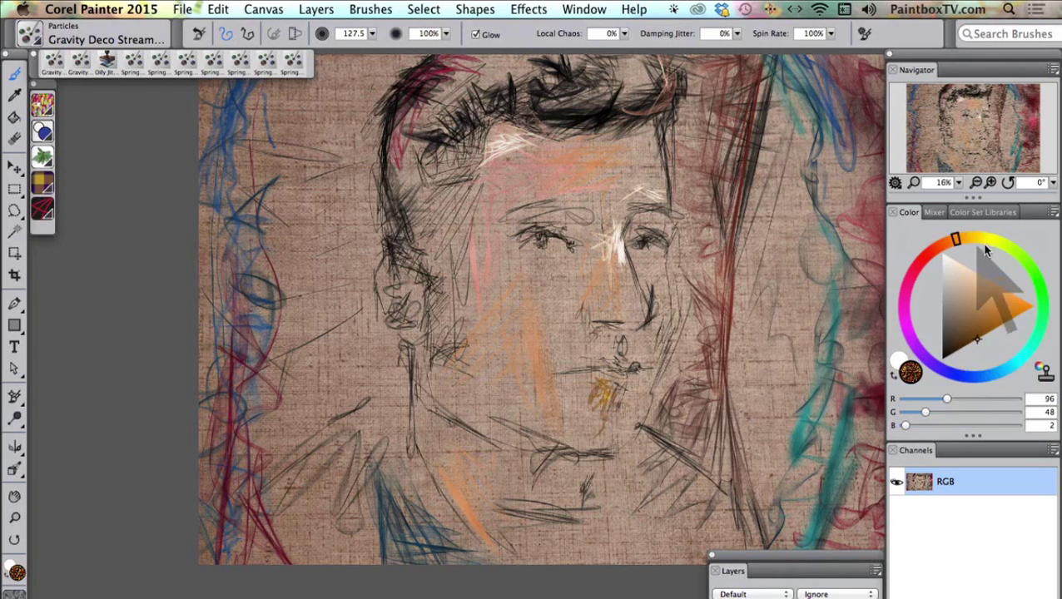
pyautogui.click(1014, 359)
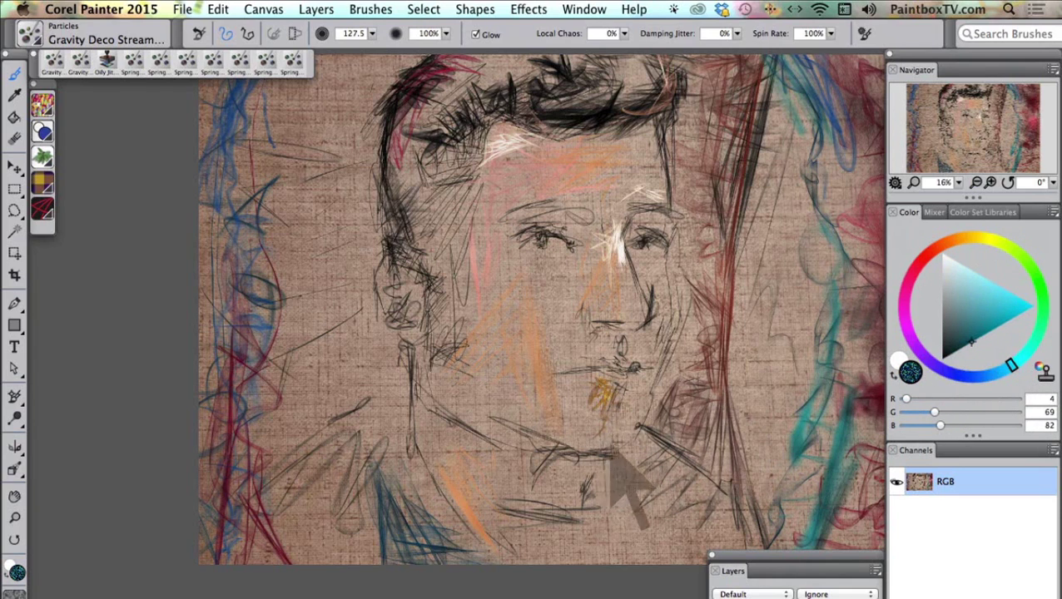
pyautogui.moveTo(589, 451)
pyautogui.mouseDown()
pyautogui.moveTo(635, 428)
pyautogui.moveTo(635, 447)
pyautogui.moveTo(605, 462)
pyautogui.moveTo(636, 445)
pyautogui.moveTo(679, 355)
pyautogui.moveTo(670, 287)
pyautogui.mouseUp()
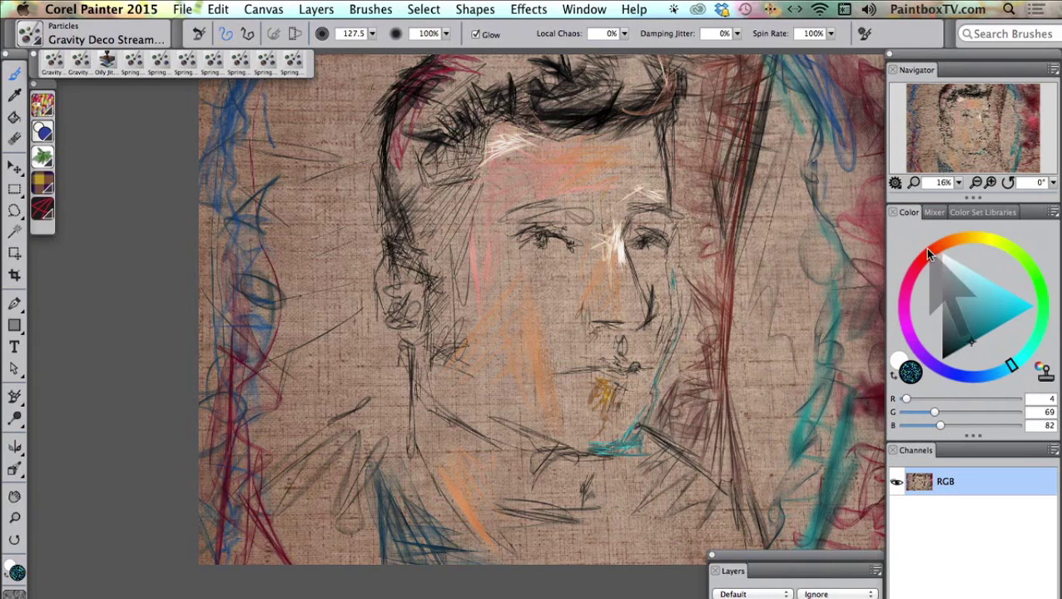
# - Fill the background strip right of the face with scribbled dark red strokes, using RGB 41, 6, 5 and 36, 3, 2
pyautogui.click(927, 251)
pyautogui.click(957, 346)
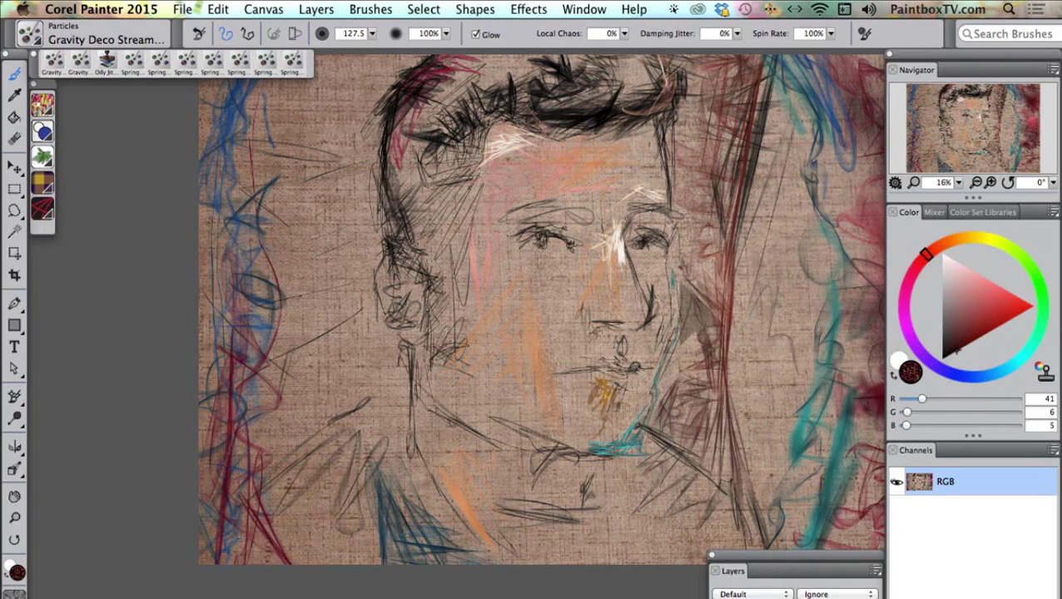
pyautogui.moveTo(682, 248)
pyautogui.mouseDown()
pyautogui.moveTo(699, 301)
pyautogui.moveTo(708, 254)
pyautogui.moveTo(697, 284)
pyautogui.moveTo(709, 284)
pyautogui.moveTo(710, 322)
pyautogui.moveTo(689, 301)
pyautogui.mouseUp()
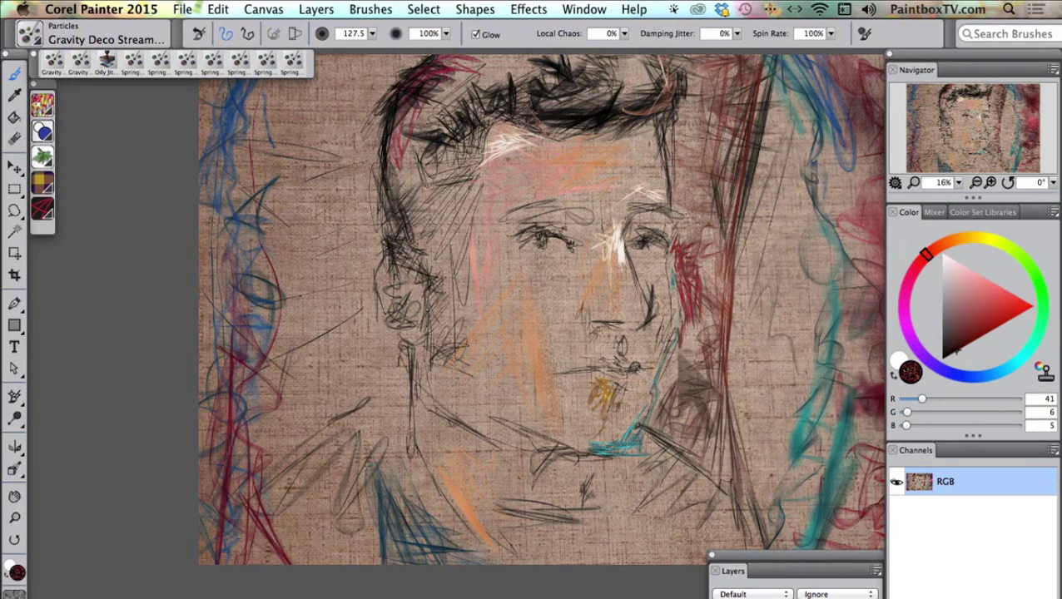
pyautogui.click(957, 362)
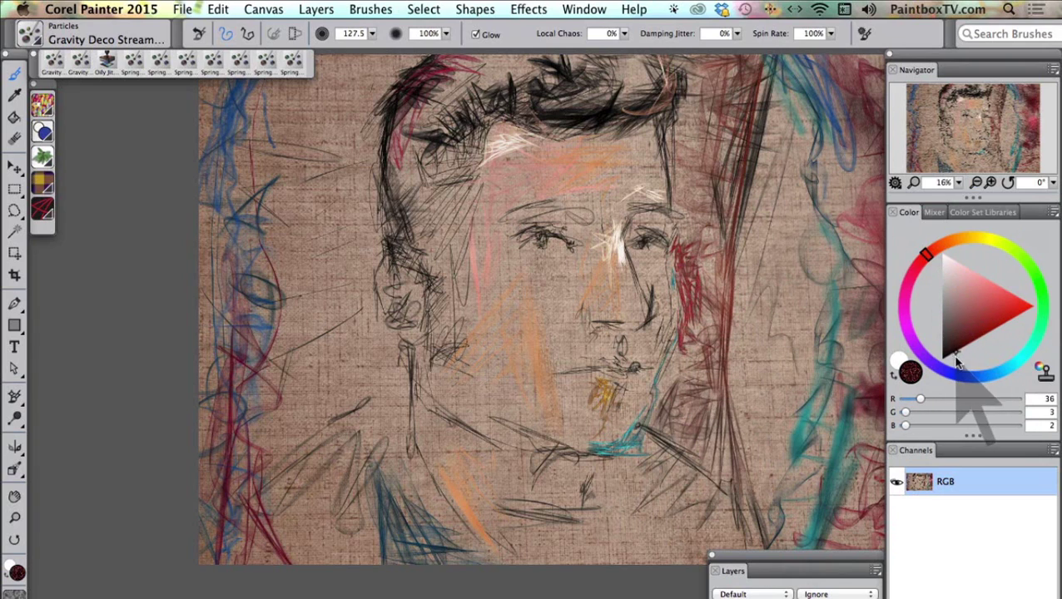
pyautogui.moveTo(691, 352)
pyautogui.mouseDown()
pyautogui.moveTo(700, 328)
pyautogui.moveTo(687, 342)
pyautogui.moveTo(706, 346)
pyautogui.moveTo(694, 347)
pyautogui.moveTo(704, 371)
pyautogui.moveTo(724, 366)
pyautogui.moveTo(666, 403)
pyautogui.moveTo(714, 417)
pyautogui.moveTo(701, 440)
pyautogui.moveTo(659, 416)
pyautogui.moveTo(693, 425)
pyautogui.moveTo(669, 450)
pyautogui.mouseUp()
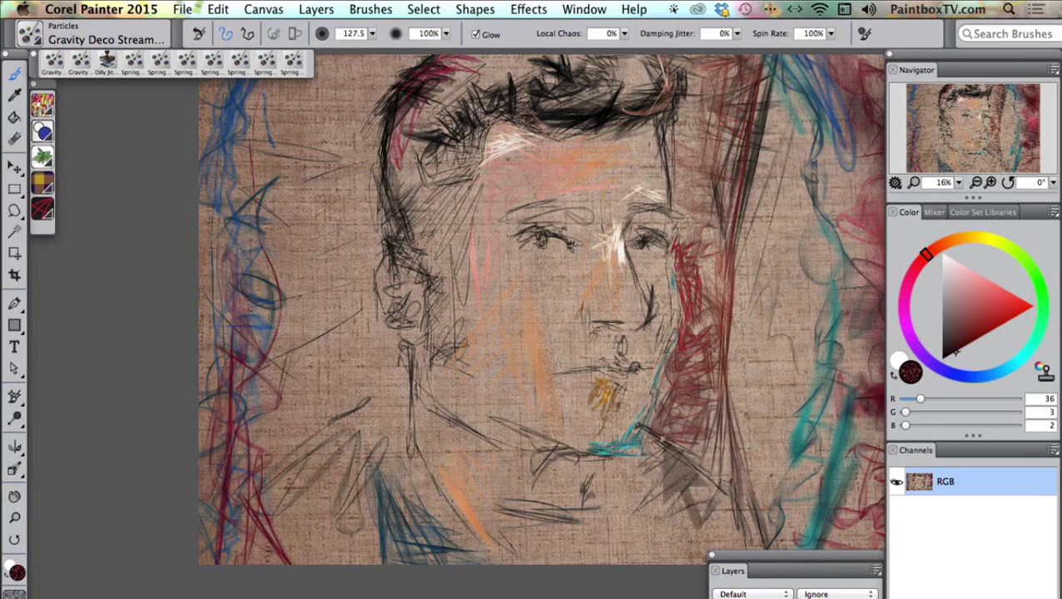
pyautogui.moveTo(705, 283)
pyautogui.mouseDown()
pyautogui.moveTo(733, 301)
pyautogui.moveTo(696, 274)
pyautogui.moveTo(718, 258)
pyautogui.mouseUp()
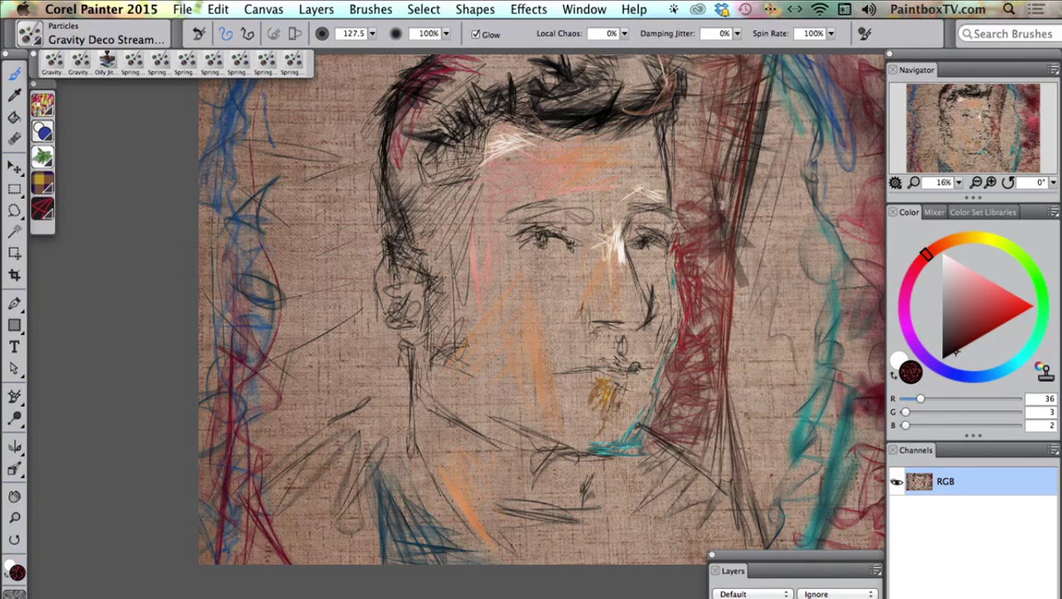
pyautogui.moveTo(722, 201)
pyautogui.mouseDown()
pyautogui.moveTo(725, 188)
pyautogui.moveTo(710, 185)
pyautogui.moveTo(719, 175)
pyautogui.moveTo(700, 186)
pyautogui.moveTo(733, 208)
pyautogui.moveTo(715, 192)
pyautogui.moveTo(729, 149)
pyautogui.moveTo(702, 279)
pyautogui.moveTo(697, 250)
pyautogui.moveTo(724, 304)
pyautogui.moveTo(749, 143)
pyautogui.mouseUp()
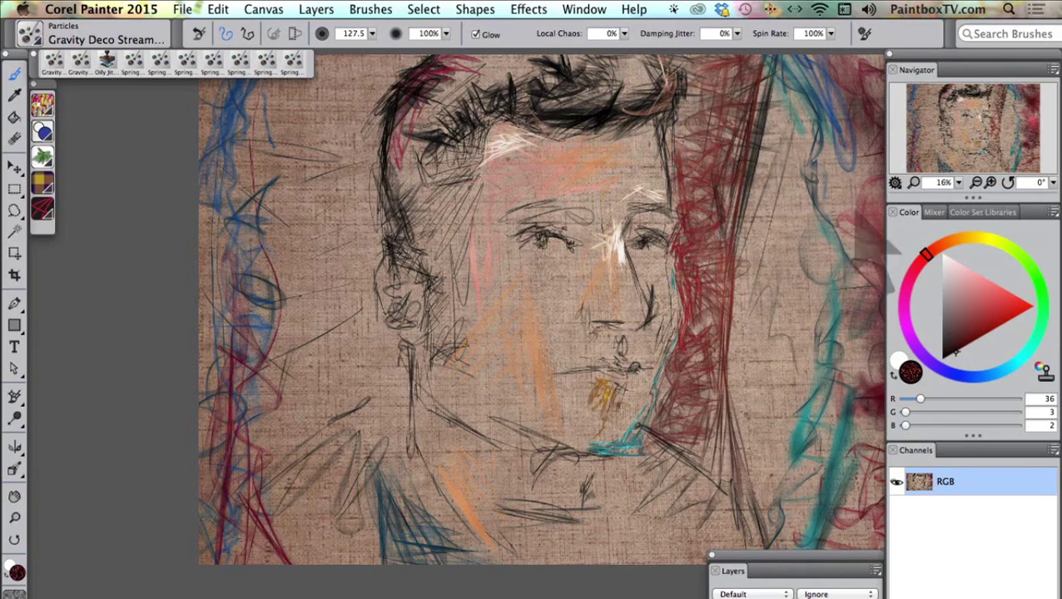
# - Pick a dark blue (RGB 2, 26, 68) and scribble over the red background strip and down onto the right shoulder
pyautogui.click(981, 377)
pyautogui.click(966, 345)
pyautogui.moveTo(745, 213)
pyautogui.mouseDown()
pyautogui.moveTo(726, 241)
pyautogui.moveTo(699, 250)
pyautogui.moveTo(712, 263)
pyautogui.moveTo(695, 366)
pyautogui.mouseUp()
pyautogui.moveTo(753, 324); pyautogui.dragTo(699, 454)
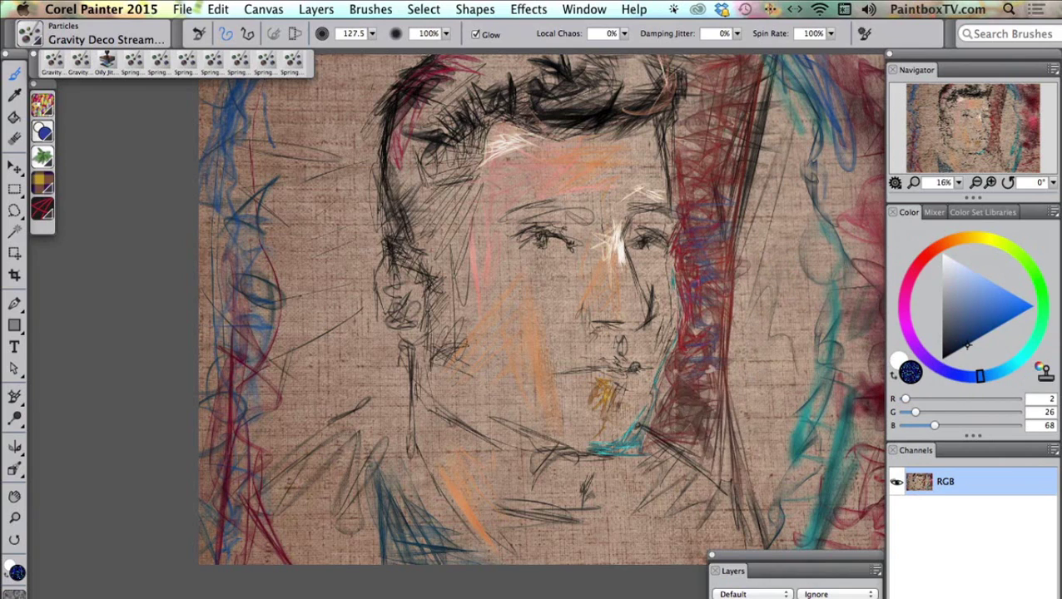
pyautogui.moveTo(687, 408)
pyautogui.mouseDown()
pyautogui.moveTo(717, 441)
pyautogui.moveTo(695, 468)
pyautogui.moveTo(721, 493)
pyautogui.moveTo(701, 491)
pyautogui.moveTo(733, 453)
pyautogui.mouseUp()
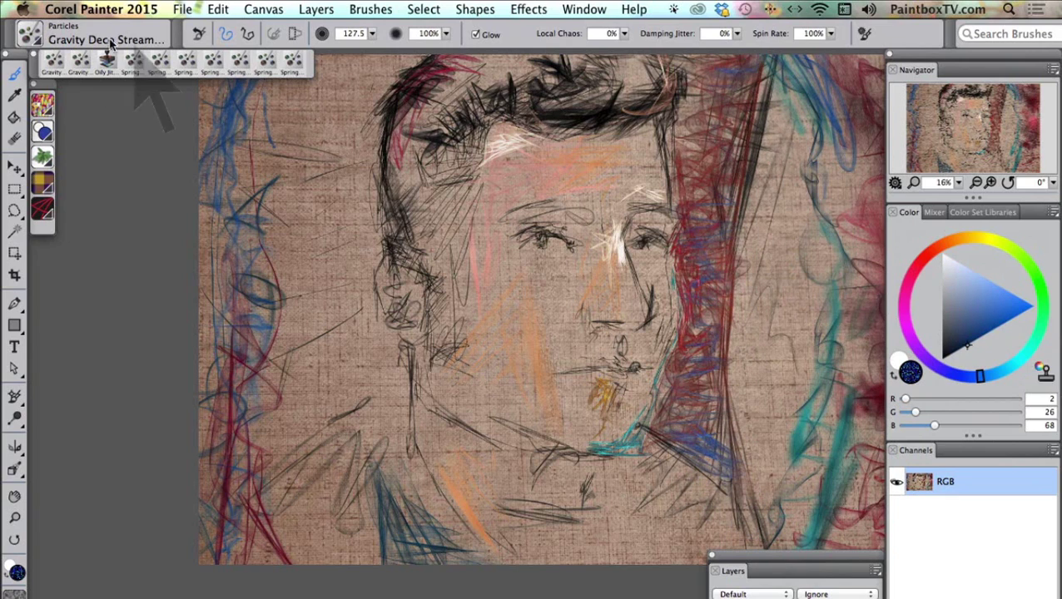
# - Switch to the Flow Fur Tail particle brush and paint soft dark blue strokes between the red strip and the teal line
pyautogui.click(33, 35)
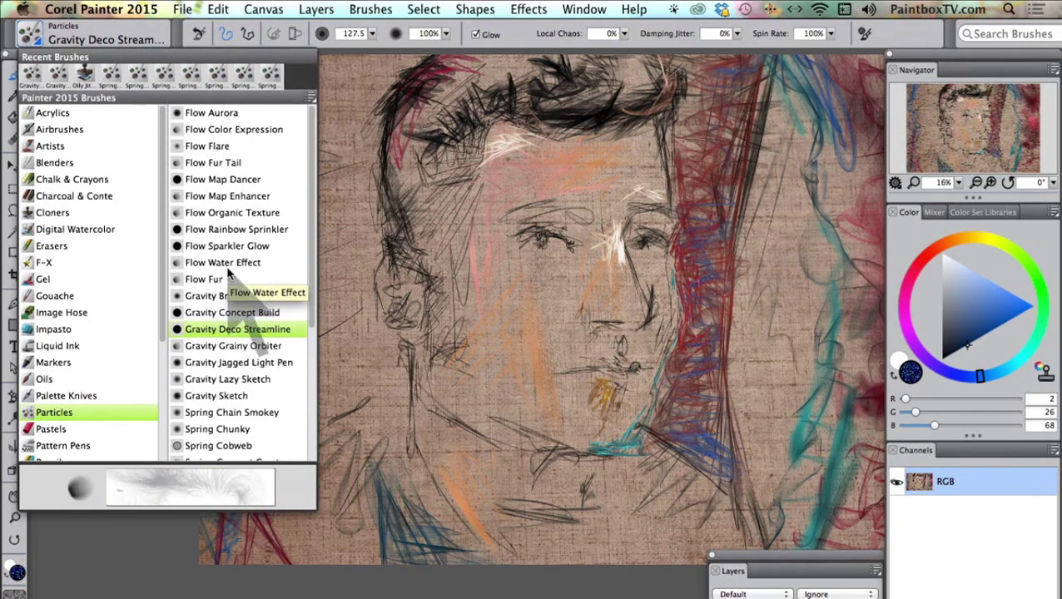
pyautogui.click(218, 163)
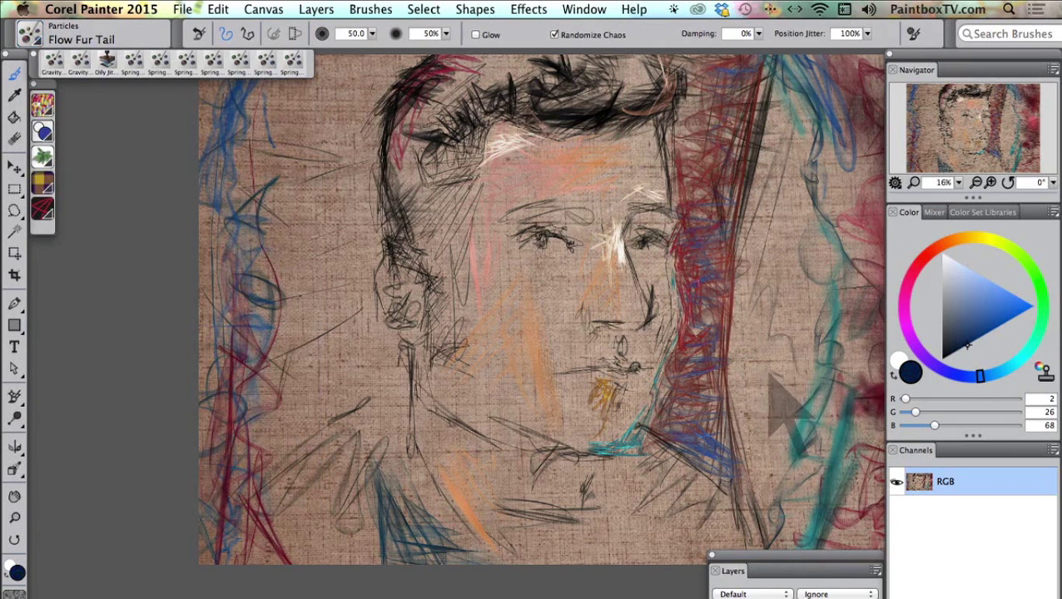
pyautogui.moveTo(765, 323)
pyautogui.mouseDown()
pyautogui.moveTo(767, 360)
pyautogui.moveTo(799, 265)
pyautogui.moveTo(751, 221)
pyautogui.moveTo(787, 92)
pyautogui.moveTo(800, 220)
pyautogui.moveTo(790, 230)
pyautogui.moveTo(812, 333)
pyautogui.mouseUp()
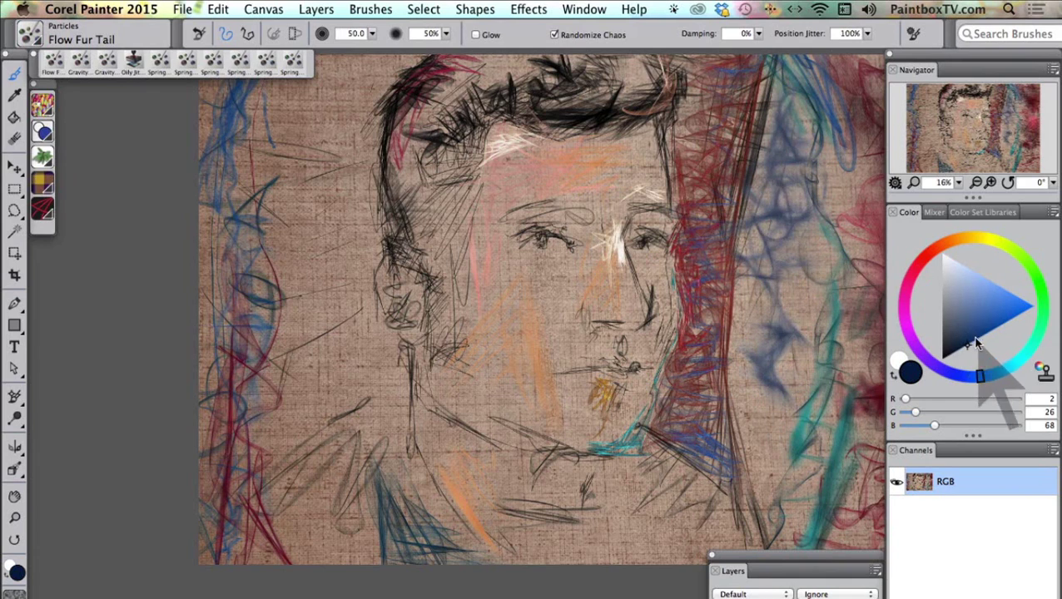
# - Pick a near-black blue (RGB 1, 7, 17) and darken the background beside the red strip and the right shoulder
pyautogui.click(949, 357)
pyautogui.moveTo(736, 331)
pyautogui.mouseDown()
pyautogui.moveTo(756, 287)
pyautogui.moveTo(739, 316)
pyautogui.moveTo(771, 275)
pyautogui.moveTo(793, 275)
pyautogui.moveTo(757, 296)
pyautogui.moveTo(756, 213)
pyautogui.moveTo(778, 275)
pyautogui.moveTo(782, 240)
pyautogui.moveTo(763, 158)
pyautogui.moveTo(781, 123)
pyautogui.mouseUp()
pyautogui.moveTo(779, 83)
pyautogui.mouseDown()
pyautogui.moveTo(817, 150)
pyautogui.moveTo(745, 322)
pyautogui.moveTo(783, 400)
pyautogui.moveTo(749, 366)
pyautogui.moveTo(738, 390)
pyautogui.moveTo(754, 416)
pyautogui.moveTo(742, 428)
pyautogui.moveTo(768, 456)
pyautogui.moveTo(791, 575)
pyautogui.moveTo(762, 454)
pyautogui.moveTo(777, 552)
pyautogui.moveTo(799, 499)
pyautogui.moveTo(803, 383)
pyautogui.moveTo(741, 525)
pyautogui.mouseUp()
pyautogui.moveTo(704, 491)
pyautogui.mouseDown()
pyautogui.moveTo(729, 512)
pyautogui.moveTo(733, 525)
pyautogui.moveTo(692, 527)
pyautogui.moveTo(704, 516)
pyautogui.moveTo(688, 541)
pyautogui.moveTo(729, 528)
pyautogui.moveTo(725, 542)
pyautogui.moveTo(725, 533)
pyautogui.moveTo(746, 541)
pyautogui.moveTo(734, 527)
pyautogui.moveTo(763, 564)
pyautogui.moveTo(726, 516)
pyautogui.mouseUp()
pyautogui.moveTo(691, 566); pyautogui.dragTo(681, 498)
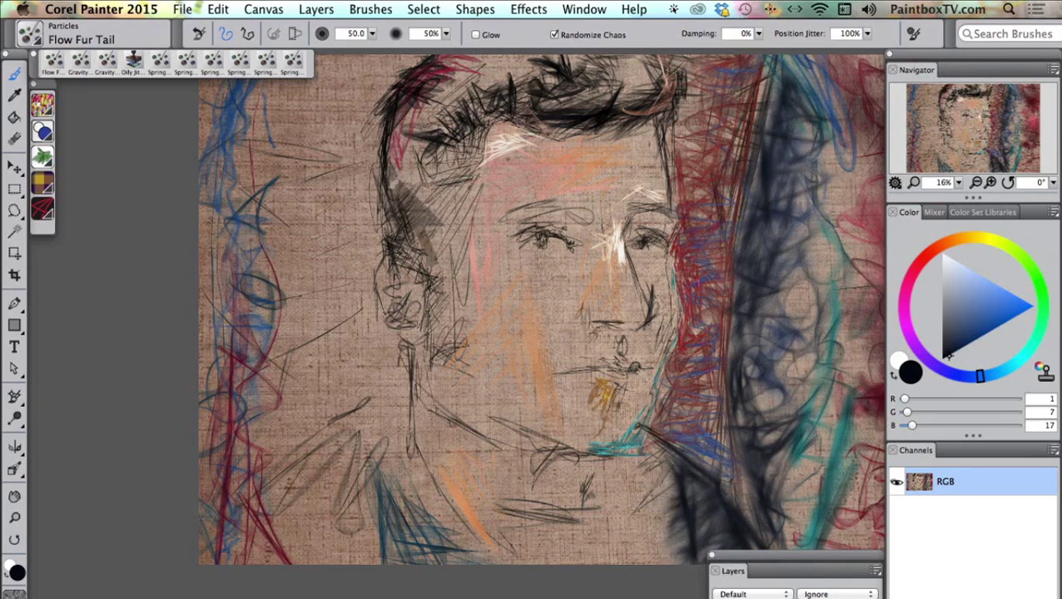
# - Paint near-black strokes down the left side of the hair and across the left shoulder
pyautogui.moveTo(421, 184)
pyautogui.mouseDown()
pyautogui.moveTo(424, 205)
pyautogui.moveTo(404, 154)
pyautogui.mouseUp()
pyautogui.moveTo(408, 208); pyautogui.dragTo(410, 267)
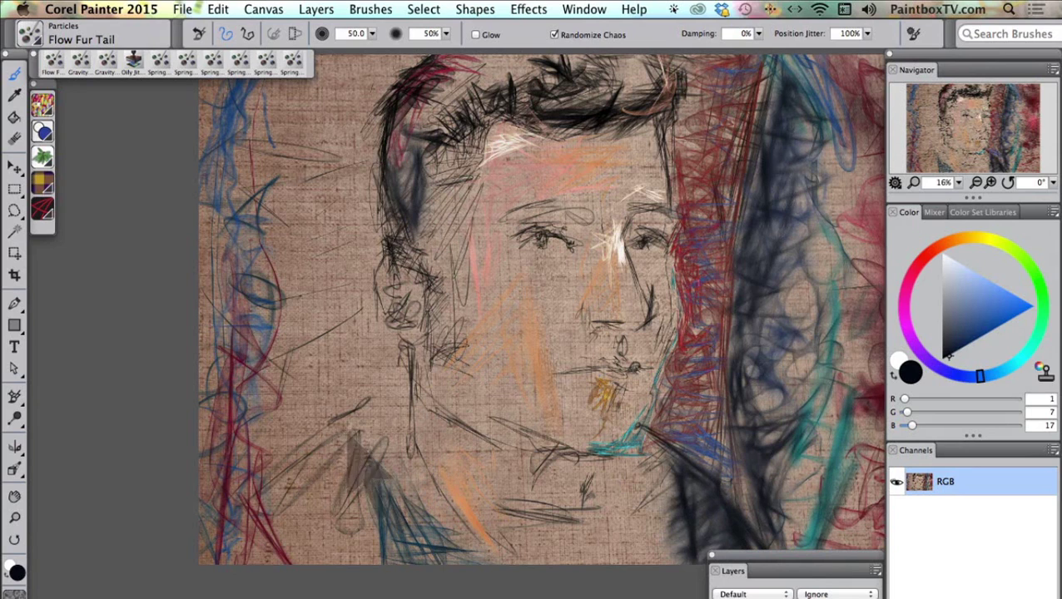
pyautogui.moveTo(370, 450)
pyautogui.mouseDown()
pyautogui.moveTo(289, 475)
pyautogui.moveTo(268, 493)
pyautogui.moveTo(291, 428)
pyautogui.moveTo(269, 514)
pyautogui.mouseUp()
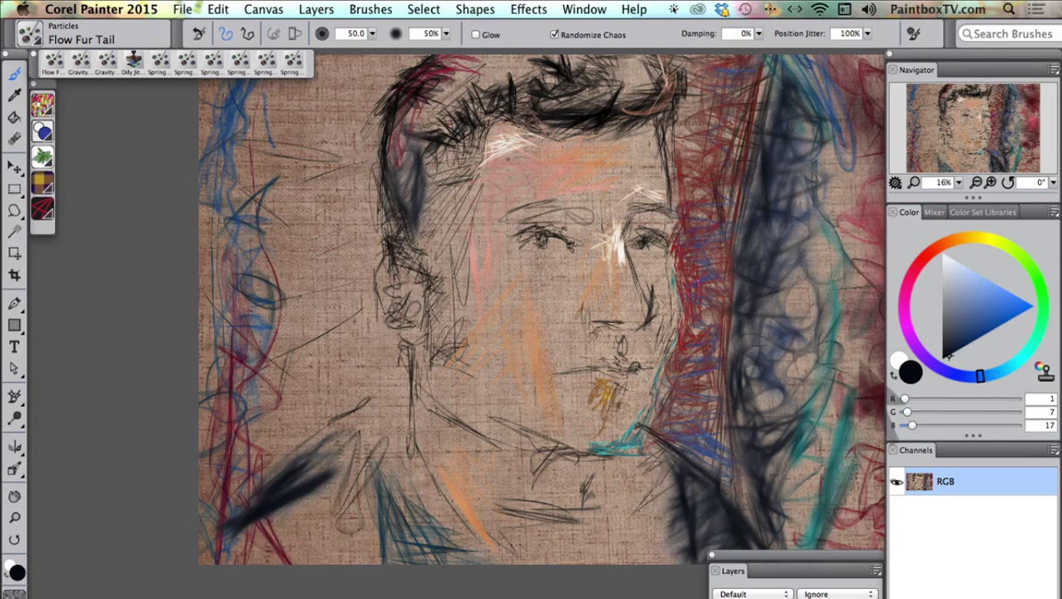
# - Pick a light blue (RGB 144, 184, 255) and paint the left of the jacket, then sweep dark blue along the neckline
pyautogui.moveTo(953, 354); pyautogui.dragTo(981, 276)
pyautogui.moveTo(320, 487)
pyautogui.mouseDown()
pyautogui.moveTo(238, 549)
pyautogui.moveTo(333, 516)
pyautogui.mouseUp()
pyautogui.moveTo(474, 537); pyautogui.dragTo(649, 499)
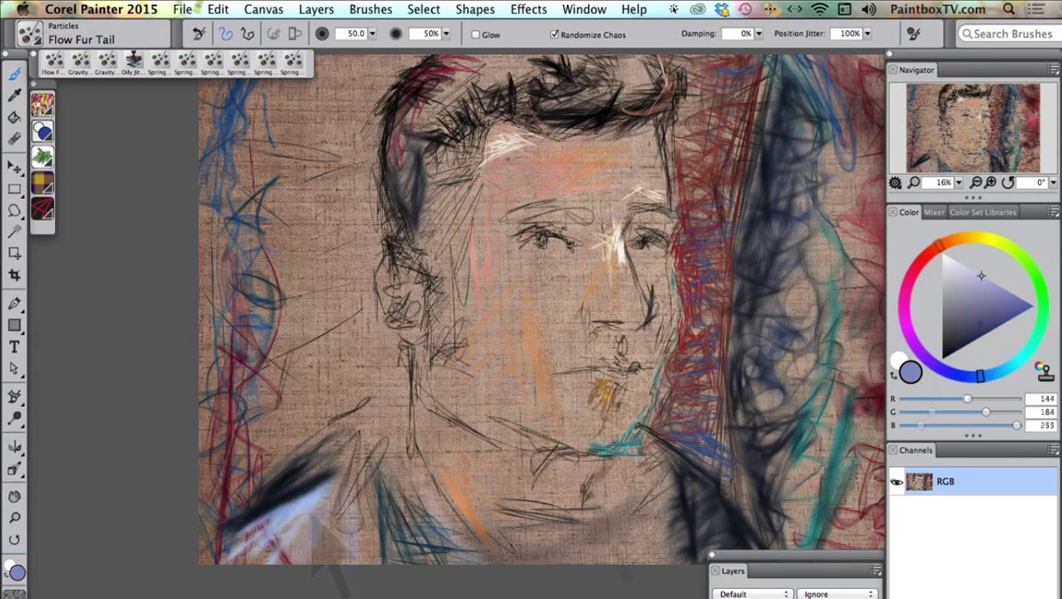
# - Pick a reddish brown (RGB 137, 62, 37) and paint soft strokes on the neck below the chin
pyautogui.click(939, 246)
pyautogui.click(980, 323)
pyautogui.moveTo(583, 462); pyautogui.dragTo(571, 501)
pyautogui.moveTo(620, 462)
pyautogui.mouseDown()
pyautogui.moveTo(592, 503)
pyautogui.moveTo(626, 504)
pyautogui.mouseUp()
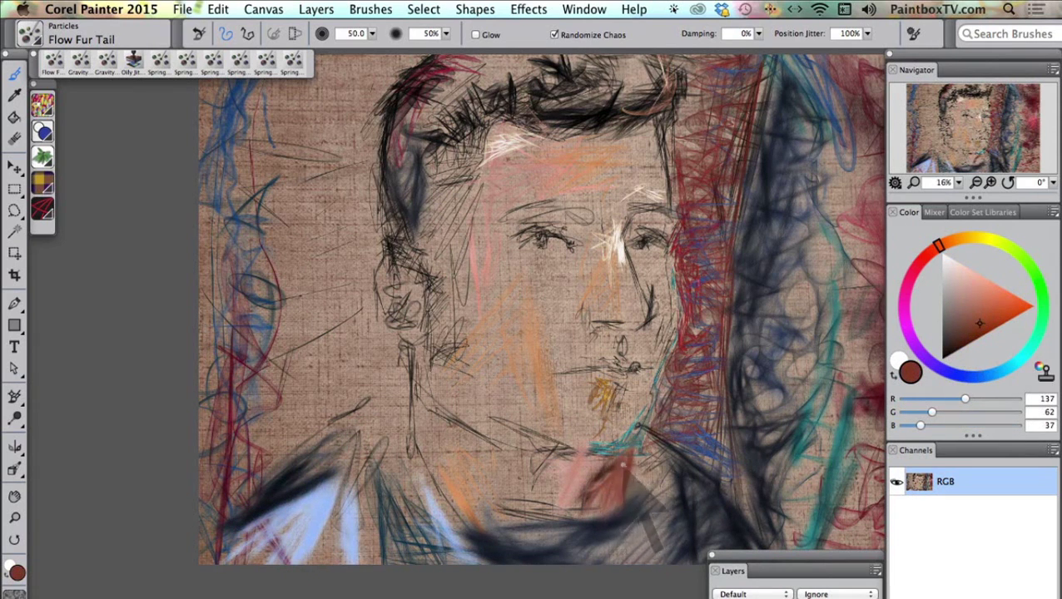
# - Pick black (RGB 0, 0, 0) and paint the shadowed right collar and the garment's neckline
pyautogui.click(942, 360)
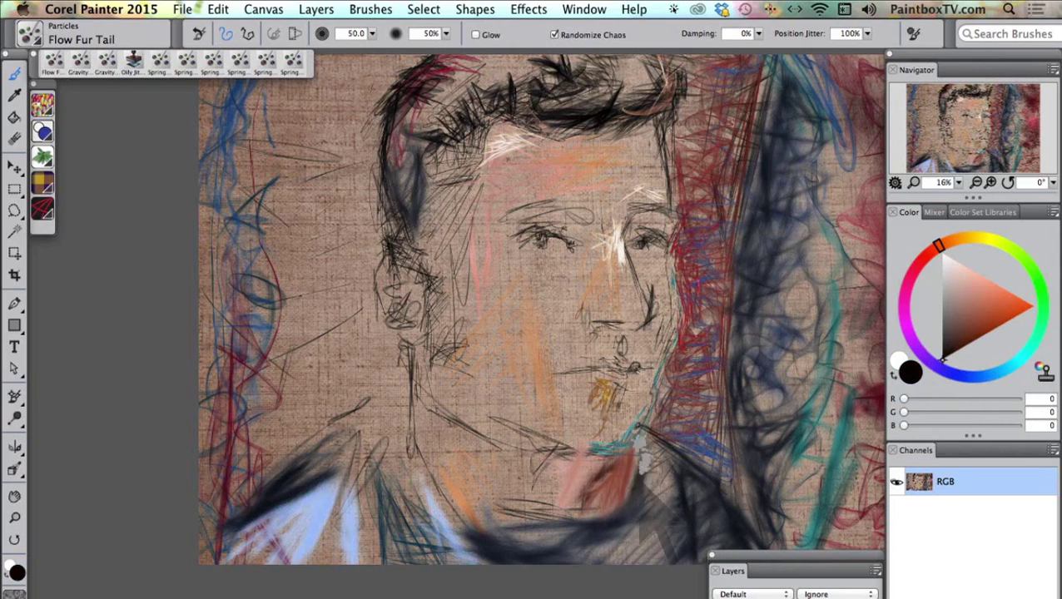
pyautogui.moveTo(643, 457)
pyautogui.mouseDown()
pyautogui.moveTo(622, 478)
pyautogui.moveTo(670, 480)
pyautogui.moveTo(647, 497)
pyautogui.mouseUp()
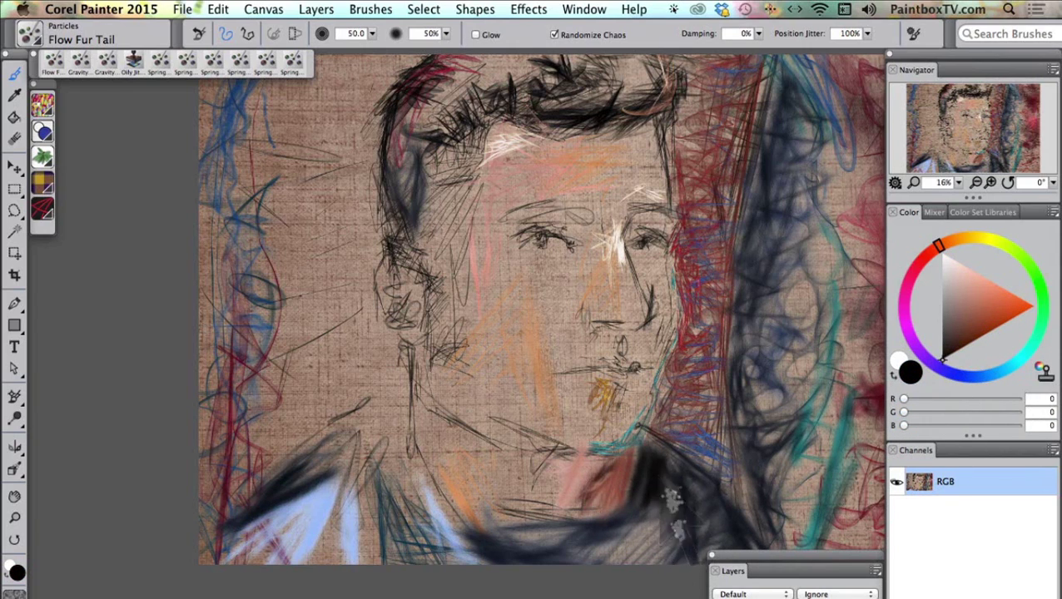
pyautogui.moveTo(687, 539)
pyautogui.mouseDown()
pyautogui.moveTo(679, 543)
pyautogui.moveTo(689, 550)
pyautogui.mouseUp()
pyautogui.moveTo(667, 499); pyautogui.dragTo(699, 562)
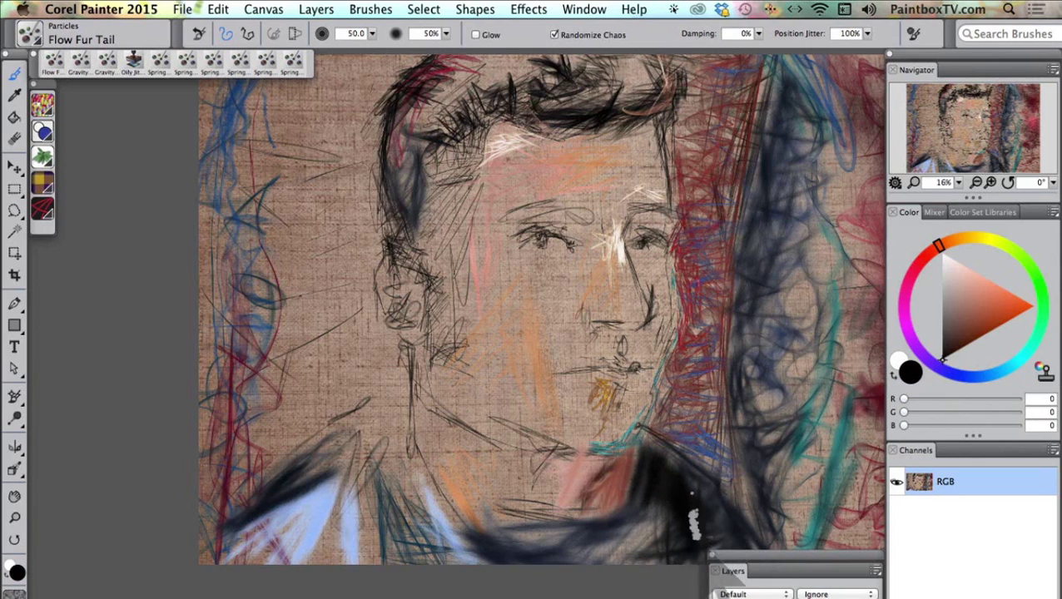
pyautogui.moveTo(478, 543)
pyautogui.mouseDown()
pyautogui.moveTo(549, 545)
pyautogui.moveTo(533, 541)
pyautogui.mouseUp()
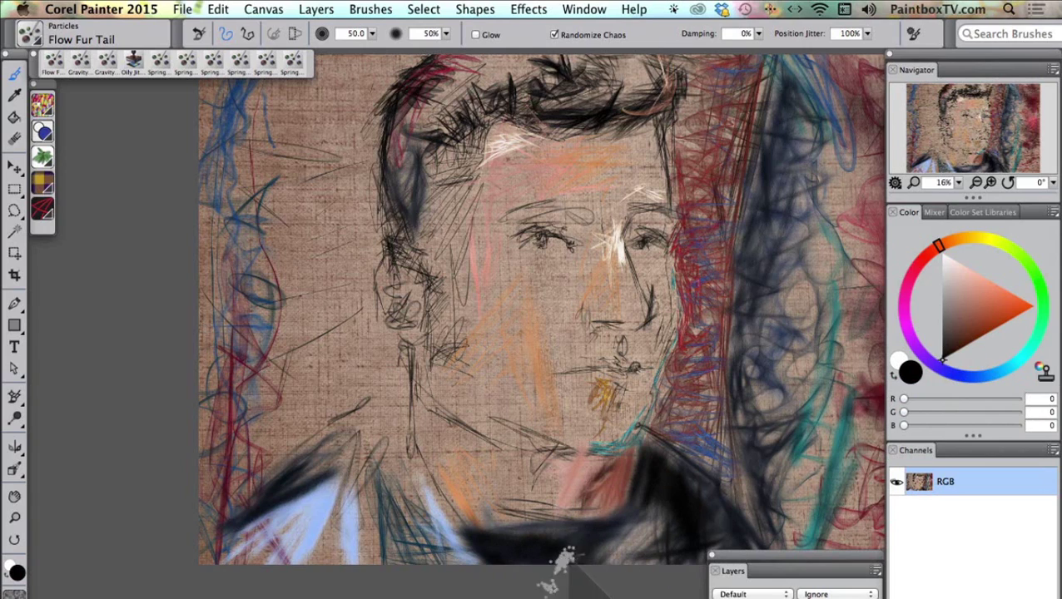
# - Paint black strokes over the left lapel and collar and deepen the black on the right shoulder
pyautogui.moveTo(339, 533); pyautogui.dragTo(399, 559)
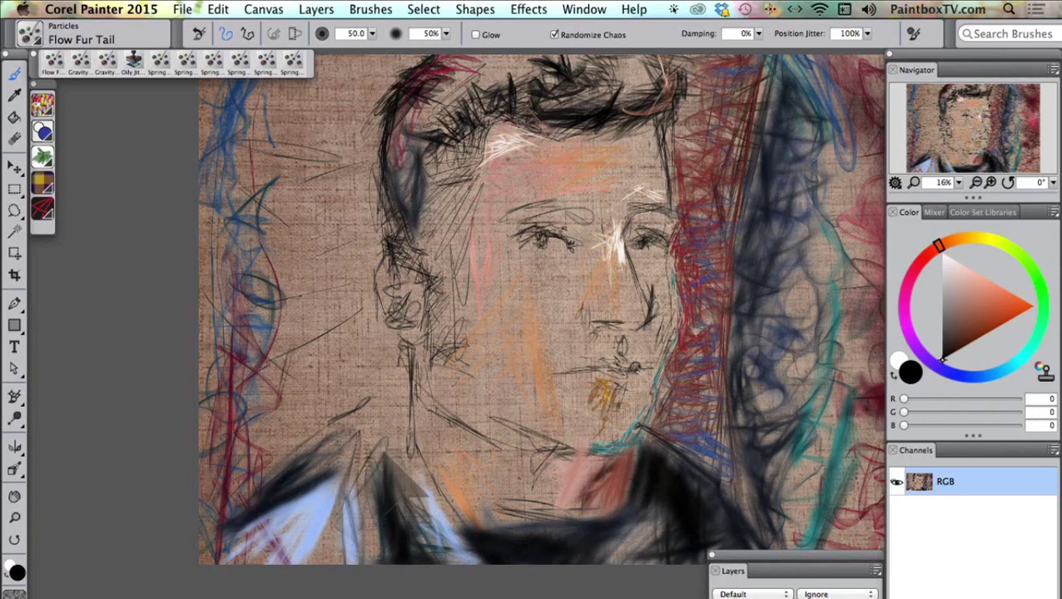
pyautogui.moveTo(384, 456)
pyautogui.mouseDown()
pyautogui.moveTo(393, 416)
pyautogui.moveTo(372, 472)
pyautogui.moveTo(372, 568)
pyautogui.moveTo(376, 433)
pyautogui.moveTo(462, 571)
pyautogui.moveTo(513, 556)
pyautogui.mouseUp()
pyautogui.moveTo(359, 480)
pyautogui.mouseDown()
pyautogui.moveTo(338, 559)
pyautogui.moveTo(345, 487)
pyautogui.mouseUp()
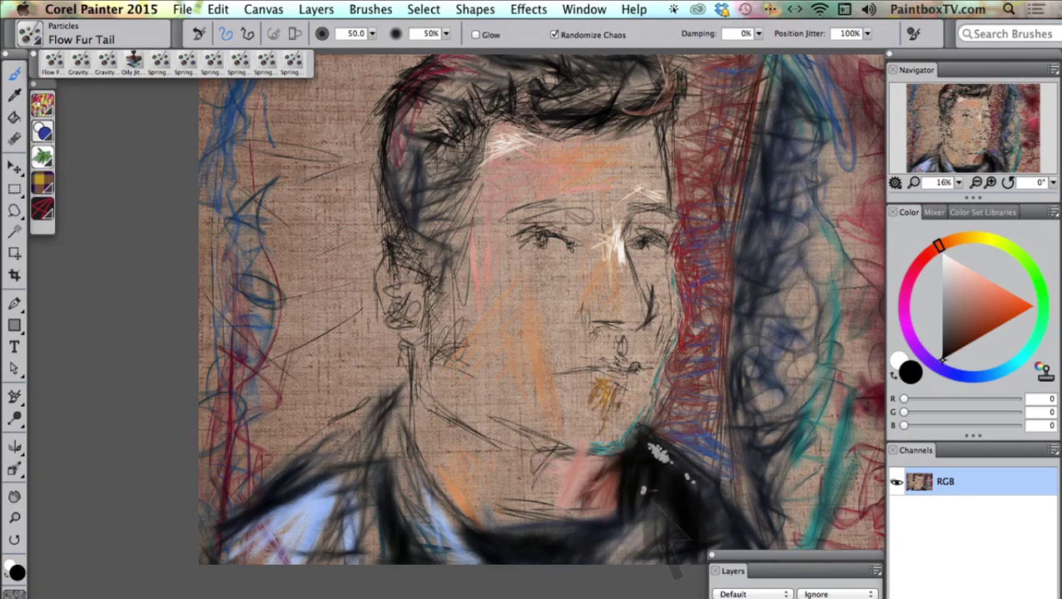
pyautogui.moveTo(635, 487)
pyautogui.mouseDown()
pyautogui.moveTo(601, 528)
pyautogui.moveTo(611, 521)
pyautogui.moveTo(628, 525)
pyautogui.moveTo(625, 539)
pyautogui.moveTo(684, 552)
pyautogui.mouseUp()
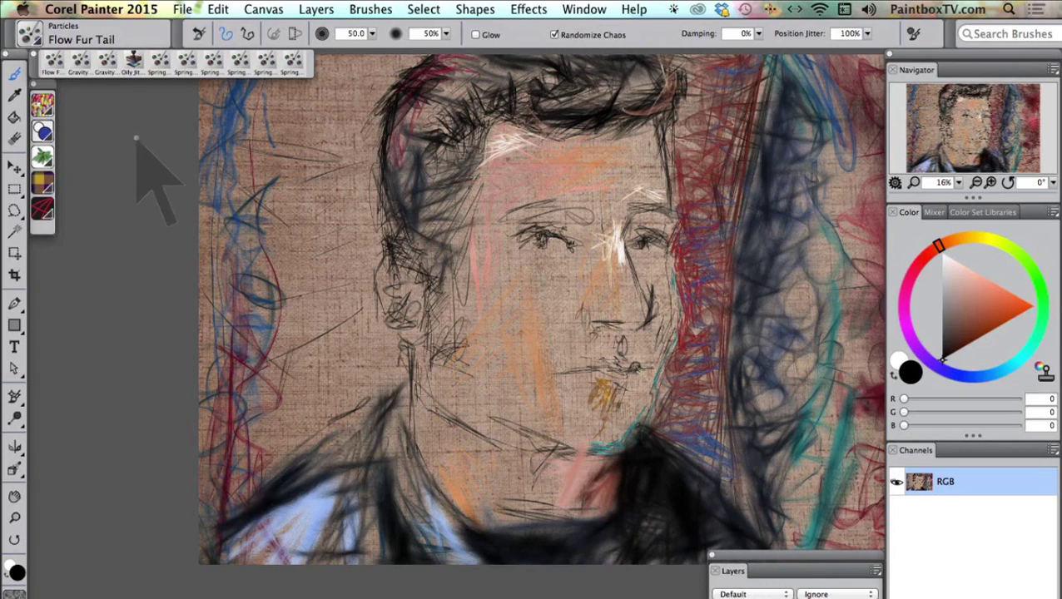
# - Switch to the Gravity Concept Build particle brush and add a new layer
pyautogui.click(36, 38)
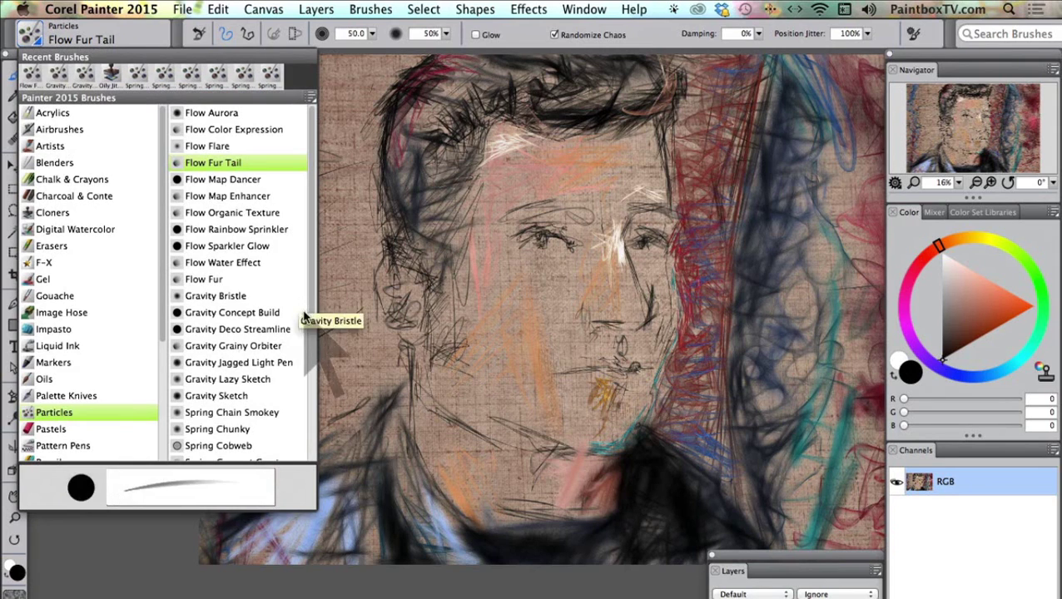
pyautogui.click(252, 315)
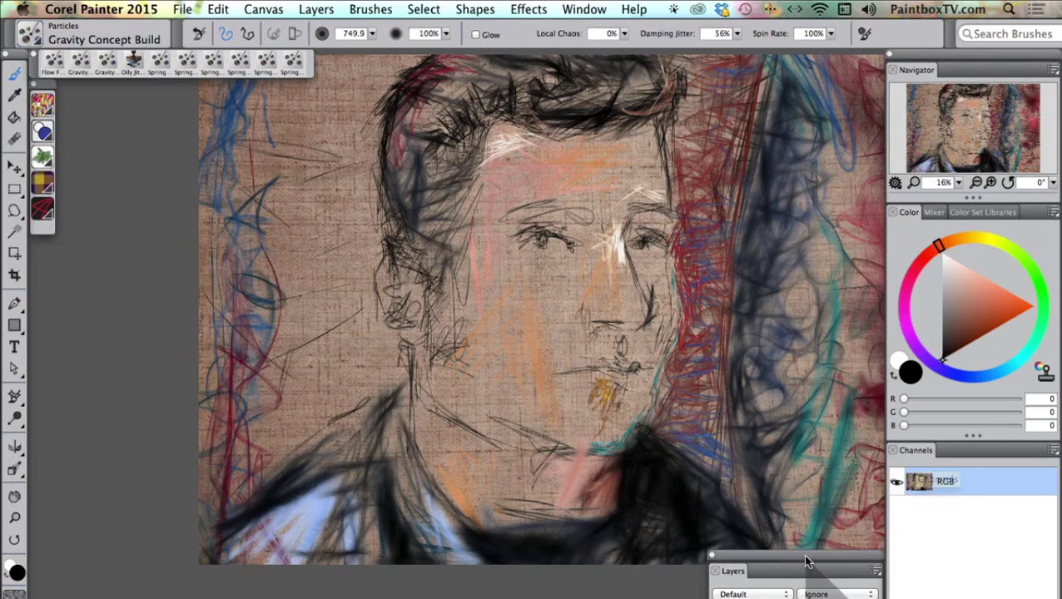
pyautogui.moveTo(806, 563); pyautogui.dragTo(763, 102)
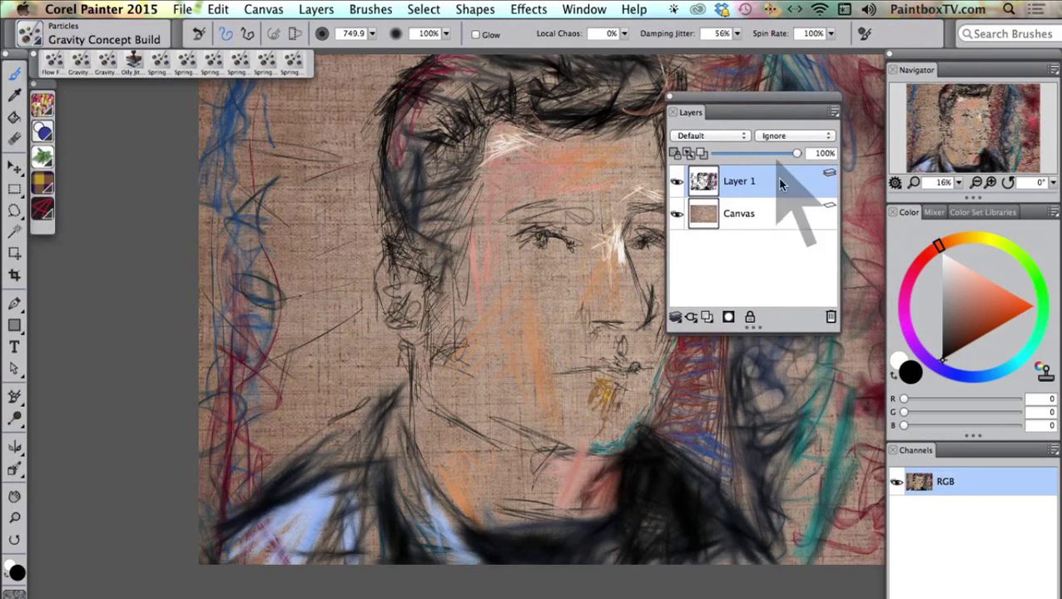
pyautogui.click(708, 319)
pyautogui.moveTo(736, 106)
pyautogui.mouseDown()
pyautogui.moveTo(769, 429)
pyautogui.moveTo(770, 560)
pyautogui.mouseUp()
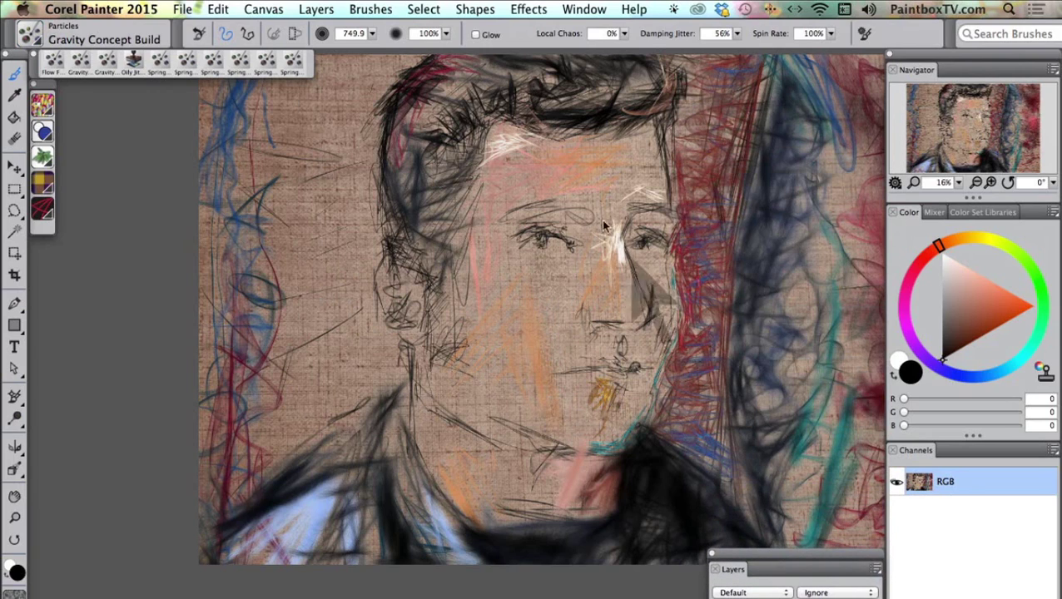
# - Pick very dark browns (RGB 9, 3, 1; 93, 24, 0; 37, 10, 1) and paint the left eyebrow and upper eyelid
pyautogui.press('super+equal')
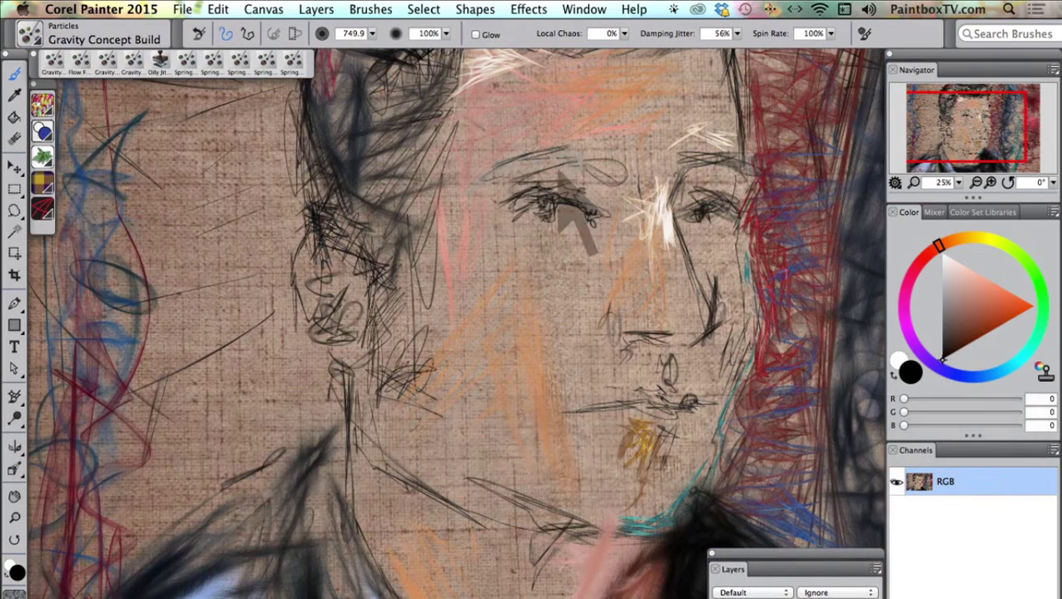
pyautogui.click(947, 356)
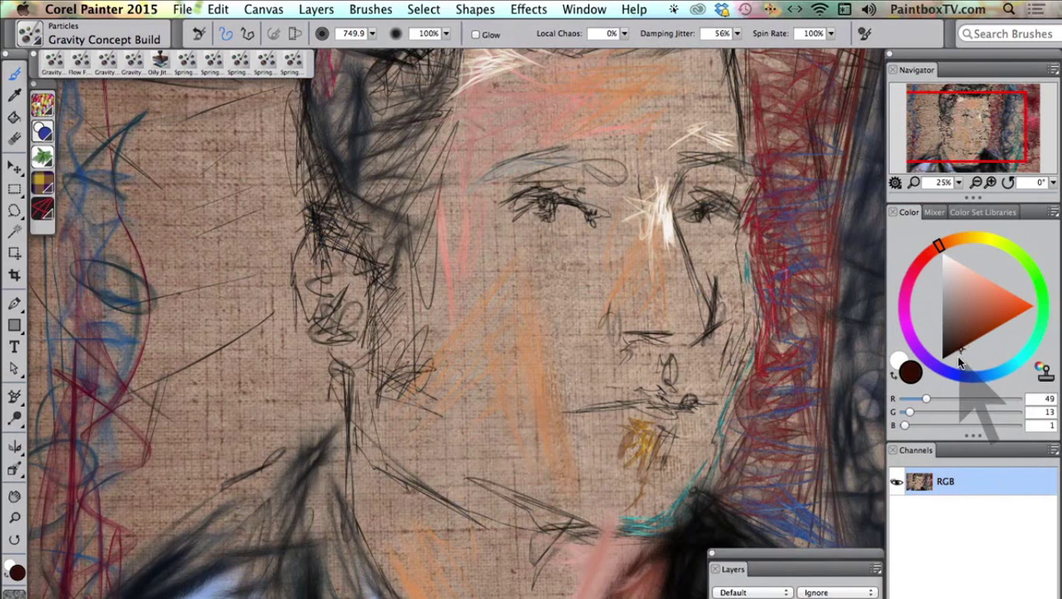
pyautogui.moveTo(556, 150); pyautogui.dragTo(556, 163)
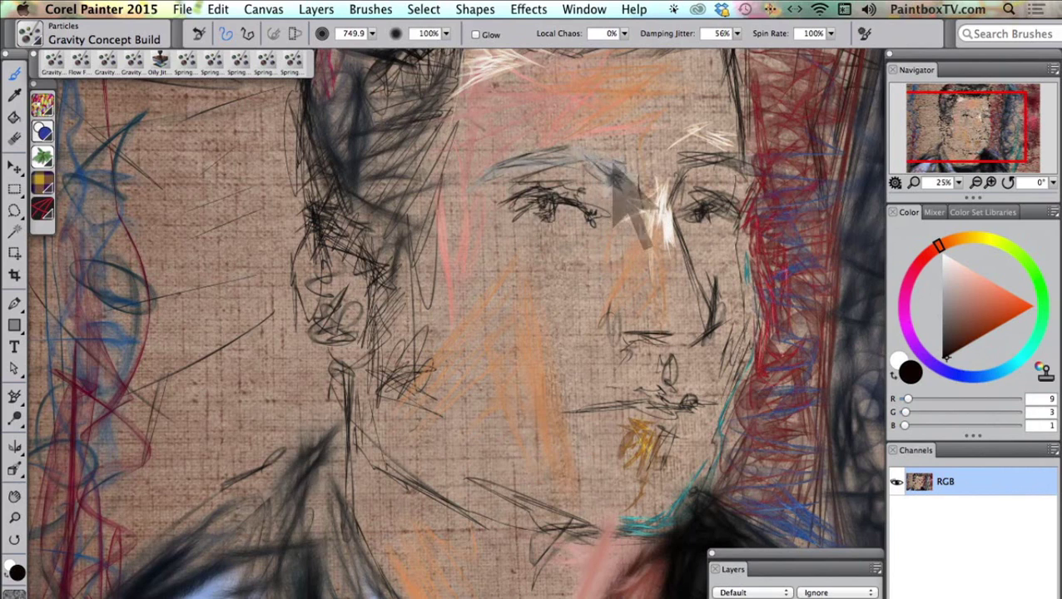
pyautogui.click(976, 340)
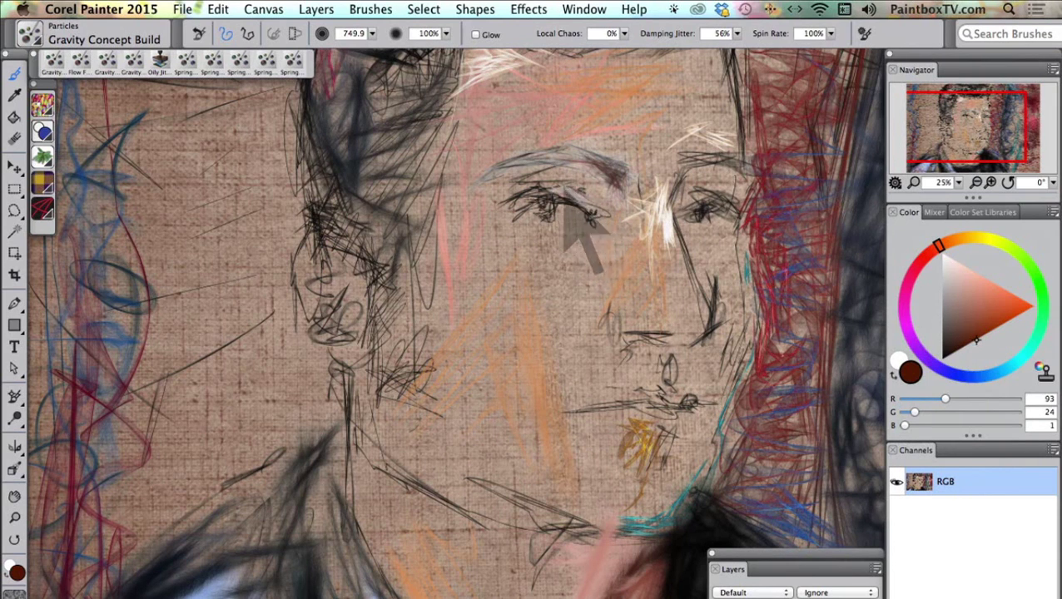
pyautogui.click(959, 351)
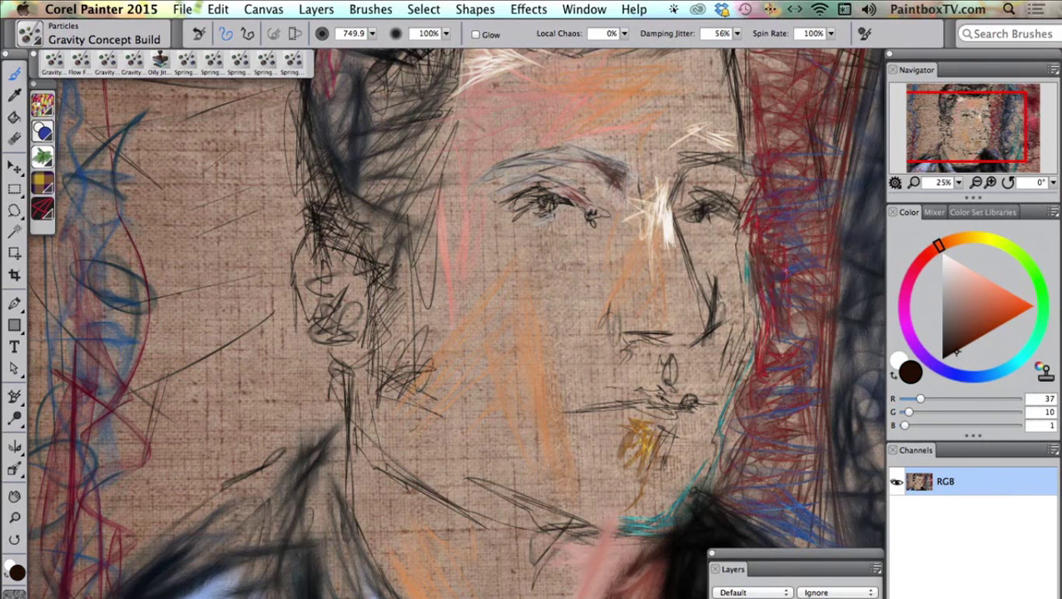
# - Paint the left iris cyan (RGB 90, 223, 255), its pupil near-black (2, 4, 4) and its highlight pale cyan (196, 244, 255)
pyautogui.click(1012, 367)
pyautogui.click(1002, 284)
pyautogui.click(1000, 287)
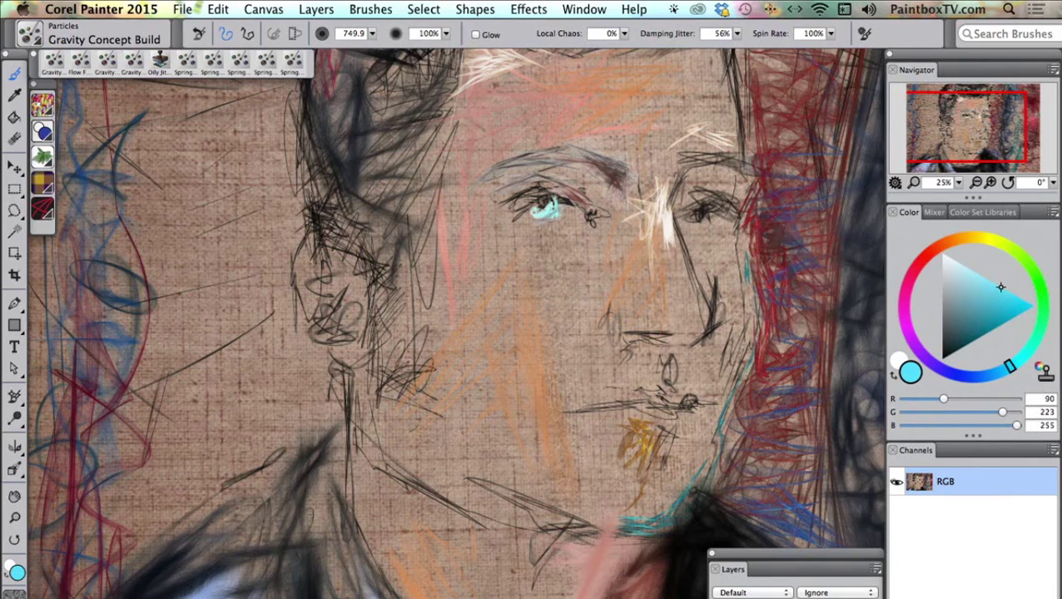
pyautogui.click(944, 359)
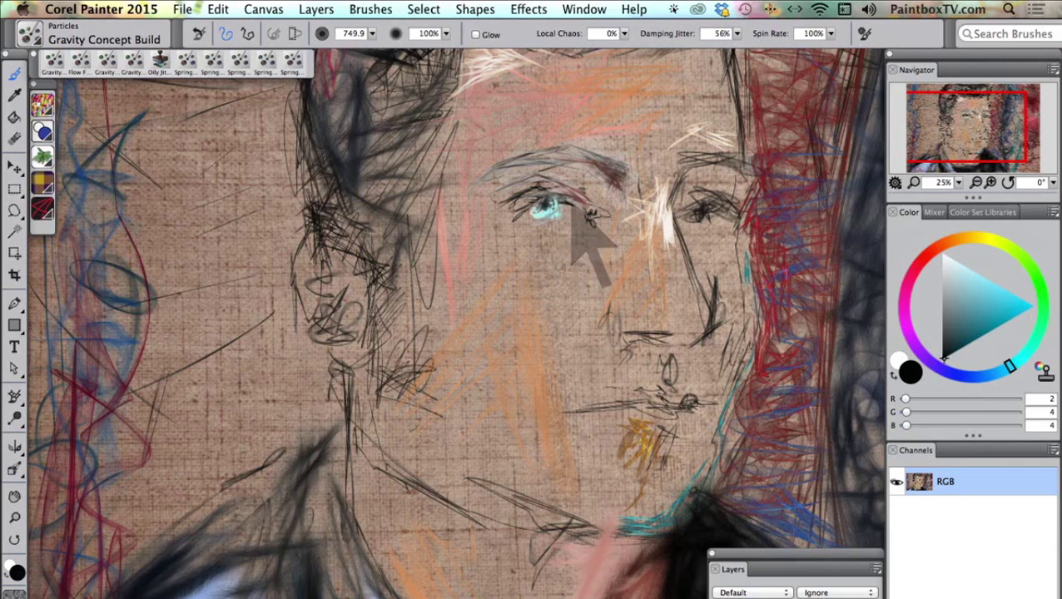
pyautogui.click(963, 265)
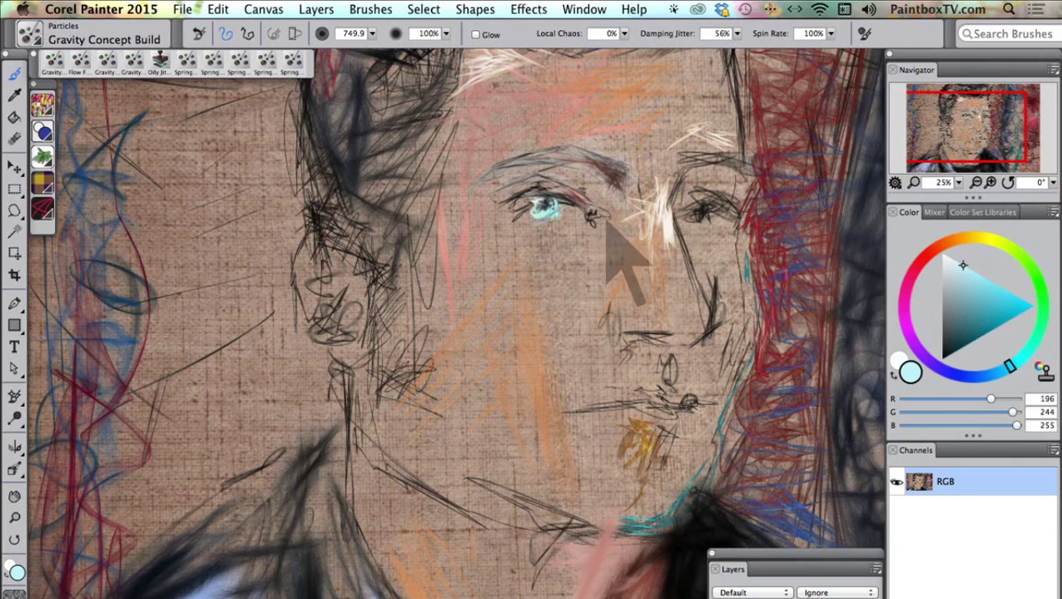
# - Paint cream highlights around the left eye and cheek, and pale pink (RGB 255, 178, 168) strokes over the nose and forehead
pyautogui.click(980, 337)
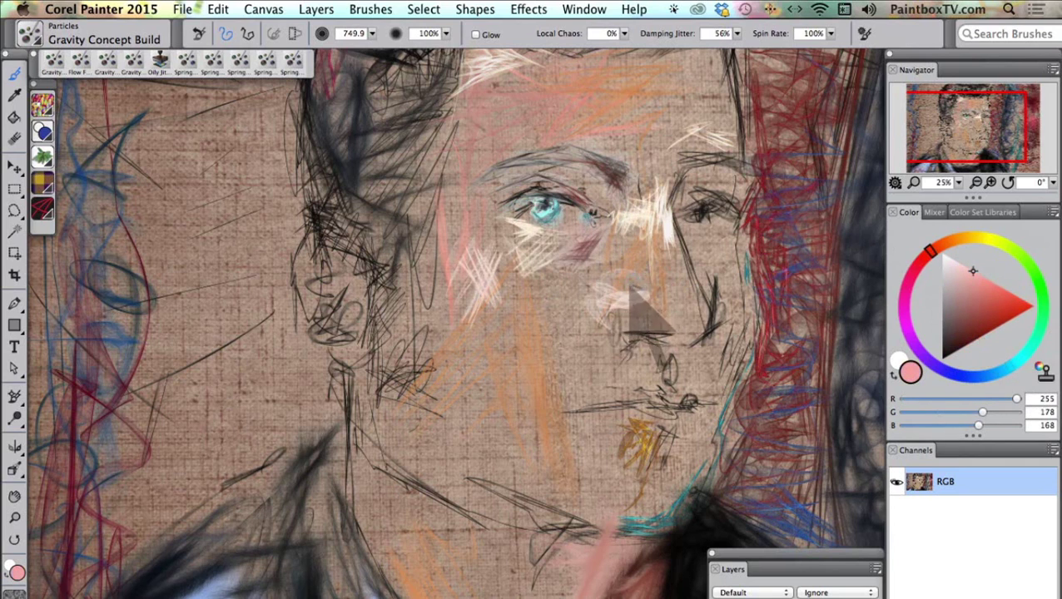
pyautogui.moveTo(627, 285); pyautogui.dragTo(660, 289)
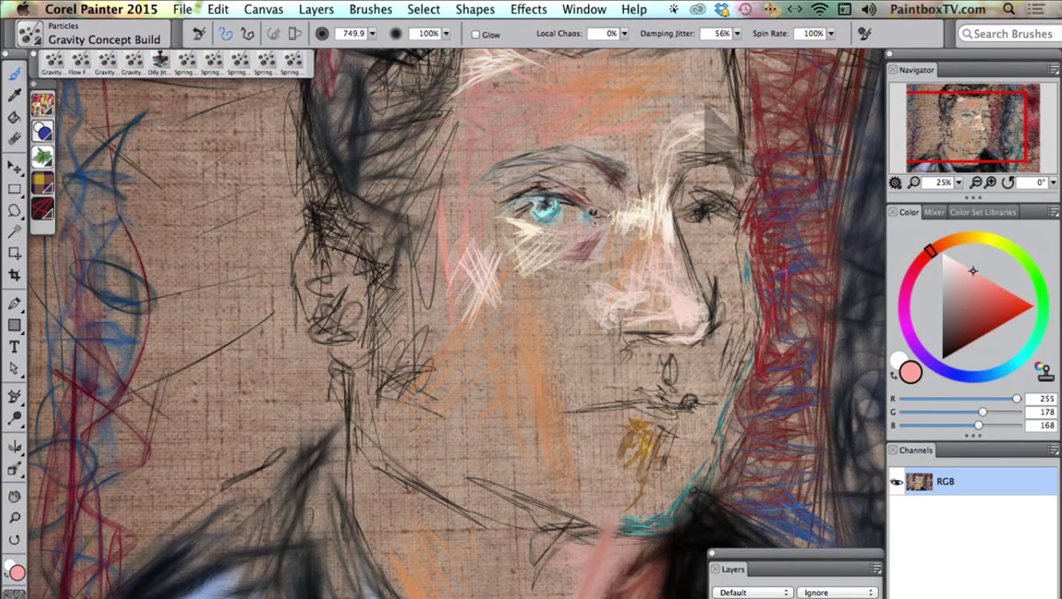
pyautogui.moveTo(700, 89); pyautogui.dragTo(681, 93)
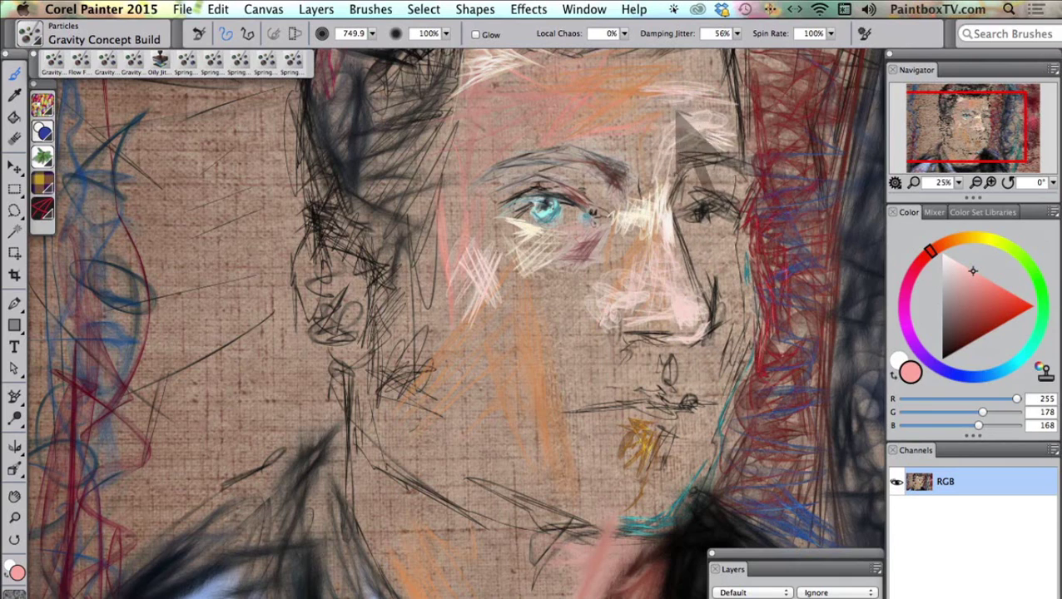
# - Shade the right eye with dark reds (RGB 136, 35, 22 and 93, 22, 13) and the lips with pink and crimson (116, 22, 38)
pyautogui.click(985, 328)
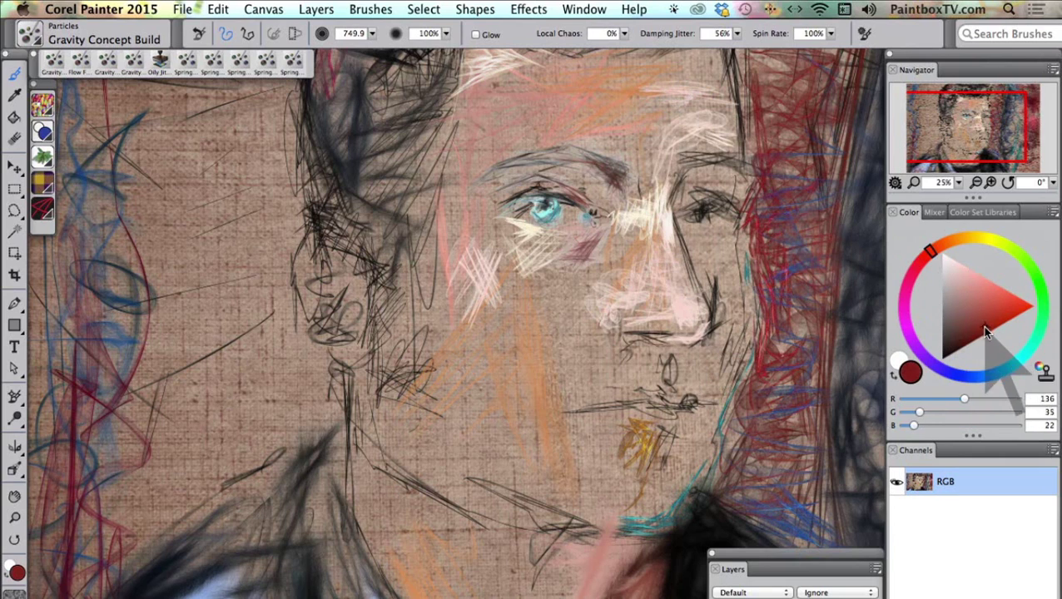
pyautogui.click(971, 337)
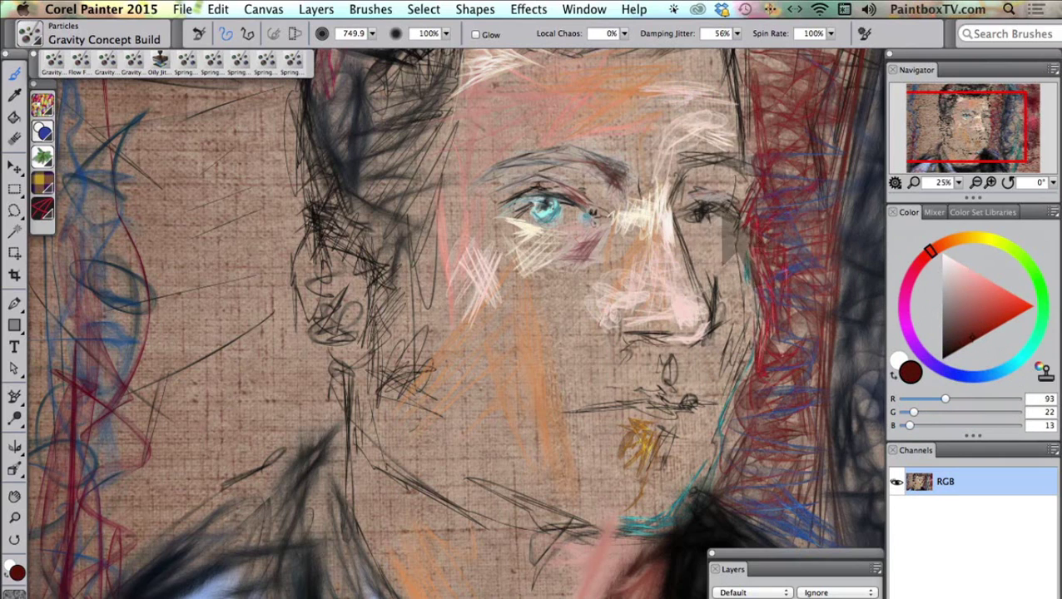
pyautogui.click(956, 351)
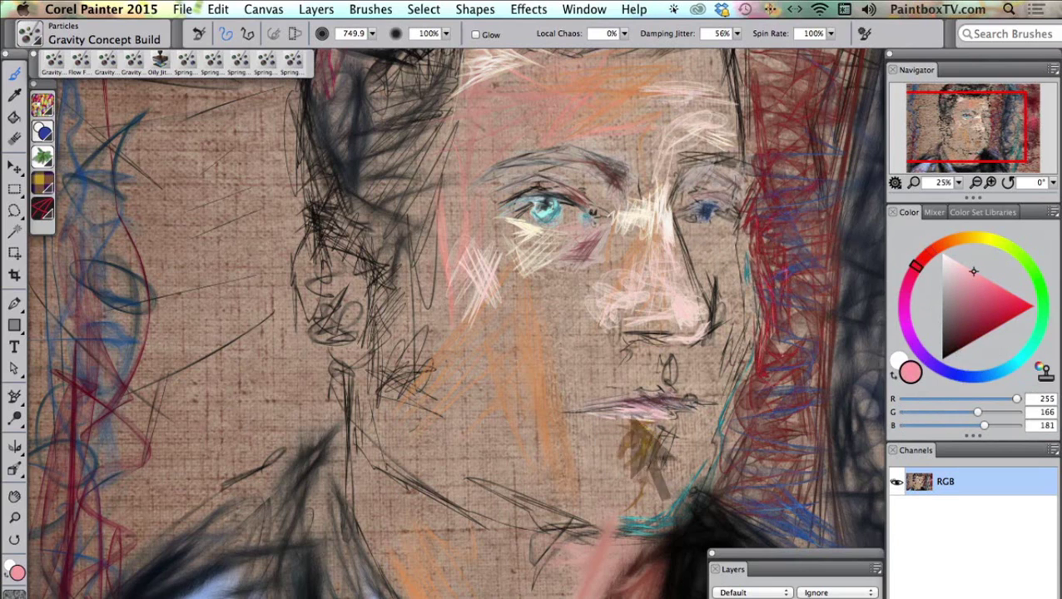
pyautogui.click(977, 330)
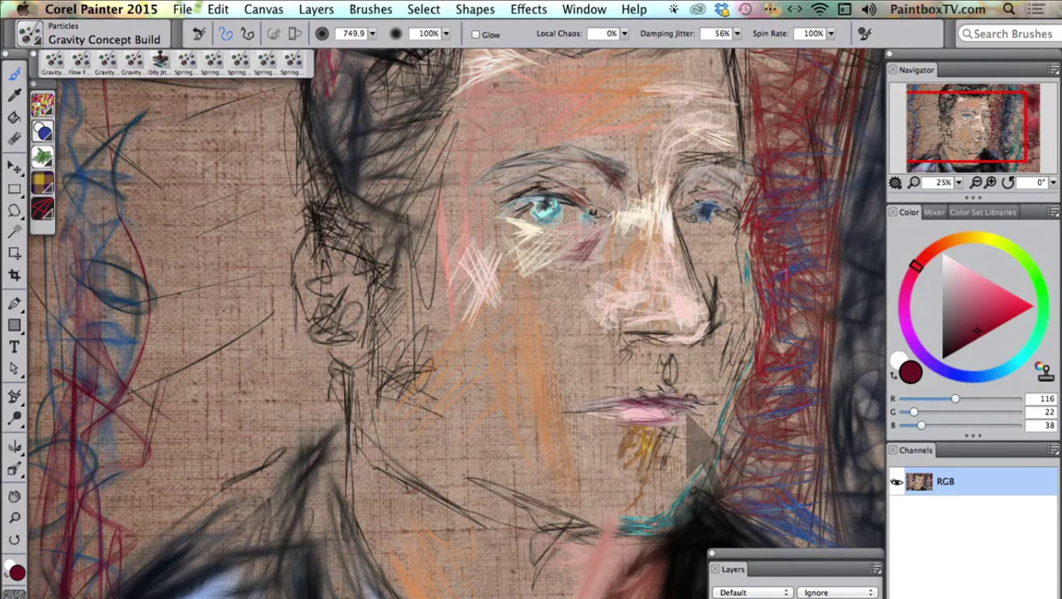
# - Shade the right side of the chin and jaw with dusty pink (RGB 214, 156, 166) and browns (94, 55, 32 and 34, 17, 8)
pyautogui.click(963, 285)
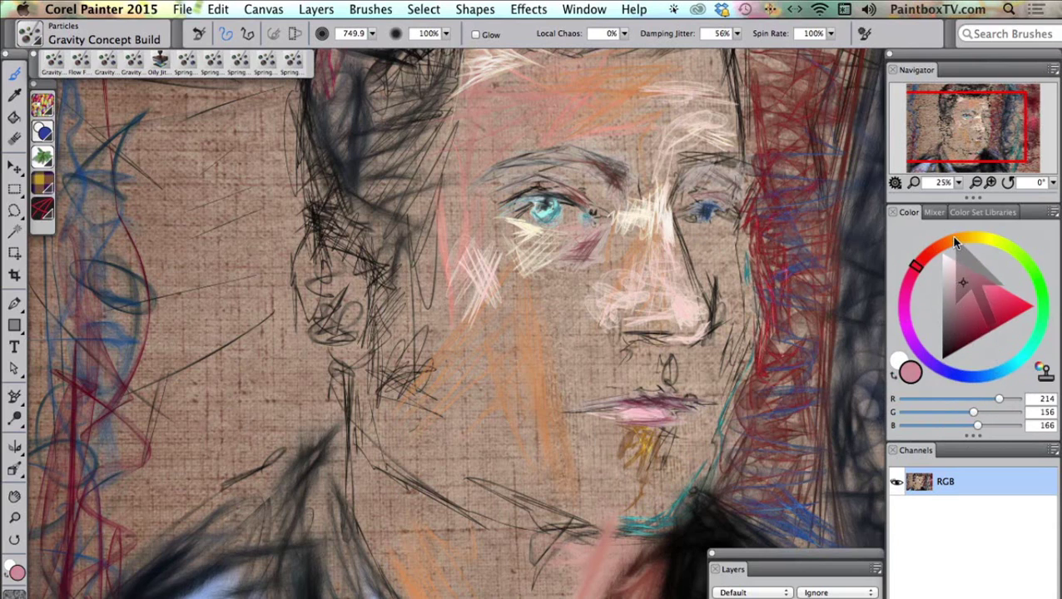
pyautogui.click(947, 241)
pyautogui.click(979, 329)
pyautogui.click(966, 333)
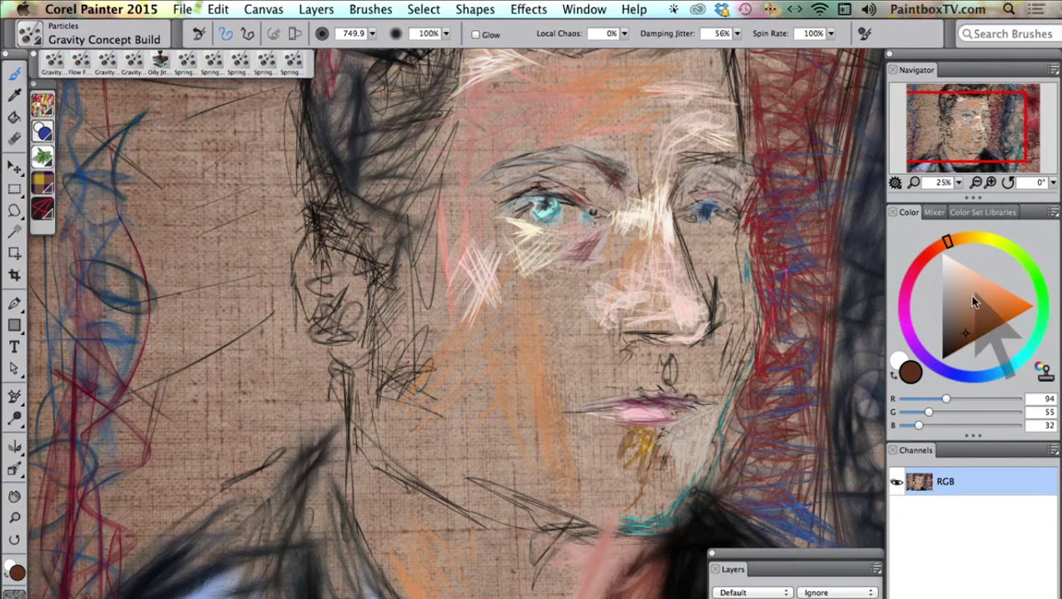
pyautogui.click(948, 351)
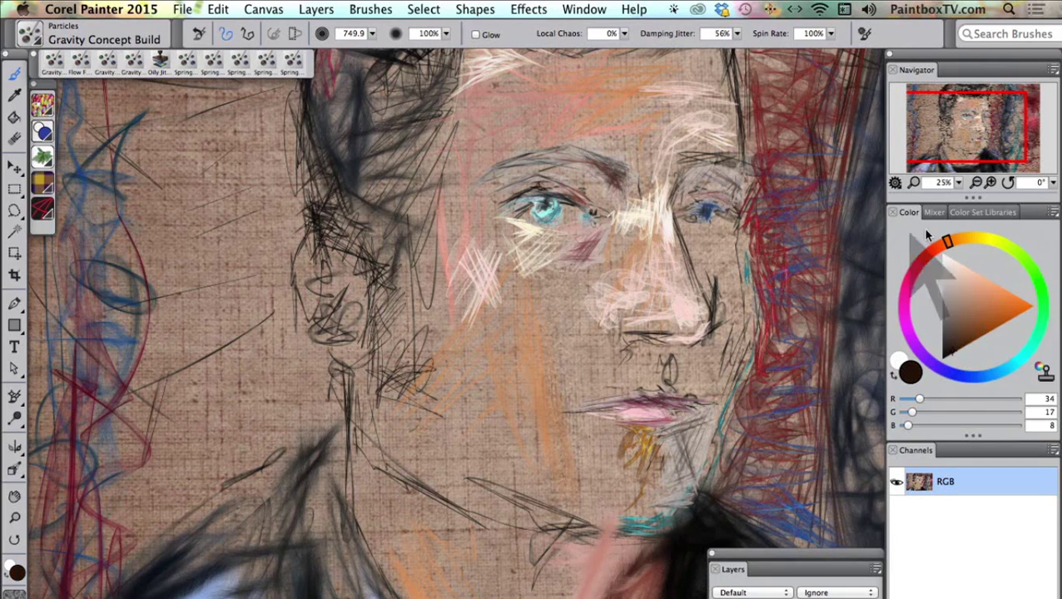
# - Pick a dark brown (RGB 64, 25, 2), switch to the Spring Concept Scribble brush and scribble over the left side hair and sideburn
pyautogui.click(965, 346)
pyautogui.click(29, 40)
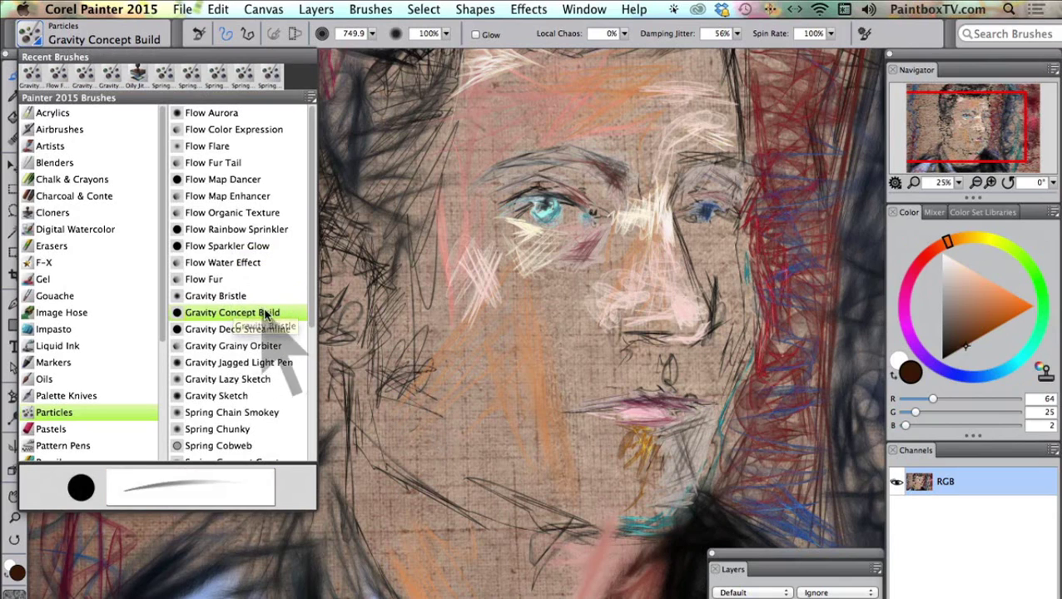
pyautogui.scroll(-3, 308, 370)
pyautogui.scroll(-4, 308, 370)
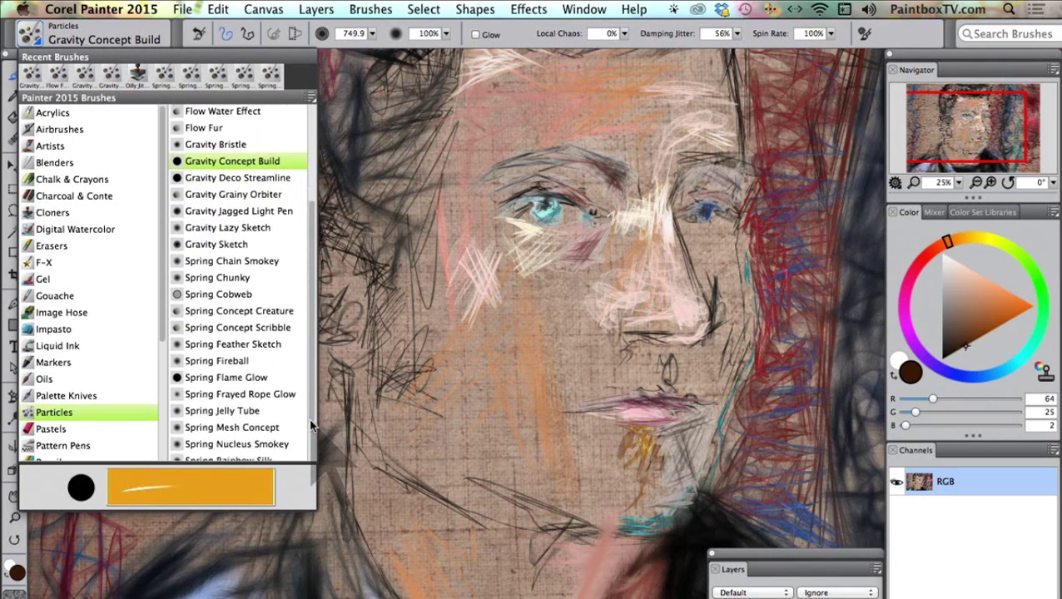
pyautogui.click(250, 287)
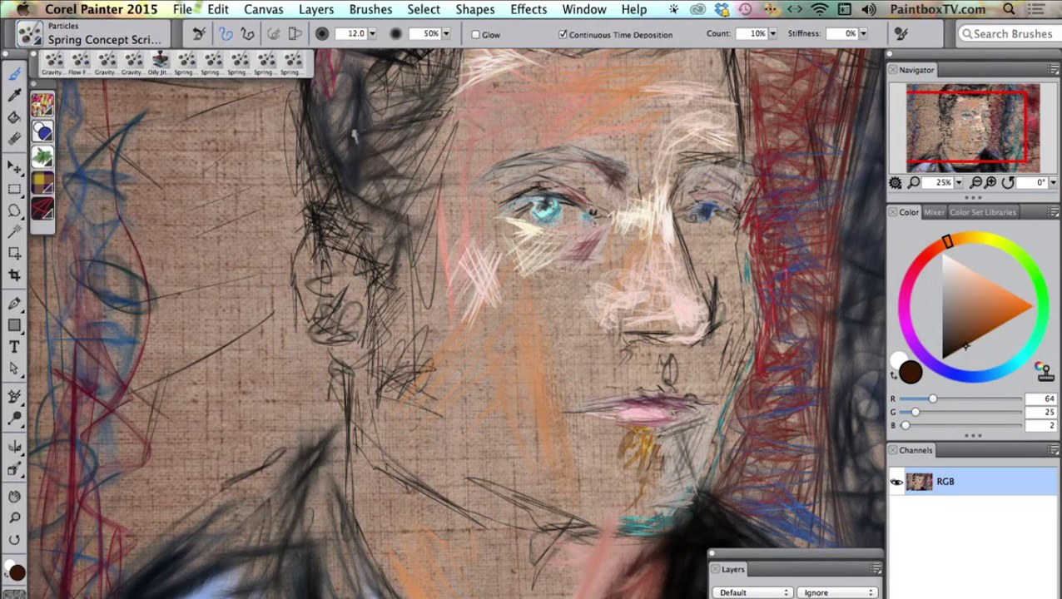
pyautogui.moveTo(354, 133)
pyautogui.mouseDown()
pyautogui.moveTo(374, 111)
pyautogui.moveTo(339, 121)
pyautogui.moveTo(353, 95)
pyautogui.moveTo(372, 107)
pyautogui.moveTo(365, 135)
pyautogui.moveTo(336, 121)
pyautogui.moveTo(339, 173)
pyautogui.moveTo(357, 197)
pyautogui.moveTo(324, 241)
pyautogui.moveTo(386, 333)
pyautogui.moveTo(419, 358)
pyautogui.moveTo(399, 225)
pyautogui.moveTo(392, 233)
pyautogui.moveTo(419, 199)
pyautogui.moveTo(420, 158)
pyautogui.moveTo(391, 358)
pyautogui.mouseUp()
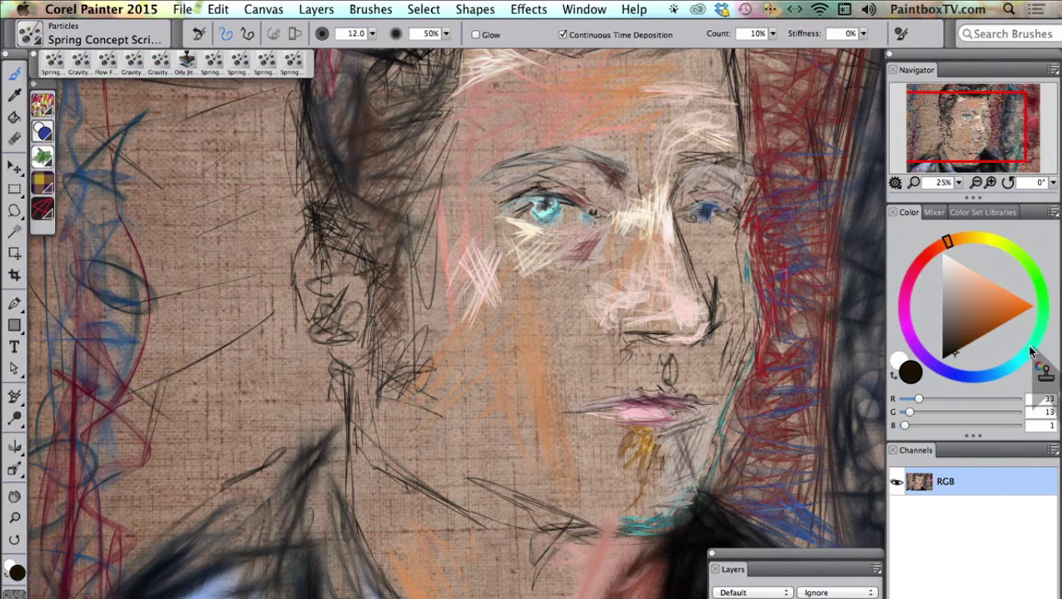
# - Pick a near-black teal (RGB 15, 28, 31) and scribble it over the hair and sideburn beside the ear
pyautogui.click(1007, 369)
pyautogui.click(947, 354)
pyautogui.moveTo(408, 416)
pyautogui.mouseDown()
pyautogui.moveTo(391, 358)
pyautogui.moveTo(408, 316)
pyautogui.moveTo(416, 374)
pyautogui.moveTo(371, 231)
pyautogui.mouseUp()
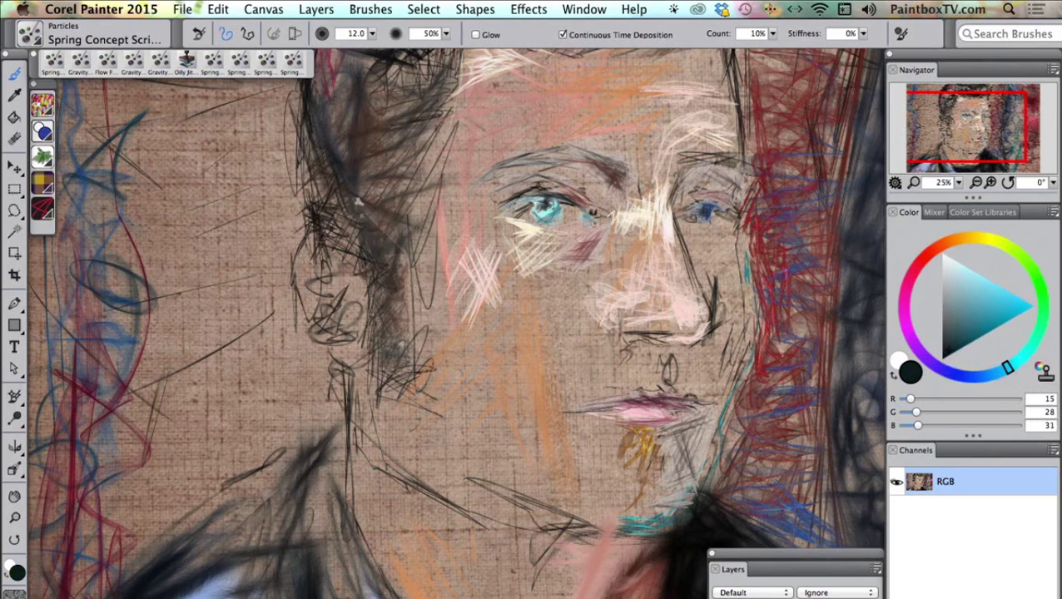
# - Fill the ear and earlobe with scribbled pale peach (RGB 255, 213, 168)
pyautogui.click(957, 239)
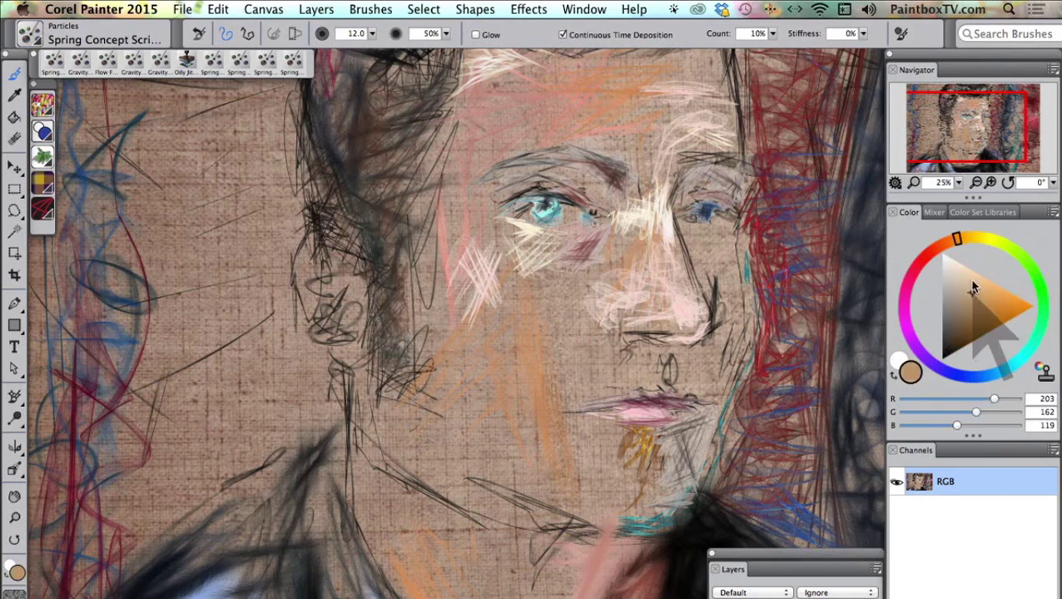
pyautogui.click(973, 271)
pyautogui.moveTo(303, 262)
pyautogui.mouseDown()
pyautogui.moveTo(321, 241)
pyautogui.moveTo(320, 220)
pyautogui.moveTo(350, 308)
pyautogui.moveTo(358, 250)
pyautogui.moveTo(328, 323)
pyautogui.moveTo(345, 350)
pyautogui.moveTo(335, 346)
pyautogui.moveTo(355, 325)
pyautogui.mouseUp()
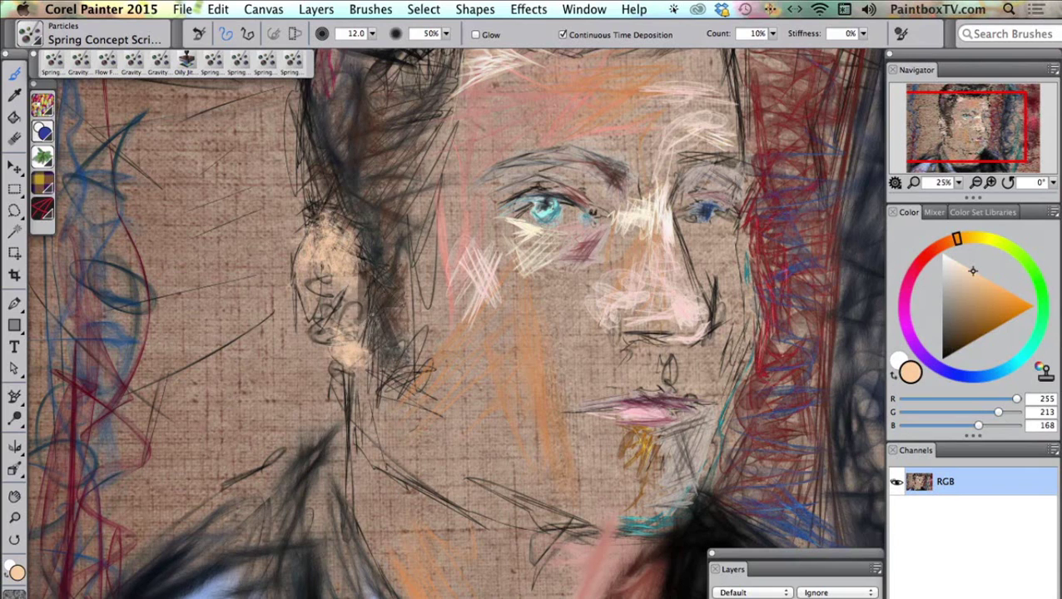
pyautogui.moveTo(345, 266); pyautogui.dragTo(347, 268)
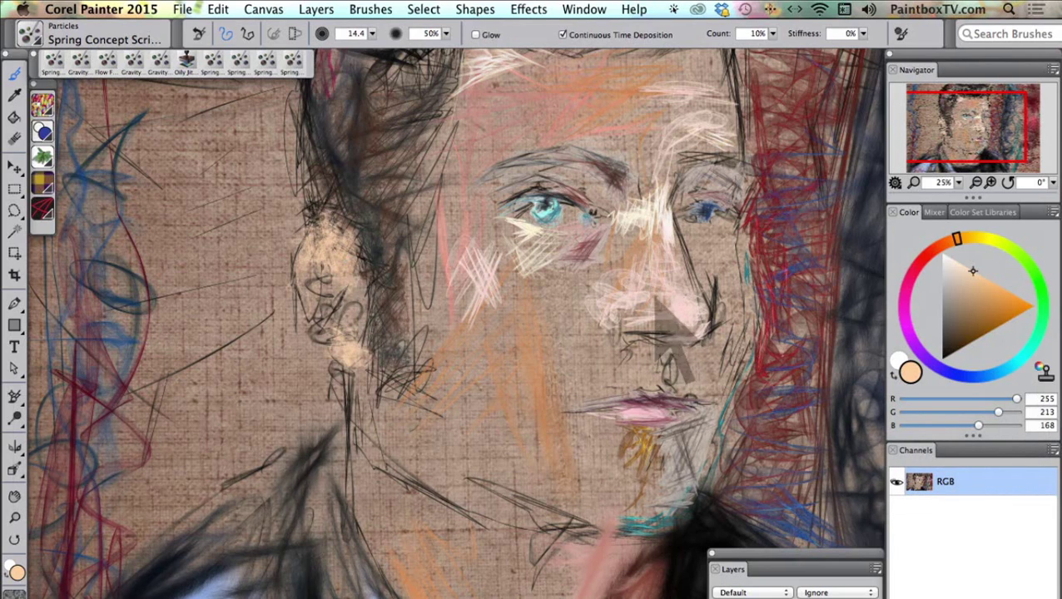
# - Shade the inner folds of the ear with dark maroon (RGB 52, 6, 8), using a brush size of 4
pyautogui.click(962, 337)
pyautogui.moveTo(955, 255); pyautogui.dragTo(917, 255)
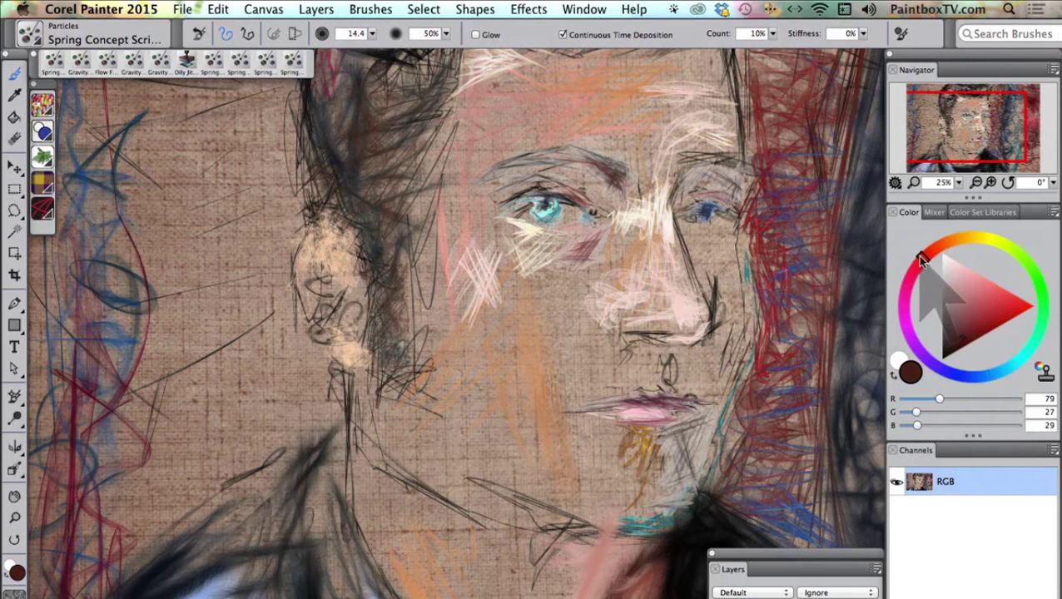
pyautogui.click(959, 348)
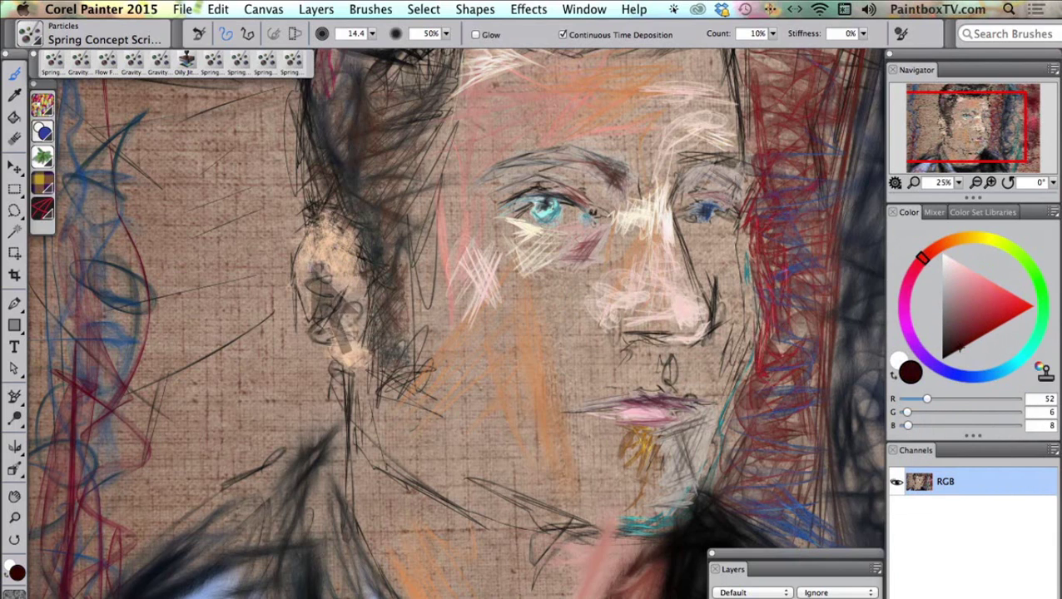
pyautogui.moveTo(335, 342); pyautogui.dragTo(314, 254)
pyautogui.moveTo(334, 341); pyautogui.dragTo(333, 266)
pyautogui.keyDown('alt'); pyautogui.keyDown('super'); pyautogui.click(323, 274); pyautogui.keyUp('super'); pyautogui.keyUp('alt')
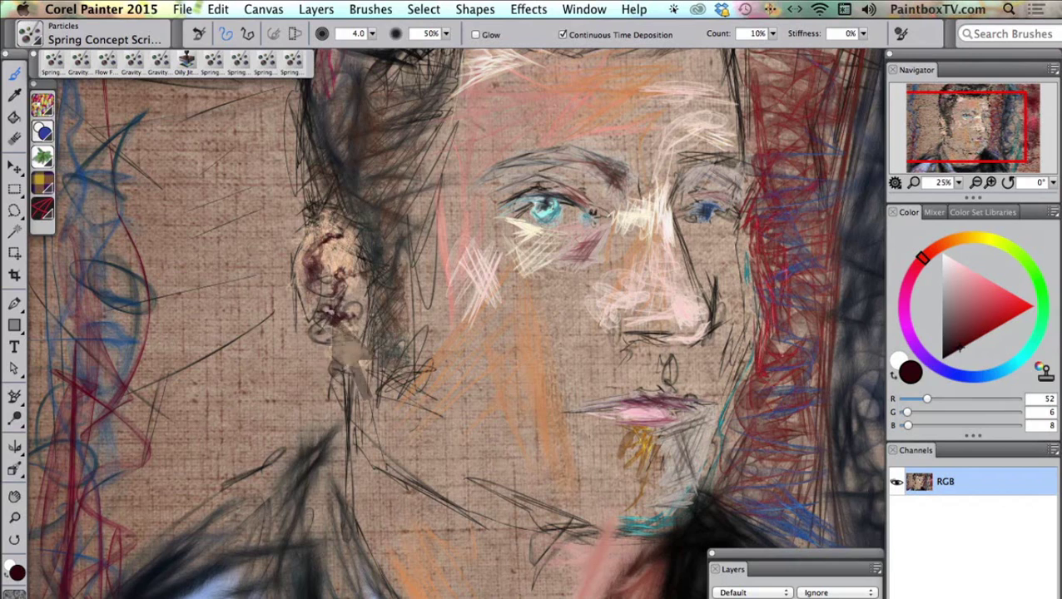
pyautogui.moveTo(358, 331)
pyautogui.mouseDown()
pyautogui.moveTo(341, 299)
pyautogui.moveTo(351, 314)
pyautogui.mouseUp()
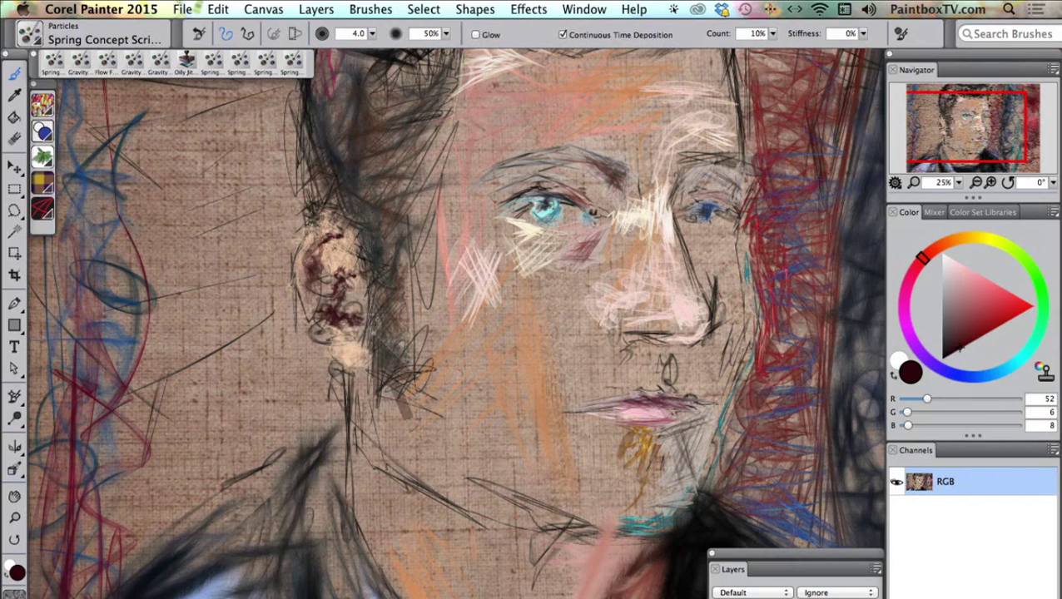
pyautogui.moveTo(399, 408)
pyautogui.mouseDown()
pyautogui.moveTo(351, 345)
pyautogui.moveTo(354, 283)
pyautogui.moveTo(335, 254)
pyautogui.mouseUp()
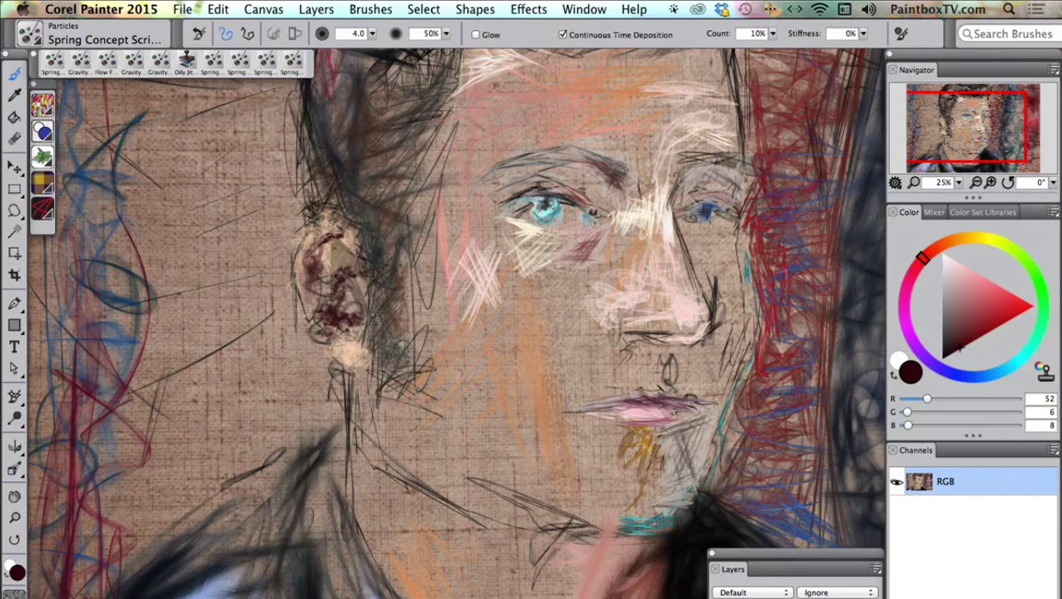
pyautogui.moveTo(358, 332); pyautogui.dragTo(387, 375)
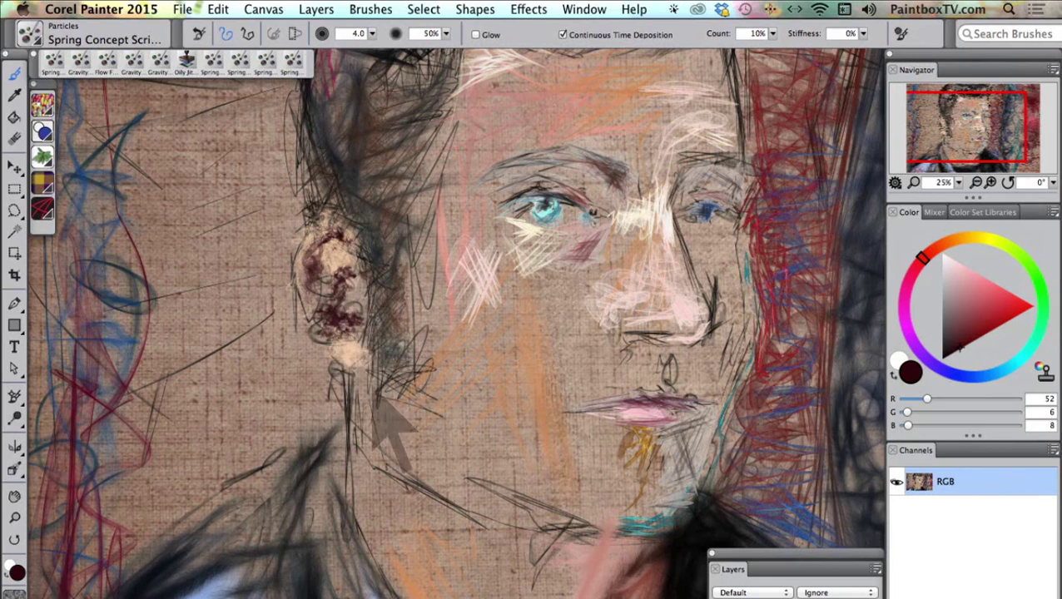
# - Deepen the sideburn in front of the ear with dark navy (RGB 20, 29, 42) strokes
pyautogui.click(983, 375)
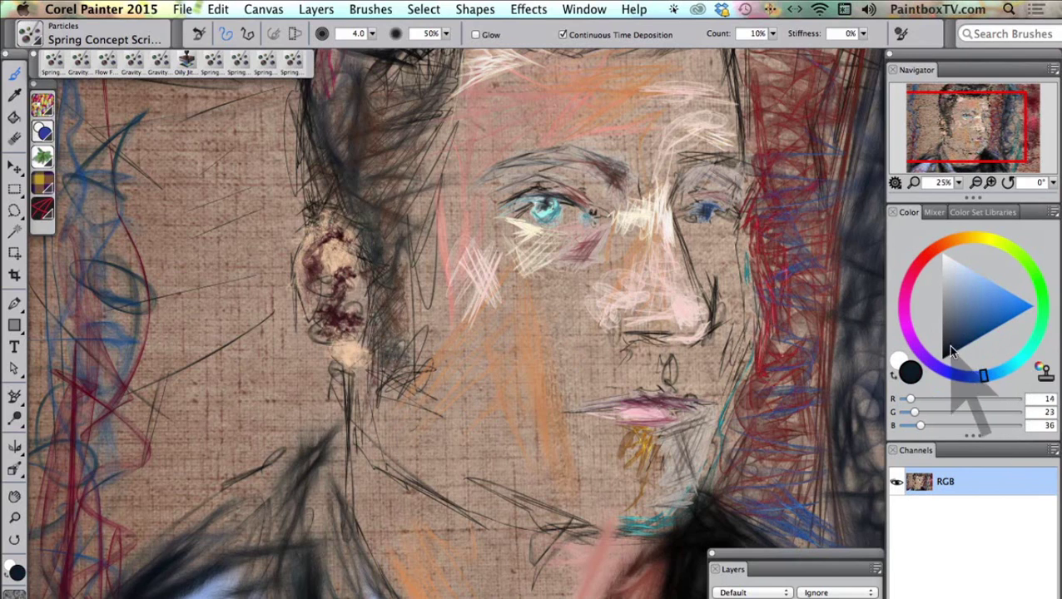
pyautogui.click(950, 348)
pyautogui.moveTo(391, 416)
pyautogui.mouseDown()
pyautogui.moveTo(424, 391)
pyautogui.moveTo(433, 358)
pyautogui.moveTo(412, 317)
pyautogui.moveTo(404, 248)
pyautogui.mouseUp()
# - Shade the groove under the nose, the right cheek and the jaw with grey-brown (RGB 90, 73, 68) and brown (81, 47, 37)
pyautogui.press('super+equal')
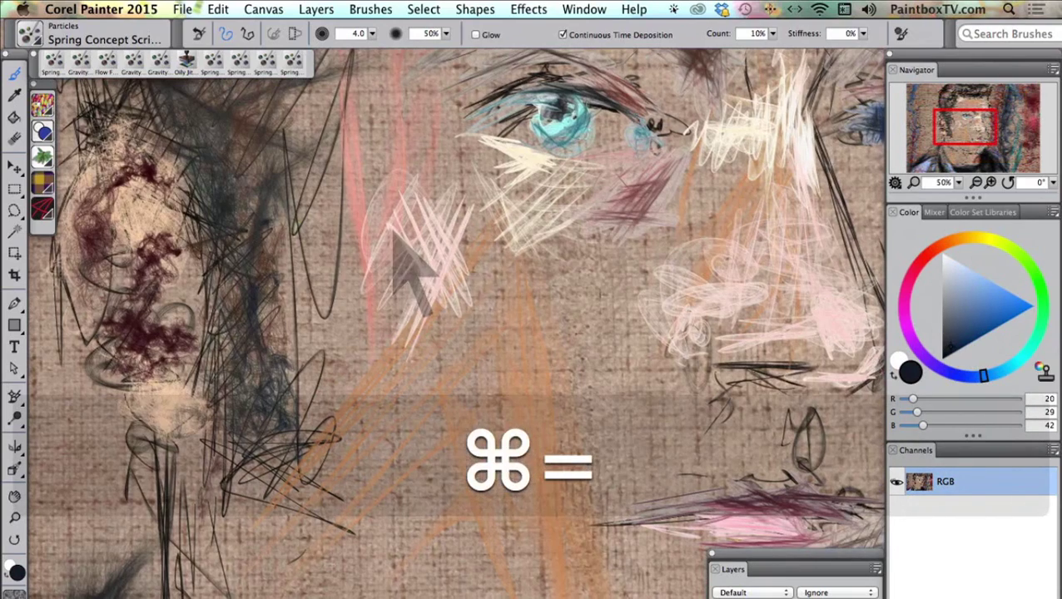
pyautogui.press('space')
pyautogui.moveTo(666, 201); pyautogui.dragTo(487, 161)
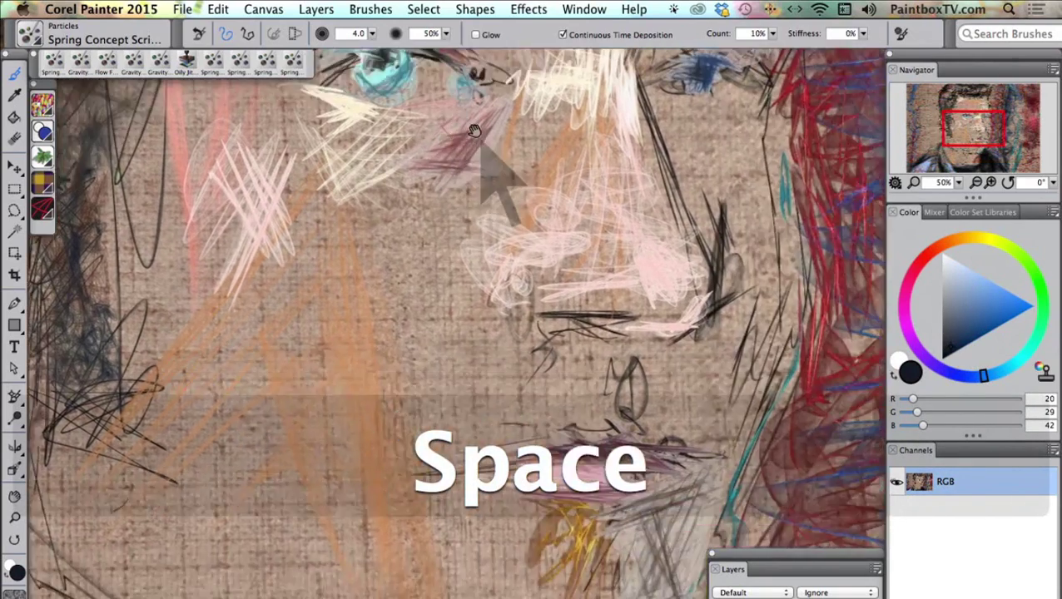
pyautogui.moveTo(540, 304); pyautogui.dragTo(453, 164)
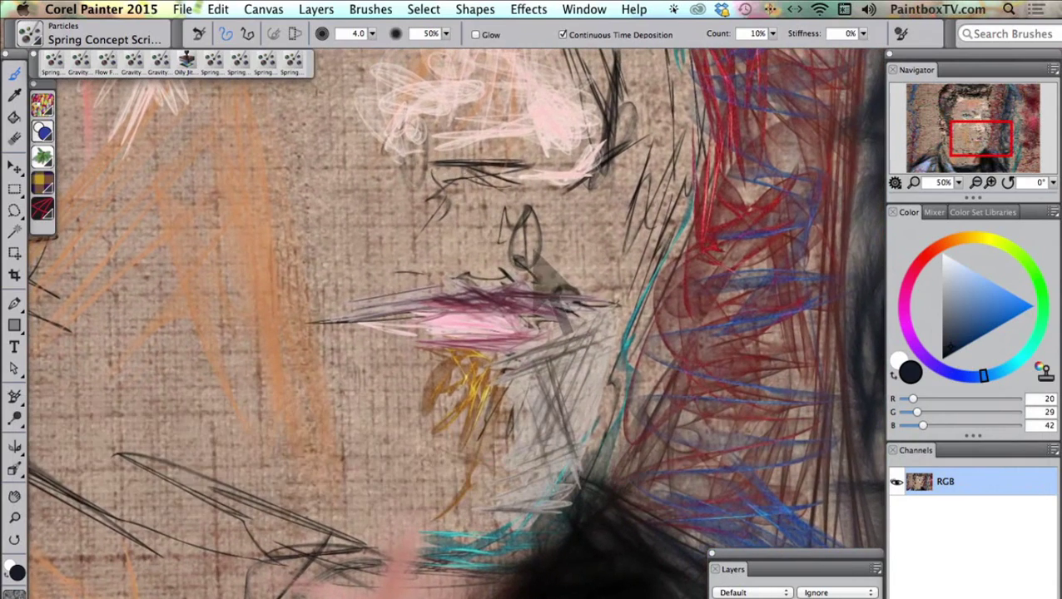
pyautogui.click(953, 321)
pyautogui.moveTo(964, 240); pyautogui.dragTo(939, 250)
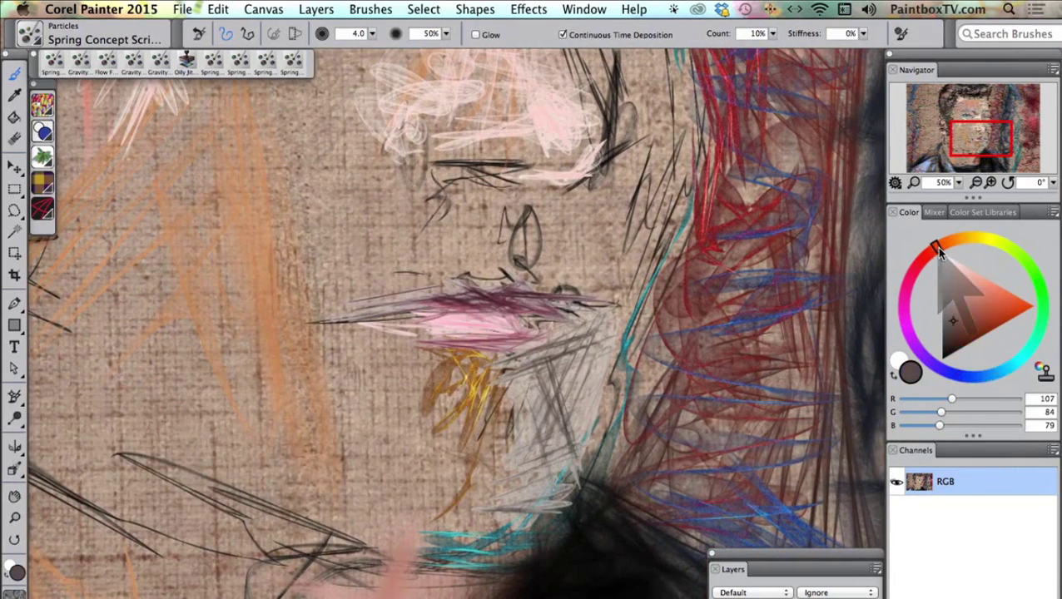
pyautogui.click(951, 326)
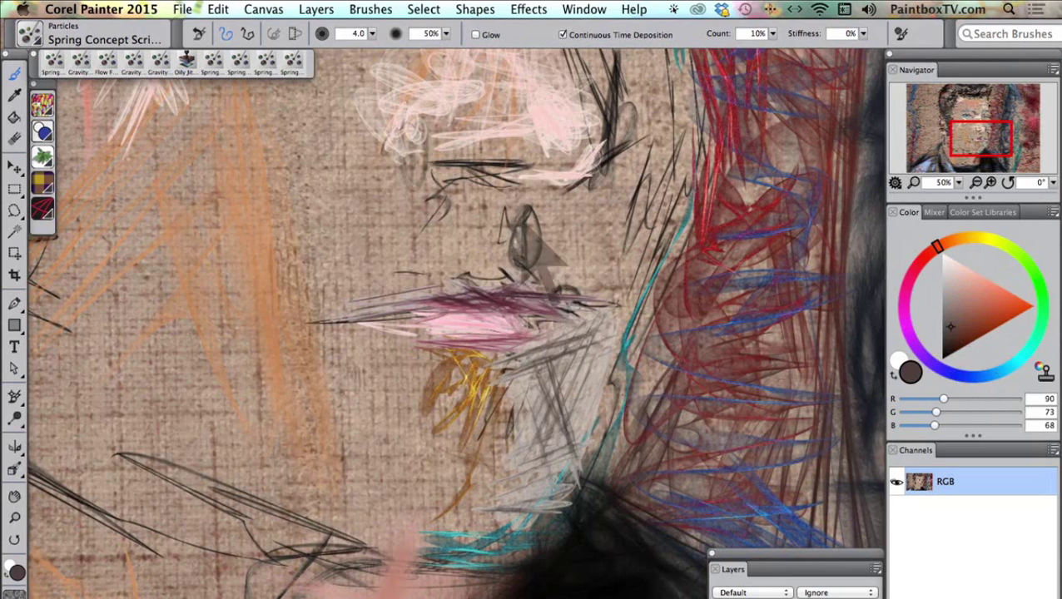
pyautogui.moveTo(541, 291)
pyautogui.mouseDown()
pyautogui.moveTo(554, 321)
pyautogui.moveTo(526, 248)
pyautogui.moveTo(570, 237)
pyautogui.moveTo(573, 218)
pyautogui.moveTo(596, 257)
pyautogui.moveTo(575, 275)
pyautogui.moveTo(588, 285)
pyautogui.moveTo(596, 264)
pyautogui.mouseUp()
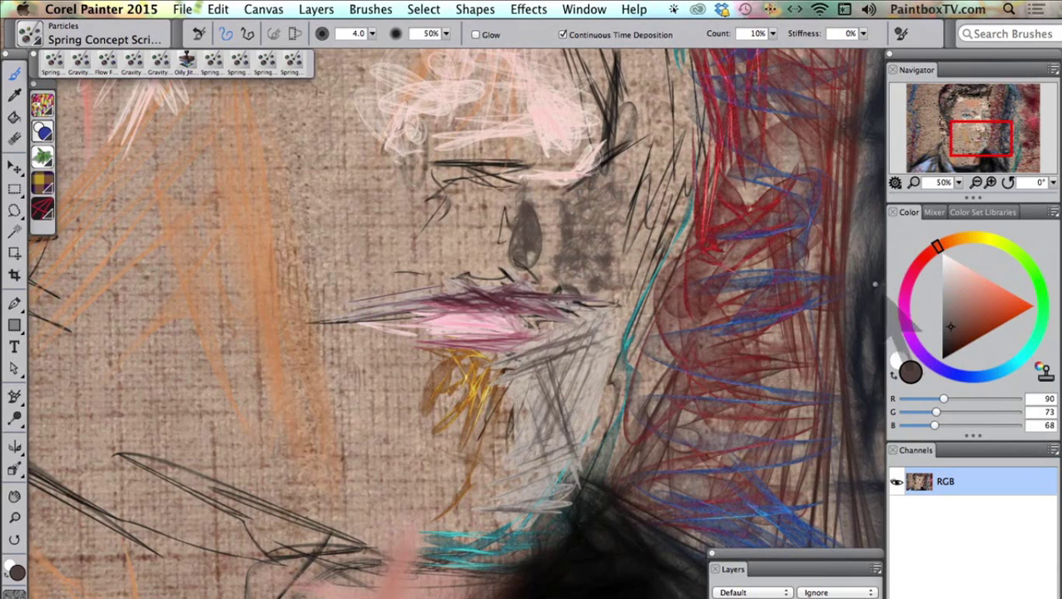
pyautogui.click(959, 334)
pyautogui.moveTo(616, 274)
pyautogui.mouseDown()
pyautogui.moveTo(637, 250)
pyautogui.moveTo(620, 267)
pyautogui.moveTo(600, 216)
pyautogui.moveTo(666, 250)
pyautogui.moveTo(632, 287)
pyautogui.moveTo(666, 274)
pyautogui.moveTo(666, 292)
pyautogui.moveTo(666, 104)
pyautogui.moveTo(645, 75)
pyautogui.moveTo(637, 108)
pyautogui.moveTo(675, 121)
pyautogui.moveTo(662, 200)
pyautogui.moveTo(682, 216)
pyautogui.moveTo(683, 275)
pyautogui.moveTo(658, 316)
pyautogui.moveTo(616, 342)
pyautogui.moveTo(597, 328)
pyautogui.moveTo(572, 376)
pyautogui.moveTo(580, 363)
pyautogui.moveTo(591, 375)
pyautogui.moveTo(569, 349)
pyautogui.moveTo(591, 366)
pyautogui.moveTo(558, 366)
pyautogui.moveTo(603, 385)
pyautogui.moveTo(575, 416)
pyautogui.moveTo(620, 400)
pyautogui.moveTo(624, 370)
pyautogui.moveTo(556, 475)
pyautogui.moveTo(532, 497)
pyautogui.mouseUp()
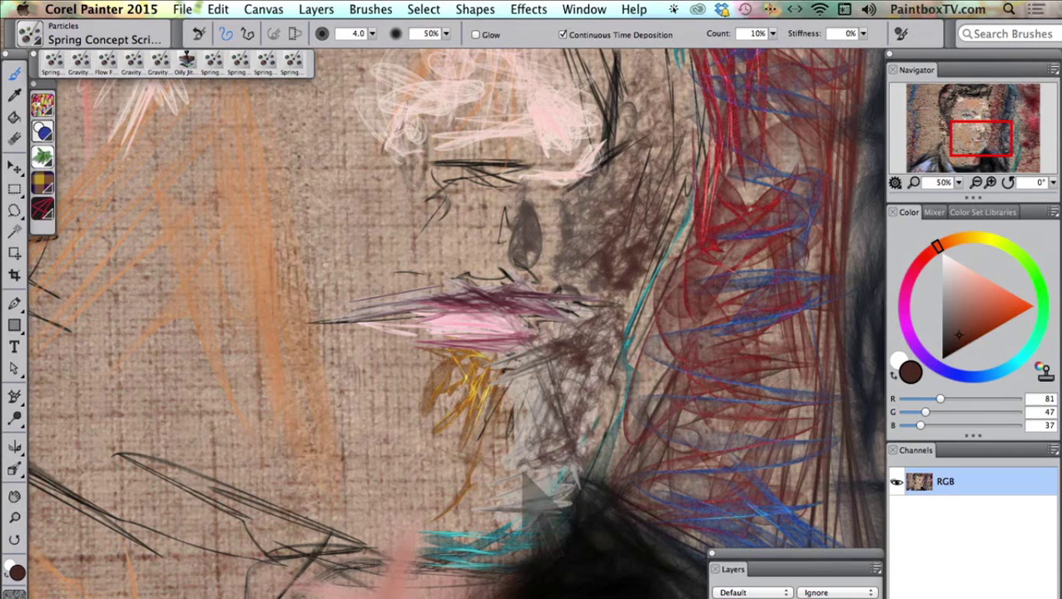
# - Highlight the right edge of the jaw with pale cyan (RGB 160, 255, 255)
pyautogui.click(1023, 357)
pyautogui.moveTo(972, 292); pyautogui.dragTo(976, 272)
pyautogui.moveTo(613, 383)
pyautogui.mouseDown()
pyautogui.moveTo(606, 425)
pyautogui.moveTo(678, 236)
pyautogui.moveTo(697, 117)
pyautogui.moveTo(629, 466)
pyautogui.moveTo(711, 283)
pyautogui.mouseUp()
# - Darken both eyebrows and shade around the eyes with very dark reddish browns (RGB 36, 7, 2 and 45, 8, 1)
pyautogui.press('super+minus')
pyautogui.press('super+minus')
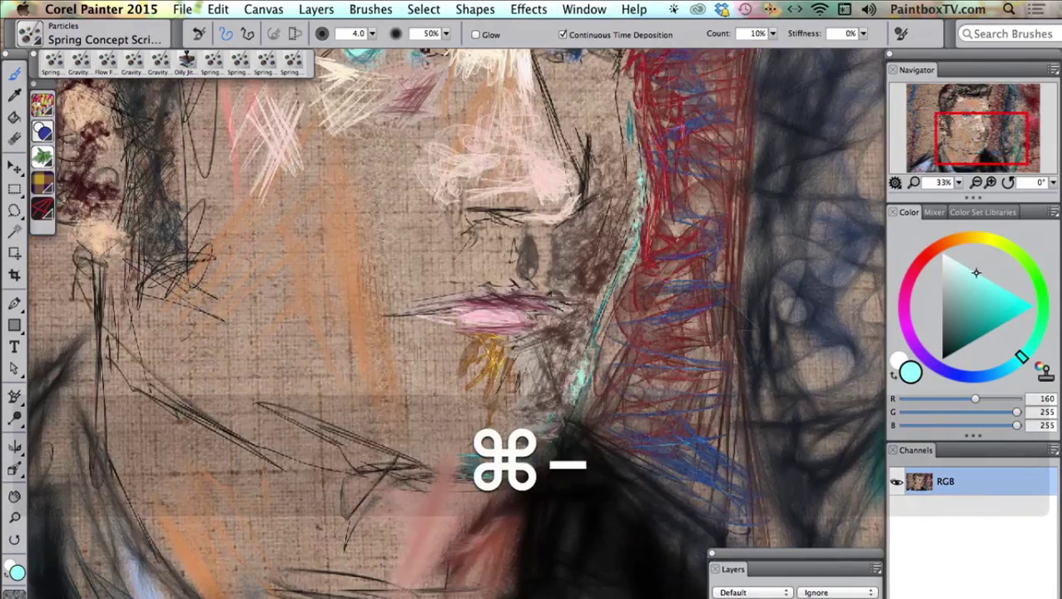
pyautogui.press('space')
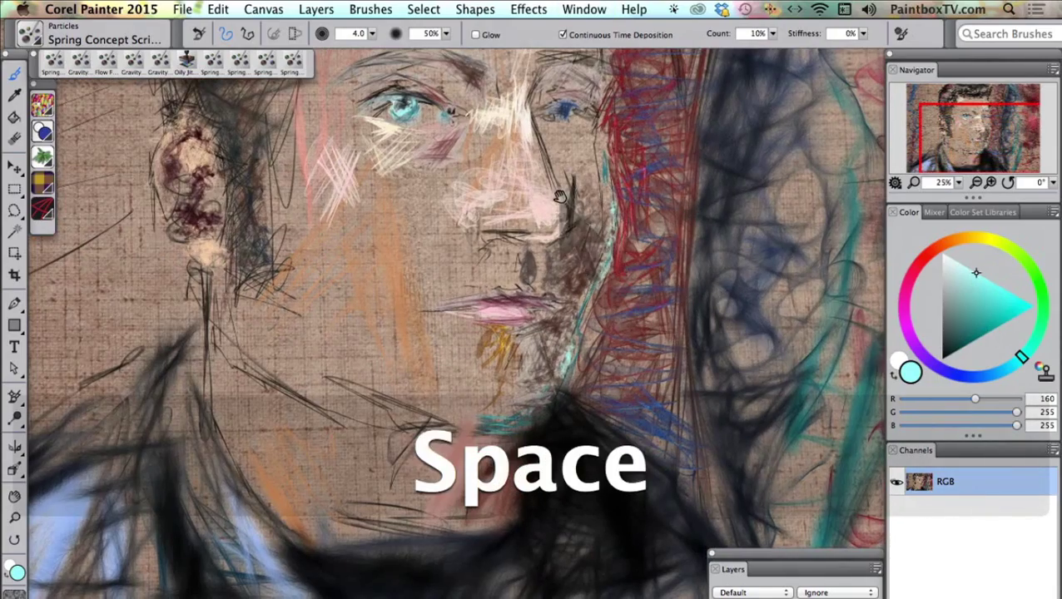
pyautogui.moveTo(583, 183); pyautogui.dragTo(601, 297)
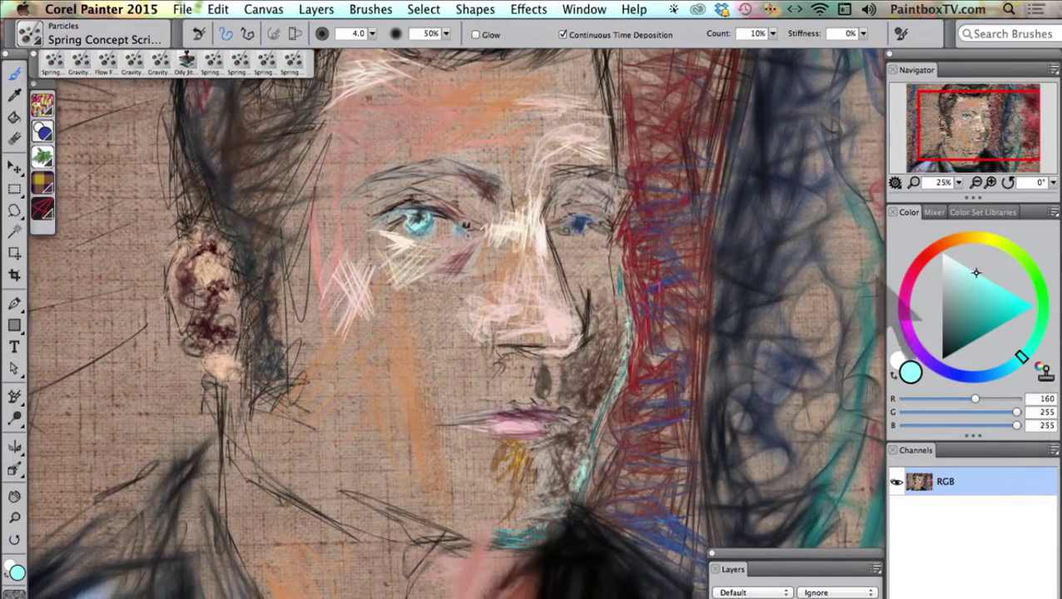
pyautogui.click(956, 348)
pyautogui.click(933, 248)
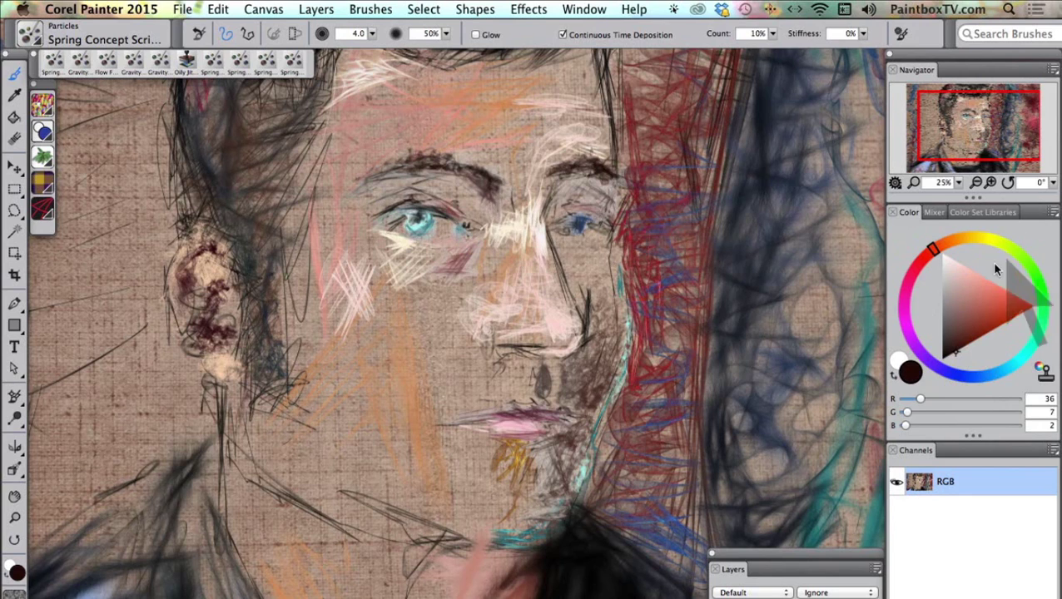
pyautogui.click(977, 322)
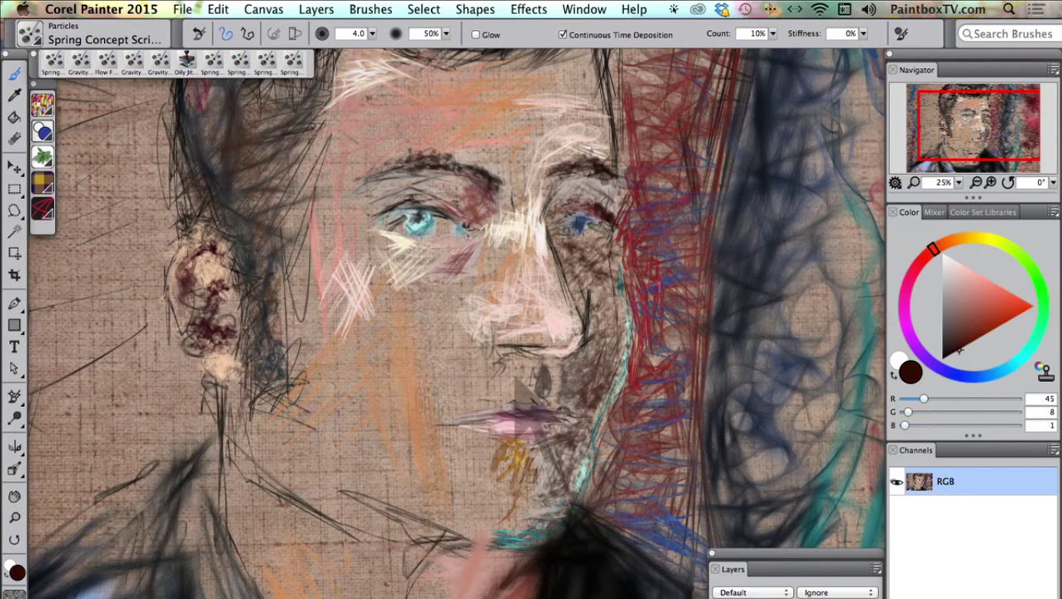
# - Enlarge the brush to 170.1 and cover the cheek, forehead and neck with dusty pink (RGB 213, 152, 141), brown (111, 50, 39) and coral (255, 108, 80)
pyautogui.keyDown('alt'); pyautogui.keyDown('super'); pyautogui.moveTo(404, 371); pyautogui.dragTo(425, 396); pyautogui.keyUp('super'); pyautogui.keyUp('alt')
pyautogui.click(967, 286)
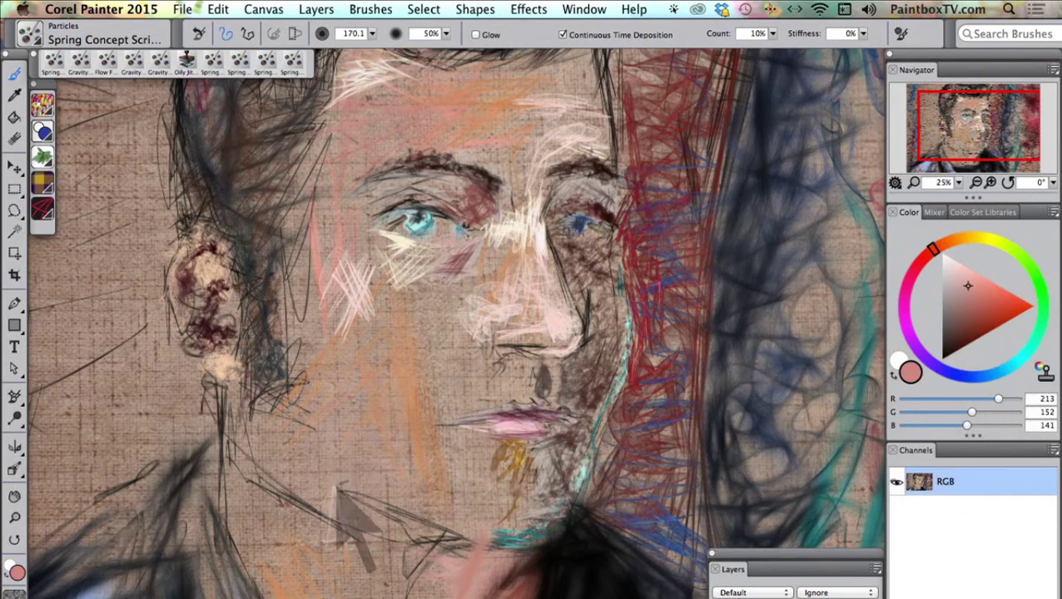
pyautogui.click(968, 312)
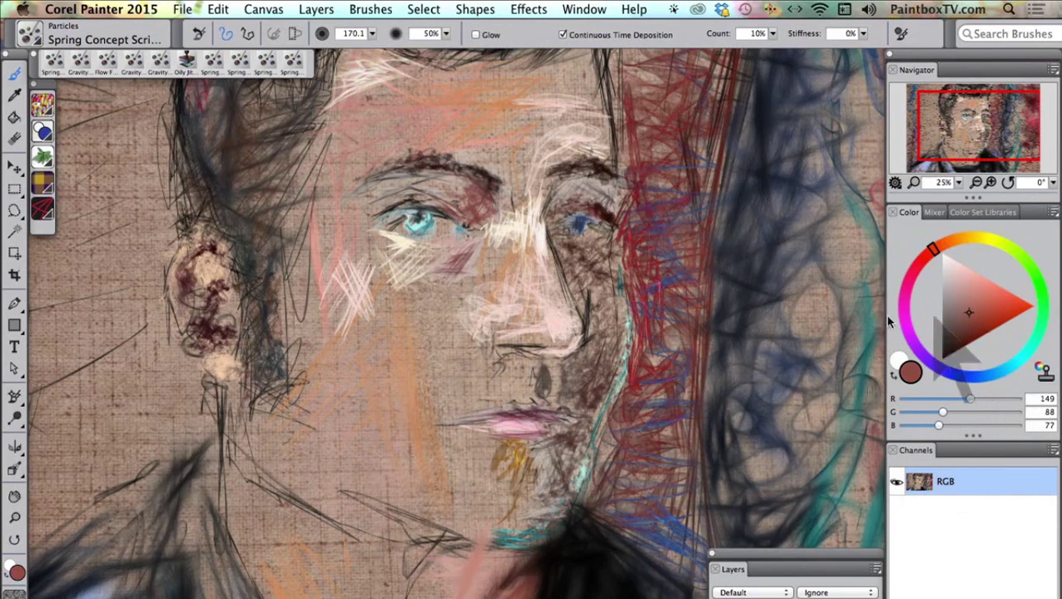
pyautogui.click(968, 327)
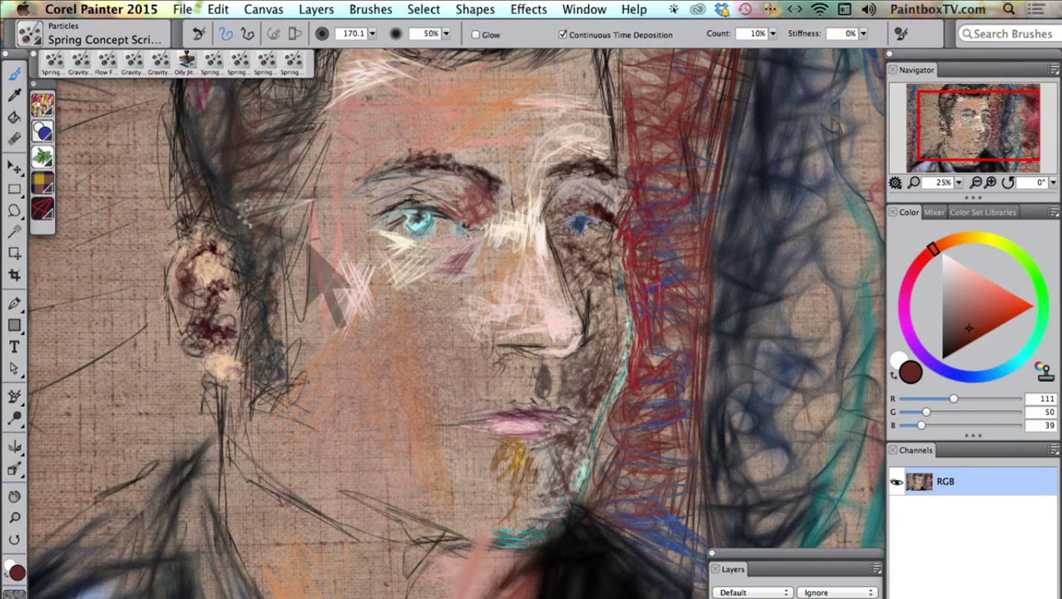
pyautogui.click(1005, 289)
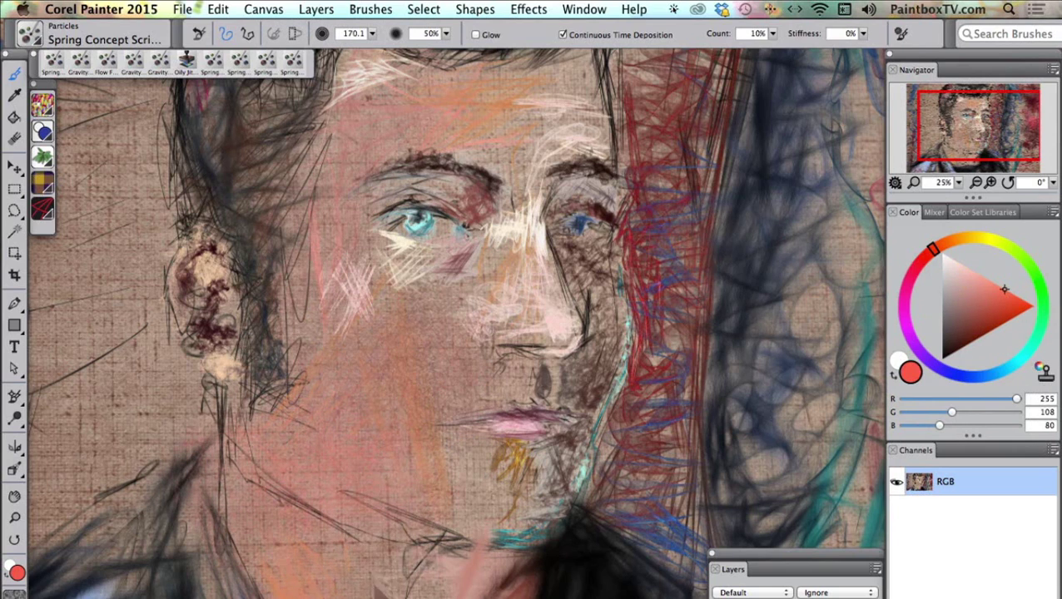
# - Shade the neck below the jawline with reddish brown (RGB 100, 41, 30), reducing the brush size to 79.4 and 60
pyautogui.click(968, 336)
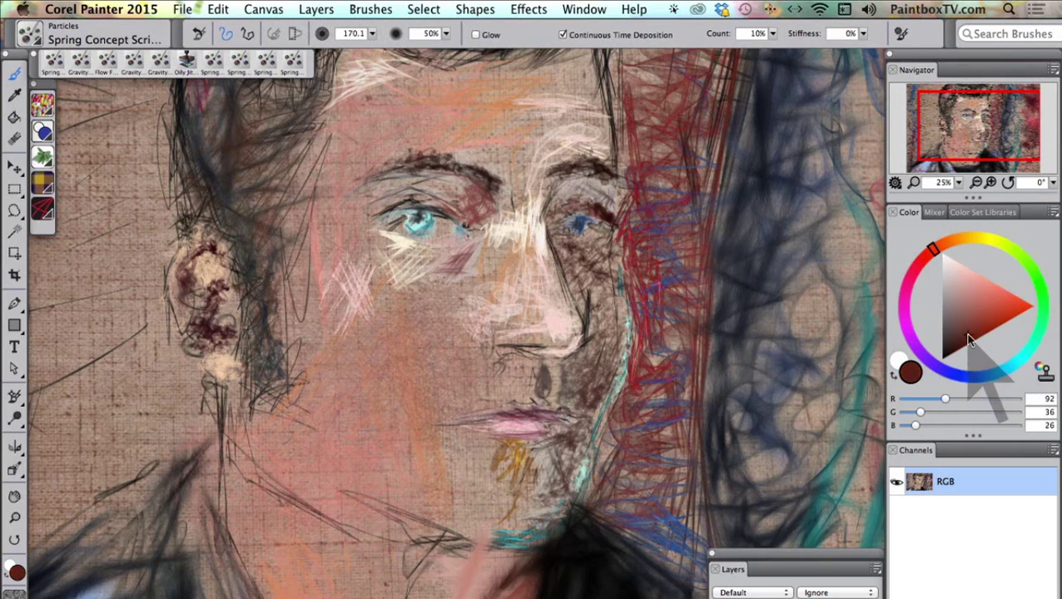
pyautogui.keyDown('alt'); pyautogui.keyDown('super'); pyautogui.moveTo(330, 414); pyautogui.dragTo(340, 428); pyautogui.keyUp('super'); pyautogui.keyUp('alt')
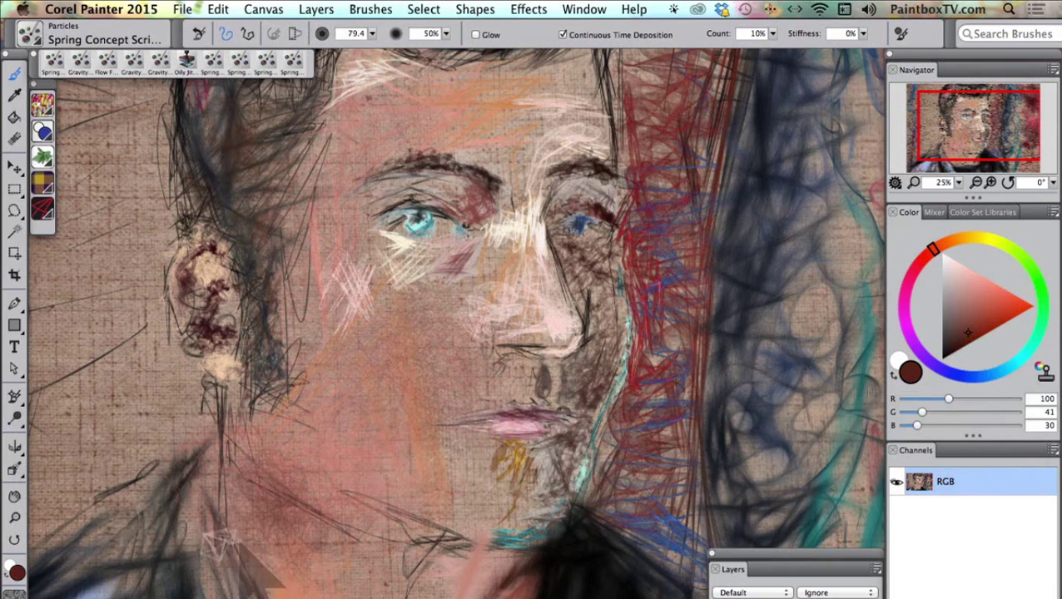
pyautogui.keyDown('alt'); pyautogui.keyDown('super'); pyautogui.moveTo(293, 510); pyautogui.dragTo(293, 511); pyautogui.keyUp('super'); pyautogui.keyUp('alt')
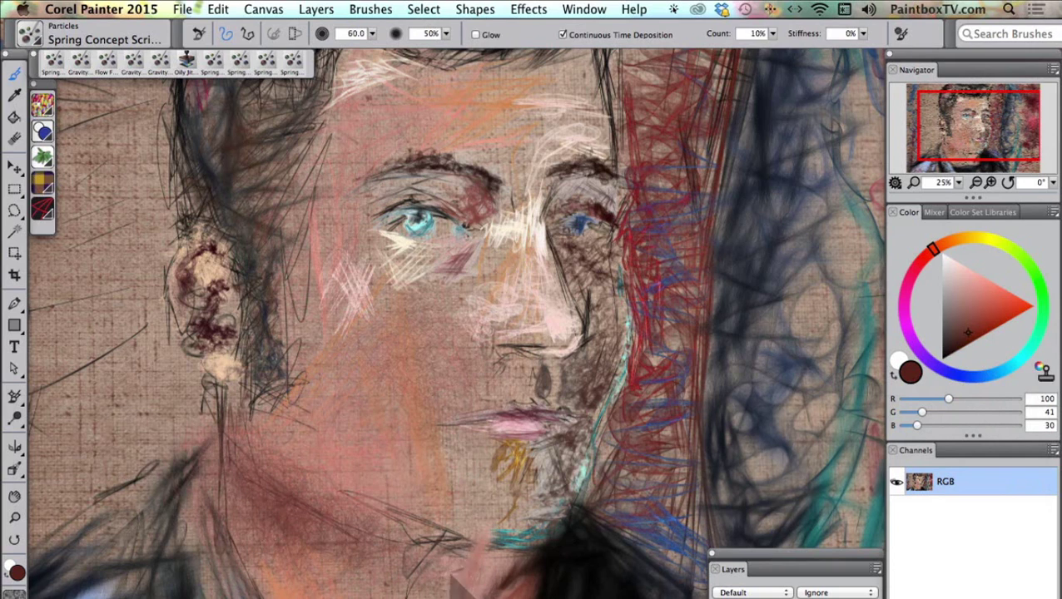
# - Pick a dark brown (RGB 52, 10, 2), enlarge the brush to 230.2, paint over the left background and undo the last stroke
pyautogui.press('super+minus')
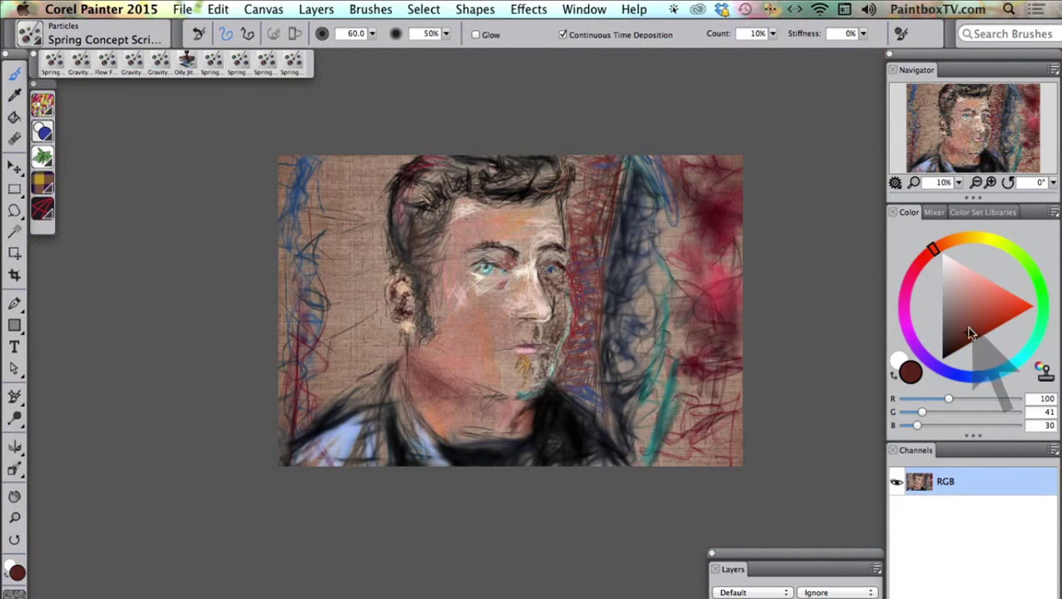
pyautogui.moveTo(970, 333); pyautogui.dragTo(933, 349)
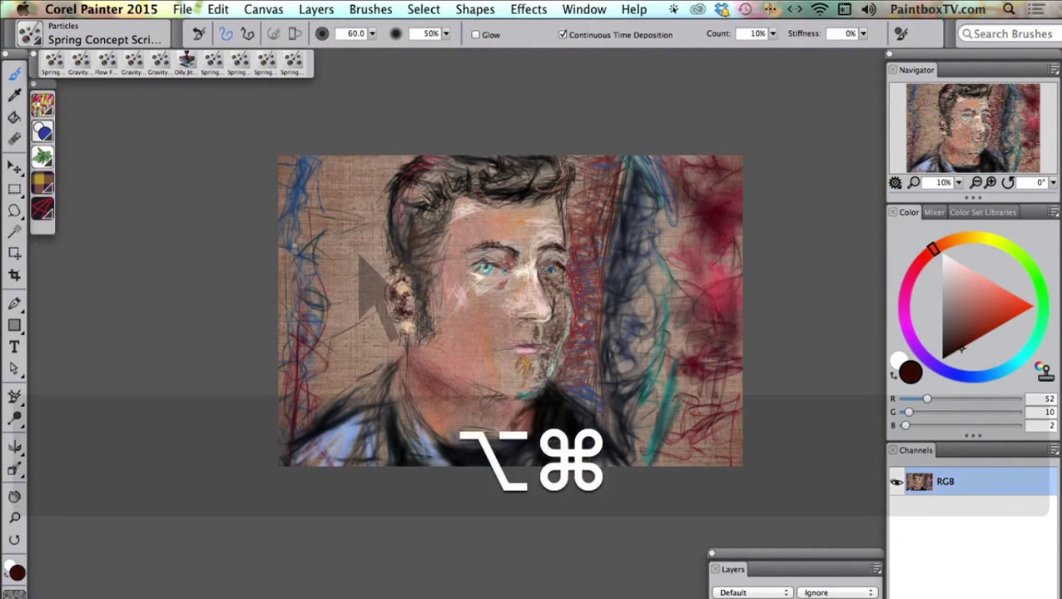
pyautogui.moveTo(334, 227)
pyautogui.mouseDown()
pyautogui.moveTo(355, 241)
pyautogui.moveTo(343, 246)
pyautogui.mouseUp()
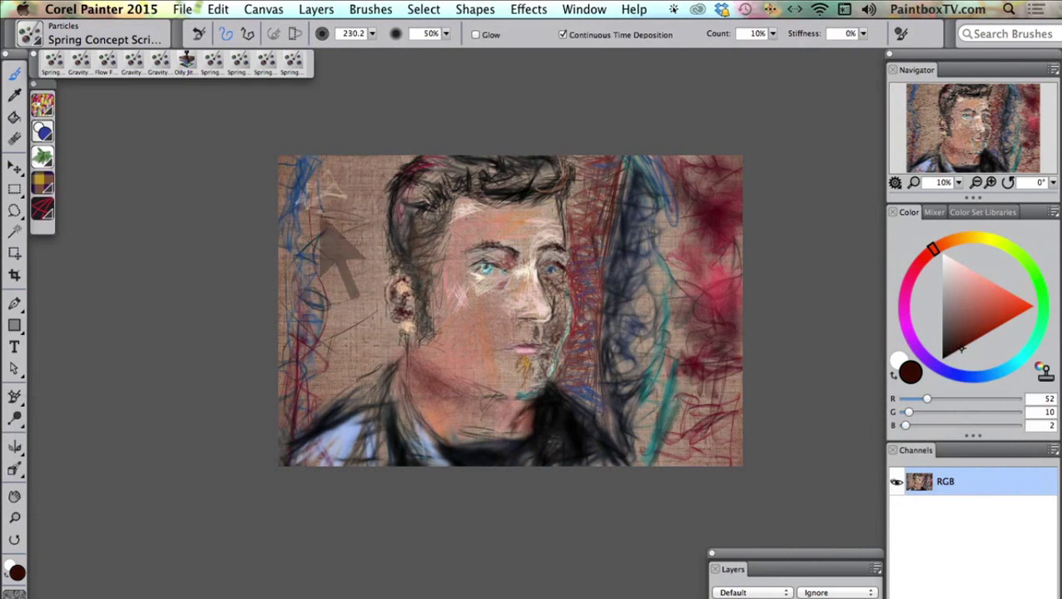
pyautogui.moveTo(349, 257)
pyautogui.mouseDown()
pyautogui.moveTo(358, 184)
pyautogui.moveTo(368, 219)
pyautogui.moveTo(323, 254)
pyautogui.moveTo(328, 294)
pyautogui.moveTo(365, 300)
pyautogui.moveTo(352, 312)
pyautogui.moveTo(356, 250)
pyautogui.moveTo(352, 325)
pyautogui.moveTo(349, 272)
pyautogui.mouseUp()
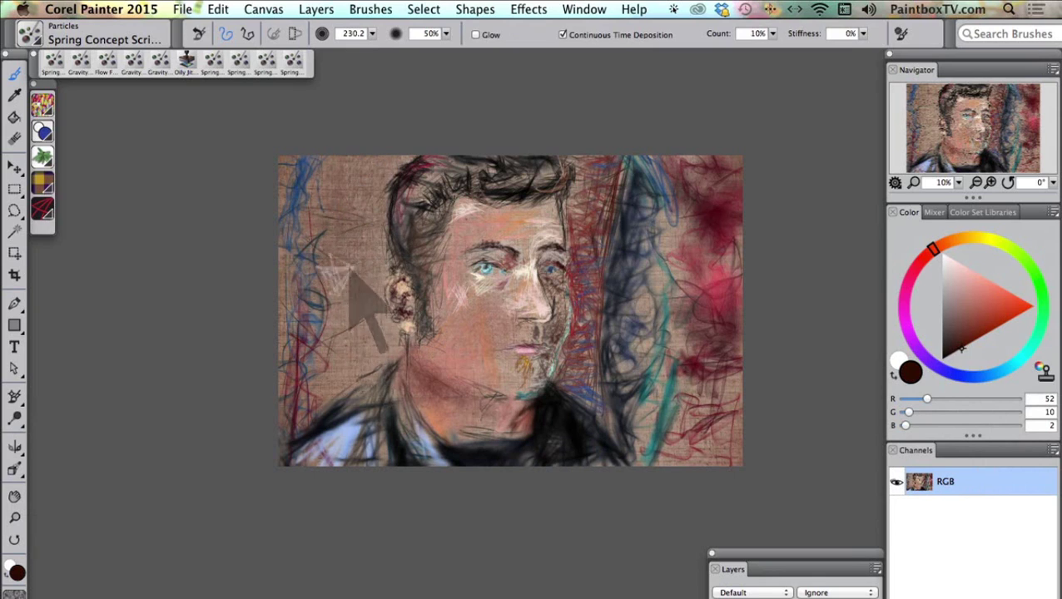
pyautogui.press('super+z')
# - Raise the brush opacity to 100% and paint dark brown over the background left of the head
pyautogui.click(446, 34)
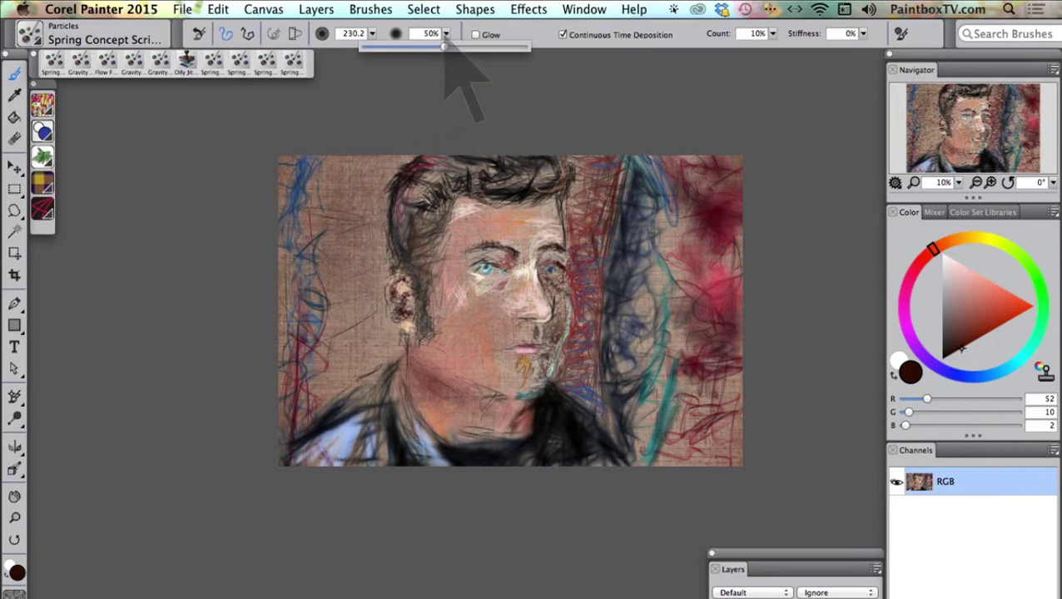
pyautogui.moveTo(441, 48); pyautogui.dragTo(539, 48)
pyautogui.moveTo(358, 199)
pyautogui.mouseDown()
pyautogui.moveTo(323, 210)
pyautogui.moveTo(356, 206)
pyautogui.moveTo(353, 171)
pyautogui.moveTo(365, 155)
pyautogui.moveTo(338, 245)
pyautogui.moveTo(368, 206)
pyautogui.moveTo(355, 315)
pyautogui.moveTo(365, 275)
pyautogui.moveTo(346, 318)
pyautogui.moveTo(363, 315)
pyautogui.moveTo(364, 288)
pyautogui.moveTo(345, 353)
pyautogui.moveTo(380, 341)
pyautogui.moveTo(358, 358)
pyautogui.moveTo(384, 362)
pyautogui.moveTo(332, 421)
pyautogui.moveTo(342, 278)
pyautogui.moveTo(329, 228)
pyautogui.moveTo(392, 134)
pyautogui.moveTo(373, 291)
pyautogui.moveTo(399, 378)
pyautogui.mouseUp()
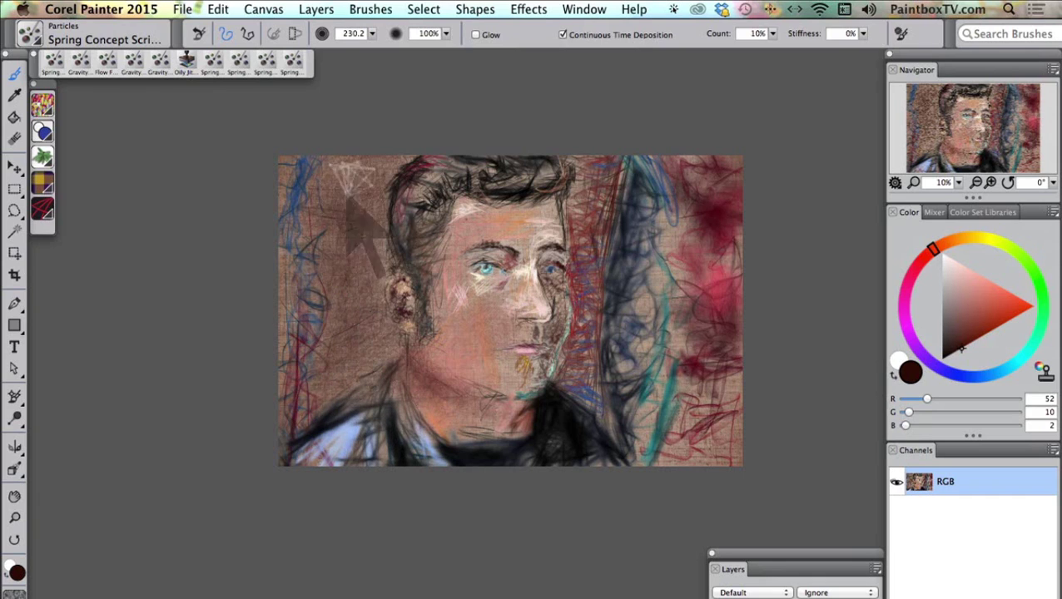
# - Choose the Spring Variable Dream particle brush and paint deep crimson (RGB 104, 2, 43) haze over the right background
pyautogui.click(30, 34)
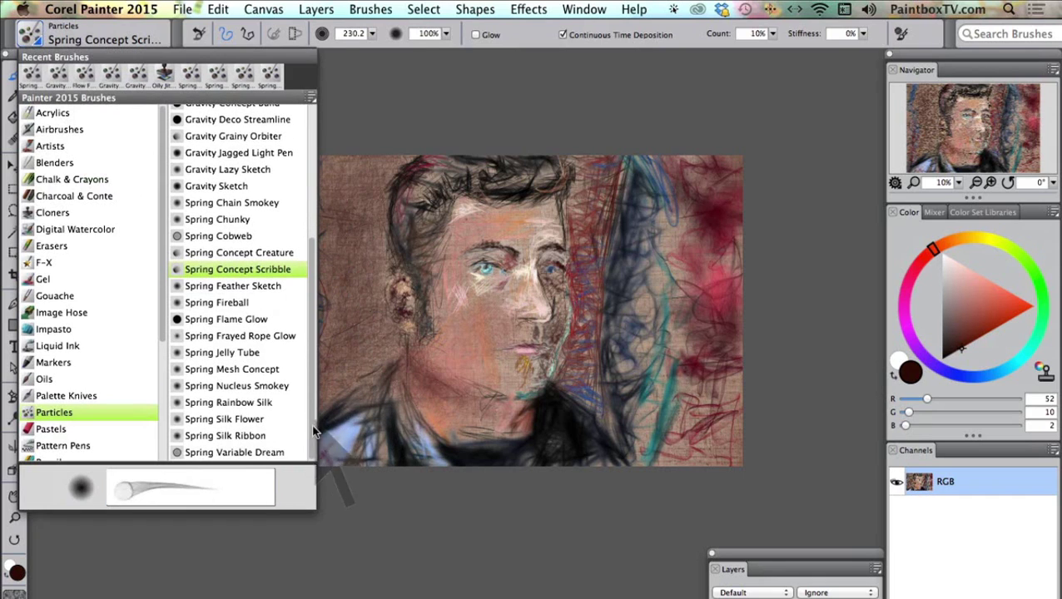
pyautogui.click(233, 453)
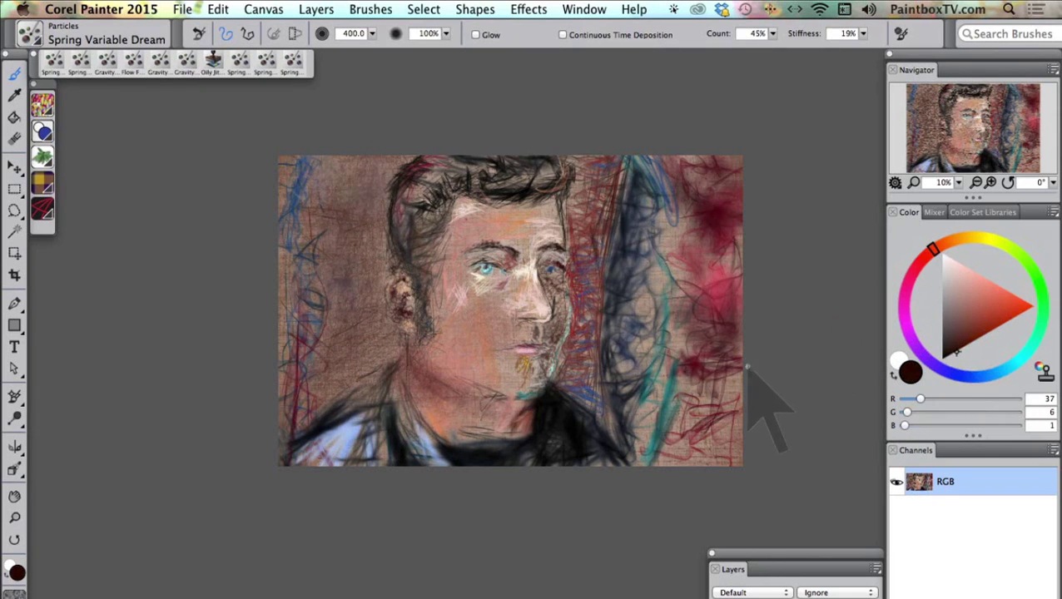
pyautogui.press('super+equal')
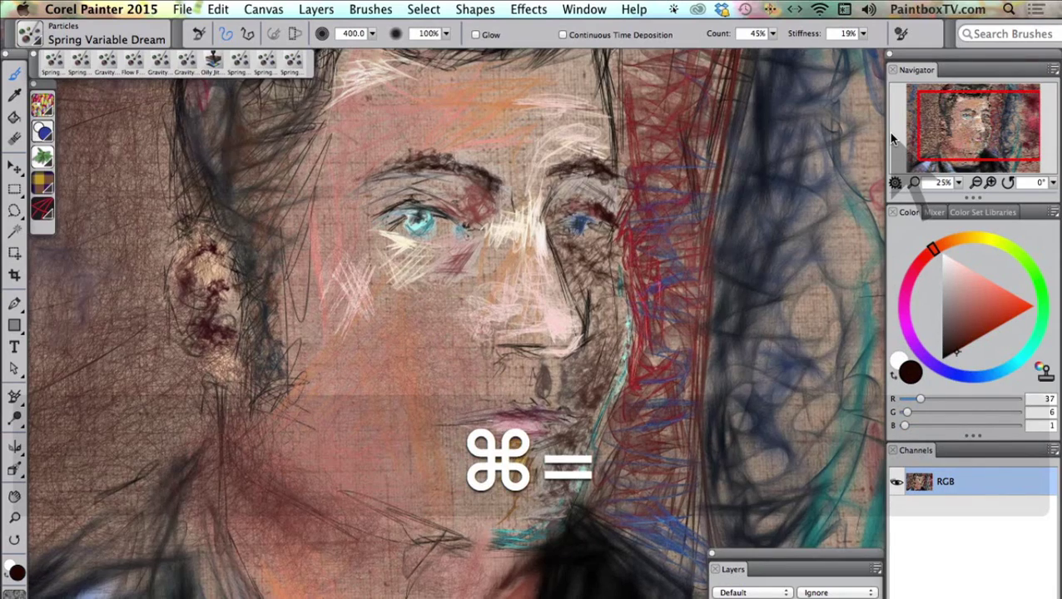
pyautogui.press('space')
pyautogui.moveTo(784, 368); pyautogui.dragTo(583, 318)
pyautogui.click(908, 282)
pyautogui.click(981, 337)
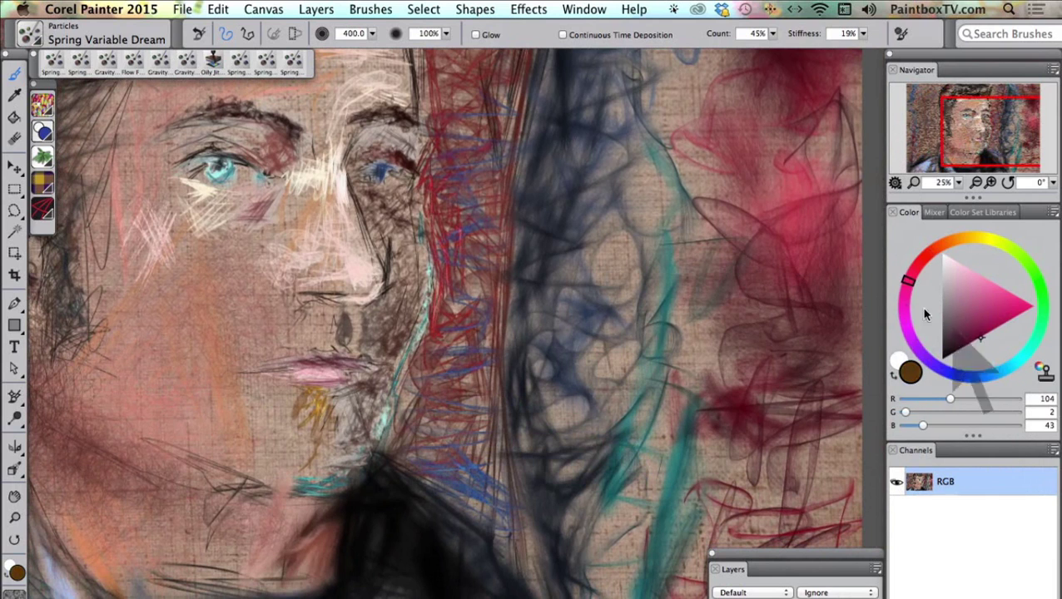
pyautogui.moveTo(683, 250)
pyautogui.mouseDown()
pyautogui.moveTo(727, 293)
pyautogui.moveTo(662, 185)
pyautogui.moveTo(722, 127)
pyautogui.moveTo(692, 125)
pyautogui.moveTo(780, 163)
pyautogui.moveTo(761, 102)
pyautogui.moveTo(755, 218)
pyautogui.moveTo(695, 288)
pyautogui.moveTo(652, 460)
pyautogui.moveTo(817, 474)
pyautogui.moveTo(812, 465)
pyautogui.moveTo(809, 493)
pyautogui.moveTo(716, 499)
pyautogui.moveTo(849, 449)
pyautogui.moveTo(721, 541)
pyautogui.moveTo(620, 537)
pyautogui.mouseUp()
# - Deepen the right background with a very dark crimson (RGB 36, 2, 16)
pyautogui.click(957, 353)
pyautogui.moveTo(698, 350)
pyautogui.mouseDown()
pyautogui.moveTo(782, 160)
pyautogui.moveTo(755, 262)
pyautogui.moveTo(556, 174)
pyautogui.moveTo(532, 333)
pyautogui.moveTo(599, 516)
pyautogui.moveTo(582, 583)
pyautogui.moveTo(708, 479)
pyautogui.mouseUp()
pyautogui.moveTo(682, 445)
pyautogui.mouseDown()
pyautogui.moveTo(782, 450)
pyautogui.moveTo(790, 241)
pyautogui.moveTo(566, 250)
pyautogui.moveTo(508, 317)
pyautogui.mouseUp()
# - Spread the dark purple haze over the left background, from the upper corner beside the hair down to the shoulder
pyautogui.press('space')
pyautogui.moveTo(171, 217); pyautogui.dragTo(520, 263)
pyautogui.moveTo(300, 178); pyautogui.dragTo(419, 386)
pyautogui.moveTo(336, 240)
pyautogui.mouseDown()
pyautogui.moveTo(433, 154)
pyautogui.moveTo(408, 250)
pyautogui.moveTo(278, 182)
pyautogui.moveTo(308, 382)
pyautogui.moveTo(289, 367)
pyautogui.moveTo(397, 421)
pyautogui.moveTo(437, 116)
pyautogui.moveTo(339, 444)
pyautogui.moveTo(273, 474)
pyautogui.moveTo(380, 431)
pyautogui.moveTo(421, 152)
pyautogui.moveTo(450, 148)
pyautogui.moveTo(384, 337)
pyautogui.moveTo(414, 434)
pyautogui.moveTo(398, 439)
pyautogui.moveTo(379, 520)
pyautogui.moveTo(342, 567)
pyautogui.moveTo(264, 323)
pyautogui.moveTo(285, 142)
pyautogui.moveTo(245, 183)
pyautogui.moveTo(154, 178)
pyautogui.mouseUp()
pyautogui.press('space')
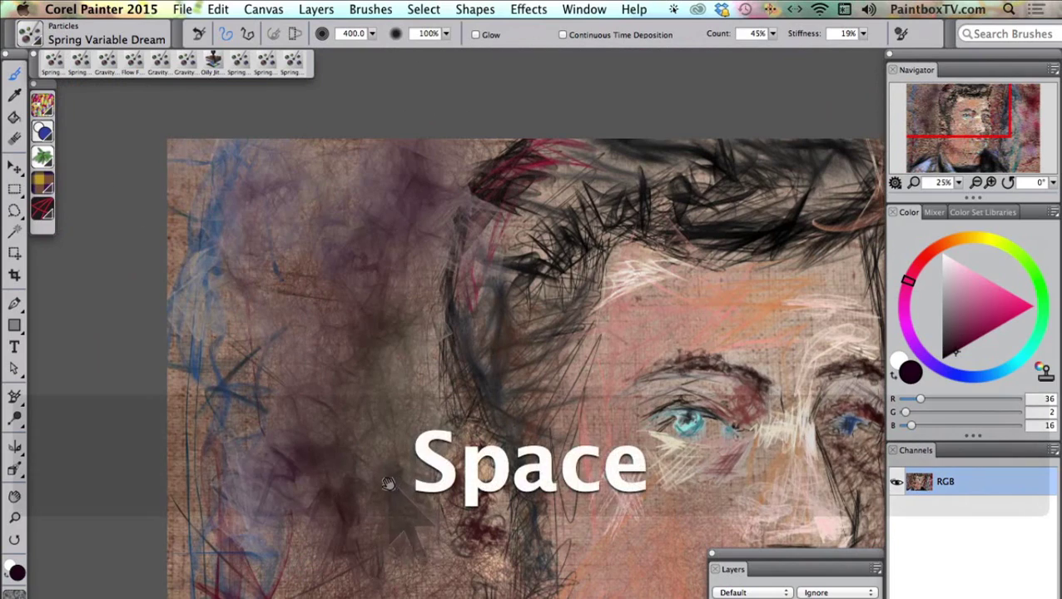
pyautogui.moveTo(366, 405); pyautogui.dragTo(304, 174)
pyautogui.moveTo(201, 285)
pyautogui.mouseDown()
pyautogui.moveTo(256, 356)
pyautogui.moveTo(312, 354)
pyautogui.moveTo(327, 380)
pyautogui.moveTo(363, 303)
pyautogui.moveTo(349, 356)
pyautogui.moveTo(379, 367)
pyautogui.moveTo(250, 380)
pyautogui.moveTo(229, 449)
pyautogui.moveTo(213, 457)
pyautogui.moveTo(220, 437)
pyautogui.moveTo(189, 420)
pyautogui.moveTo(204, 449)
pyautogui.moveTo(250, 426)
pyautogui.moveTo(272, 263)
pyautogui.moveTo(358, 316)
pyautogui.moveTo(285, 372)
pyautogui.moveTo(182, 422)
pyautogui.moveTo(81, 549)
pyautogui.moveTo(125, 525)
pyautogui.mouseUp()
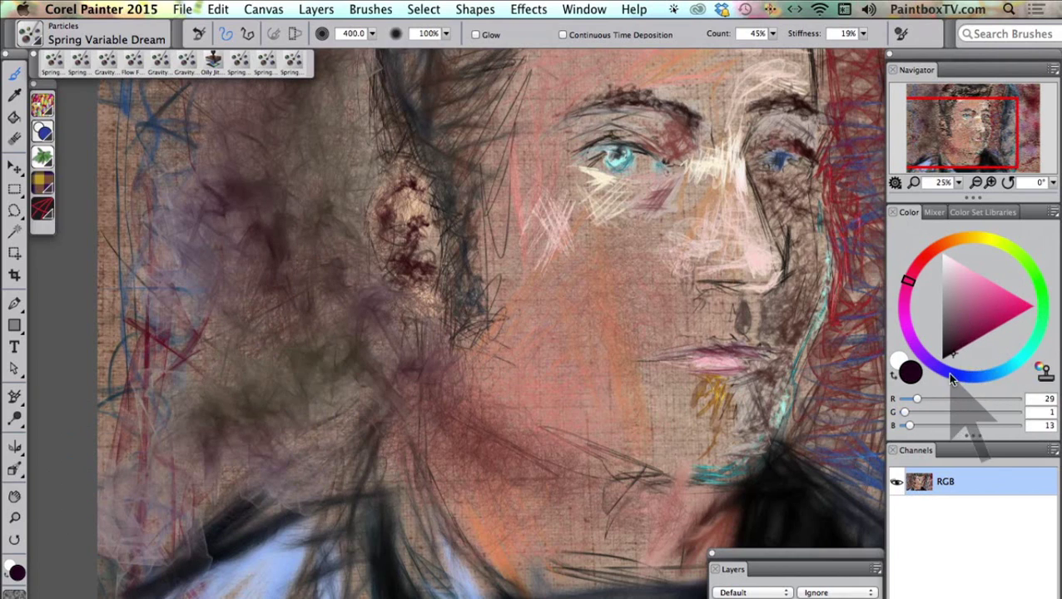
# - Shade the forehead, the shadowed cheek and the jaw with dark orange-browns (RGB 97, 37, 1 and 80, 31, 2)
pyautogui.moveTo(829, 558); pyautogui.dragTo(829, 472)
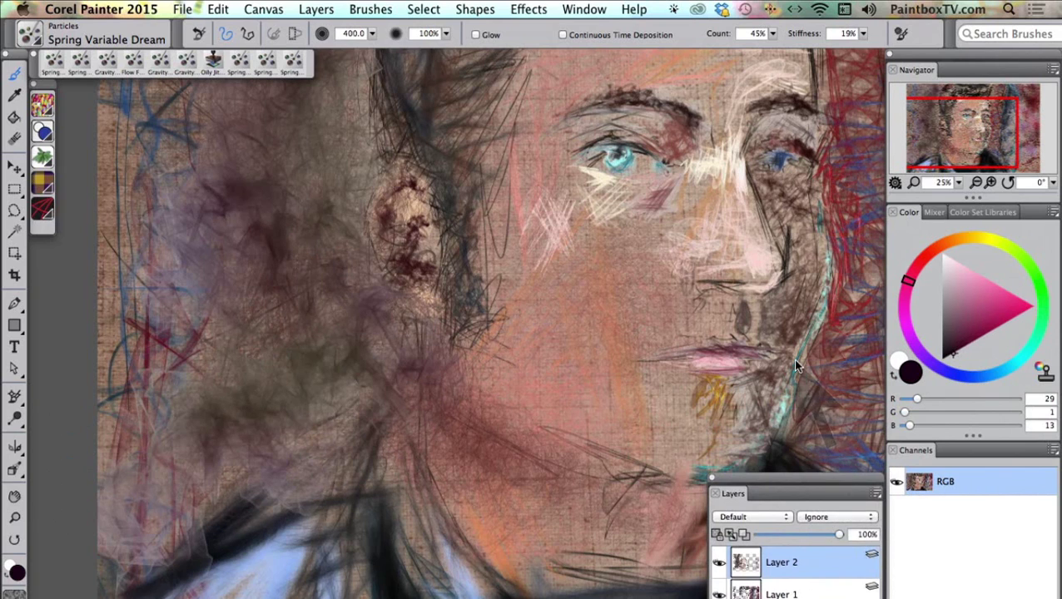
pyautogui.press('super+minus')
pyautogui.press('space')
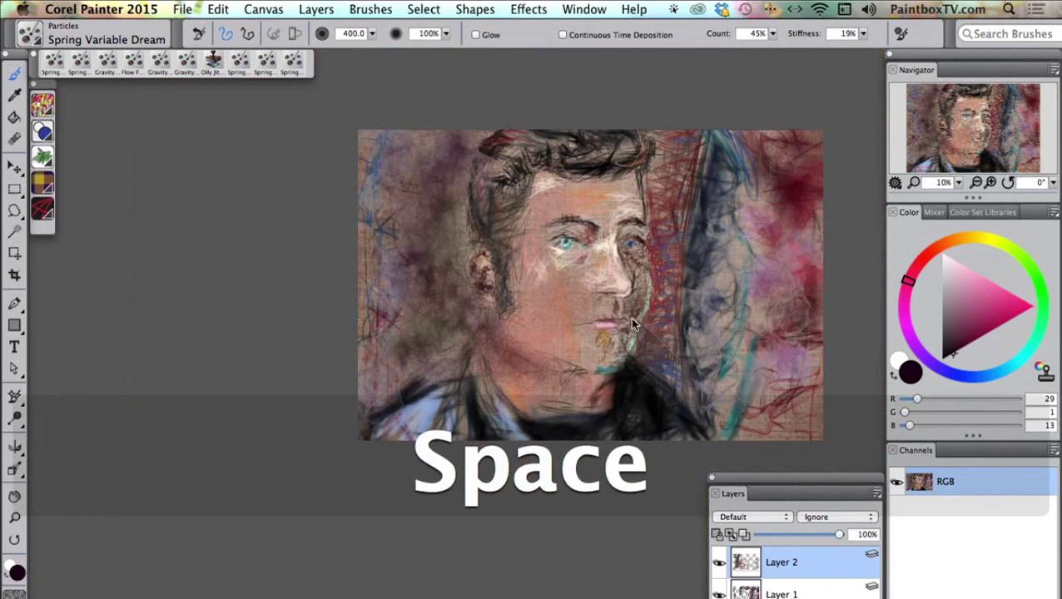
pyautogui.moveTo(630, 317); pyautogui.dragTo(443, 328)
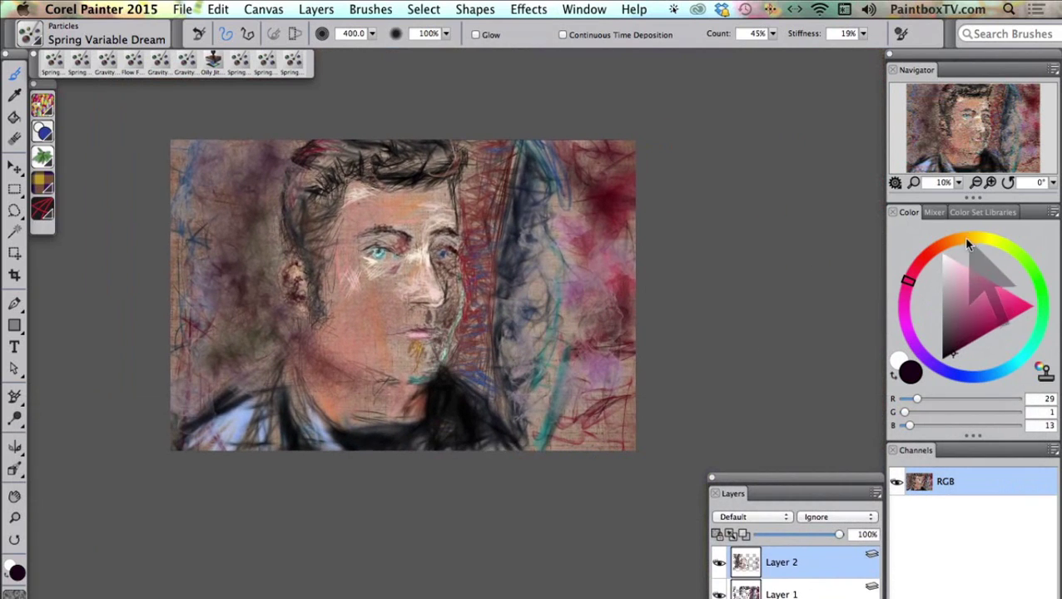
pyautogui.moveTo(967, 243); pyautogui.dragTo(947, 242)
pyautogui.click(969, 310)
pyautogui.click(978, 337)
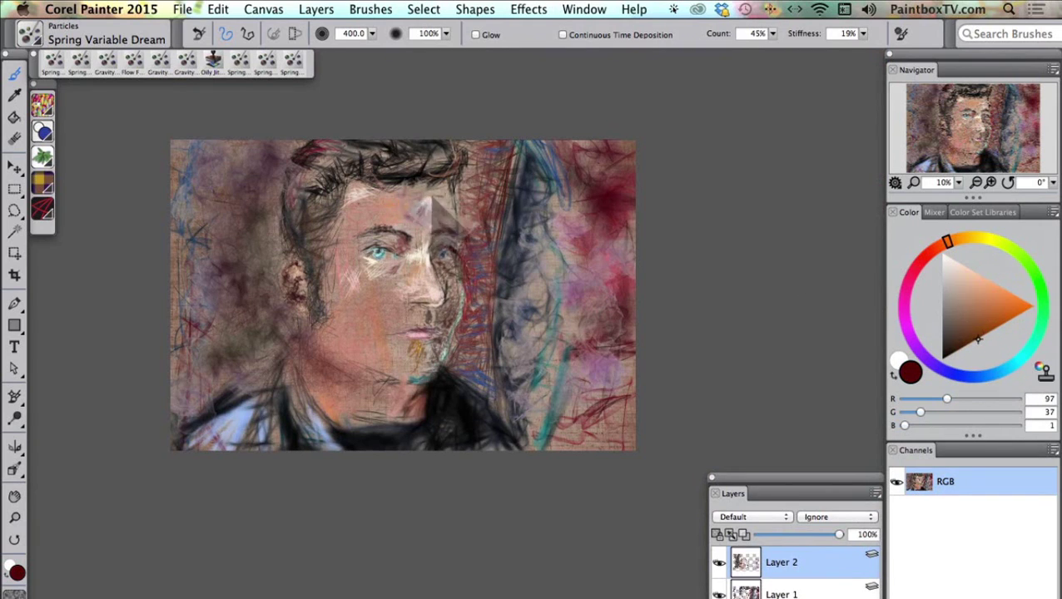
pyautogui.moveTo(468, 250)
pyautogui.mouseDown()
pyautogui.moveTo(441, 204)
pyautogui.moveTo(426, 276)
pyautogui.mouseUp()
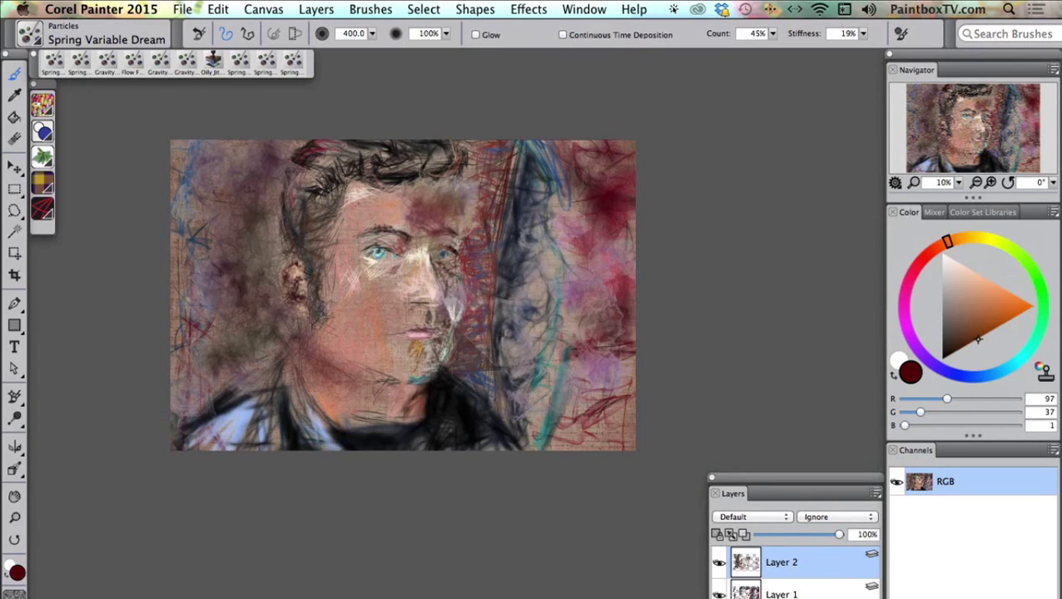
pyautogui.click(972, 344)
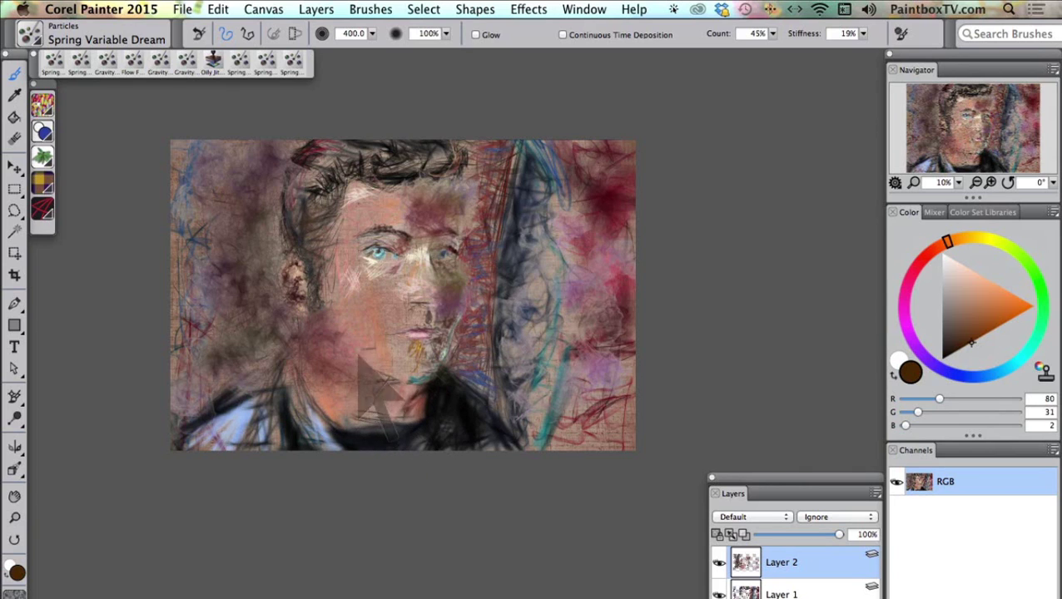
# - Switch to Spring Silk Ribbon and sweep brown and bright orange (RGB 255, 109, 22) ribbons across the right background
pyautogui.click(63, 45)
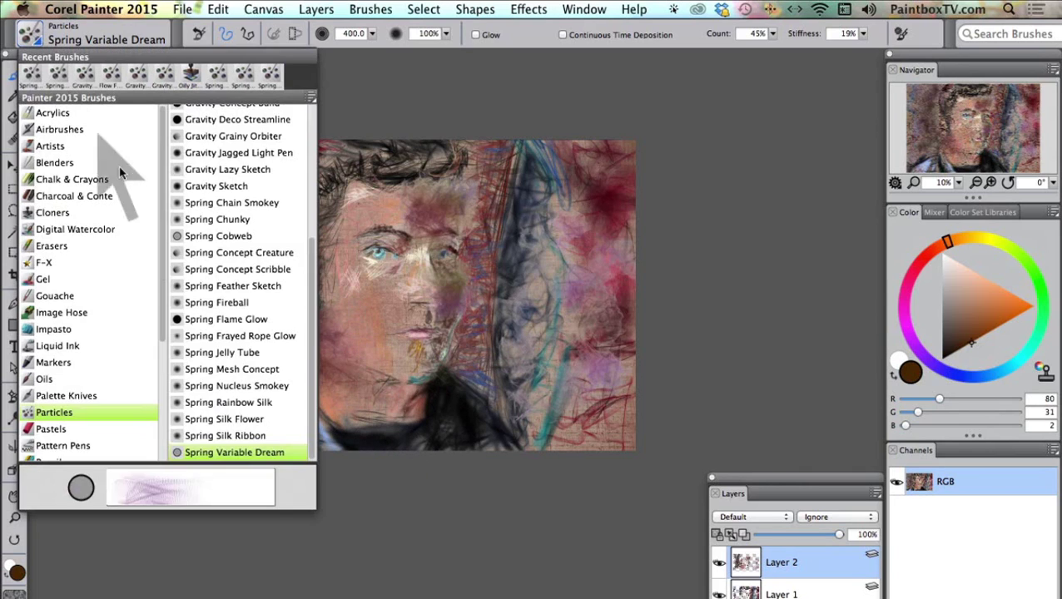
pyautogui.click(225, 433)
pyautogui.moveTo(601, 433)
pyautogui.mouseDown()
pyautogui.moveTo(650, 391)
pyautogui.moveTo(577, 432)
pyautogui.moveTo(603, 429)
pyautogui.moveTo(585, 429)
pyautogui.moveTo(602, 329)
pyautogui.moveTo(577, 420)
pyautogui.moveTo(616, 275)
pyautogui.moveTo(601, 176)
pyautogui.mouseUp()
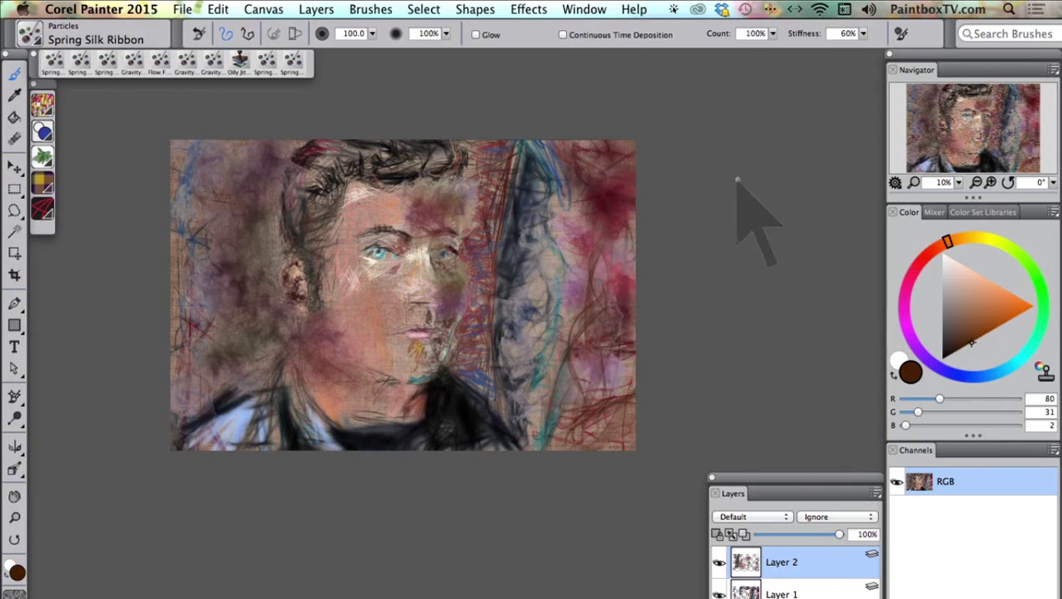
pyautogui.click(1027, 301)
pyautogui.moveTo(604, 116)
pyautogui.mouseDown()
pyautogui.moveTo(568, 202)
pyautogui.moveTo(596, 241)
pyautogui.moveTo(625, 205)
pyautogui.moveTo(605, 263)
pyautogui.mouseUp()
pyautogui.moveTo(616, 315)
pyautogui.mouseDown()
pyautogui.moveTo(639, 425)
pyautogui.moveTo(570, 526)
pyautogui.mouseUp()
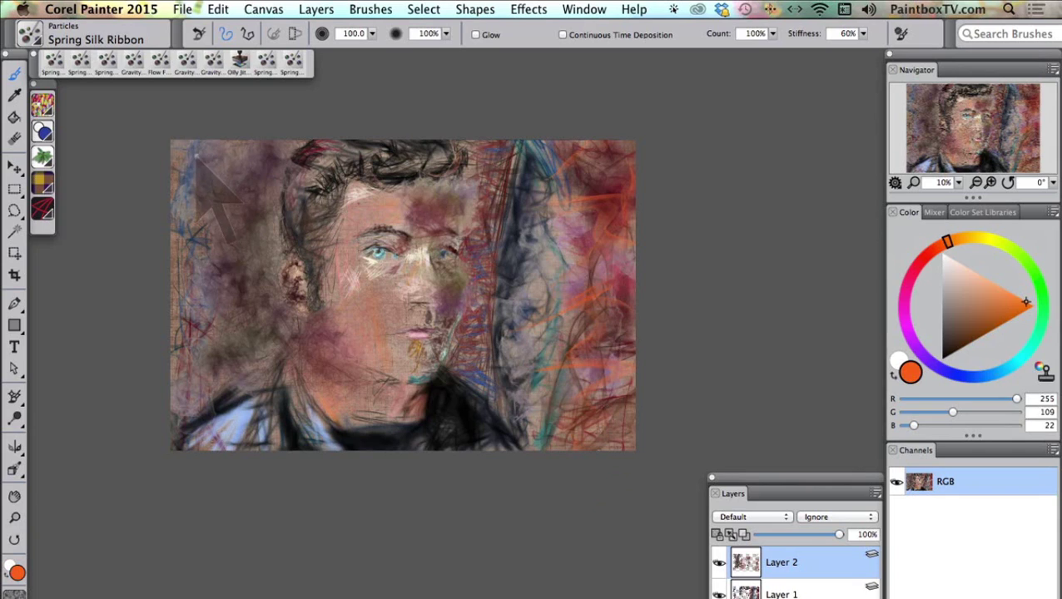
# - Add dark red ribbon strokes (RGB 112, 2, 26 and 93, 1, 21) to the left background
pyautogui.click(904, 276)
pyautogui.click(984, 338)
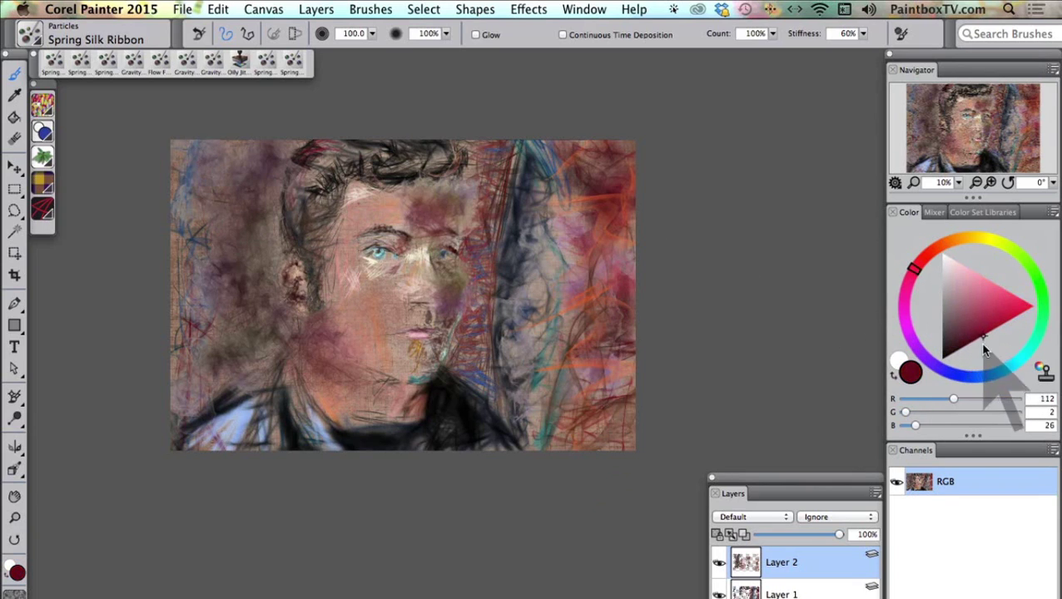
pyautogui.click(977, 340)
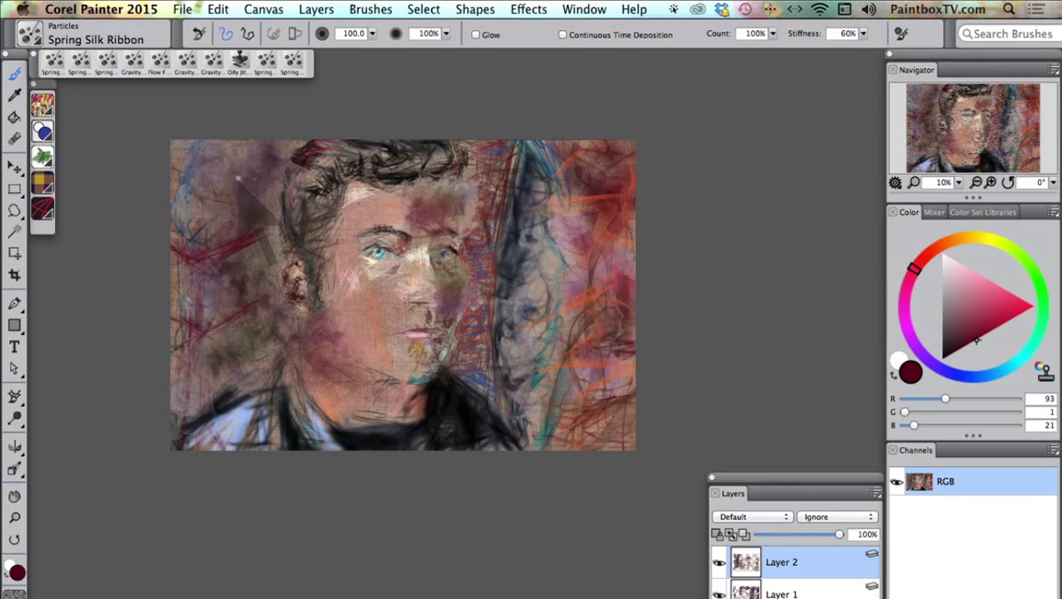
# - Darken the hair and sideburn with near-black tones (RGB 17, 1, 5 and 2, 4, 8), reducing the brush size to 42.4
pyautogui.click(952, 348)
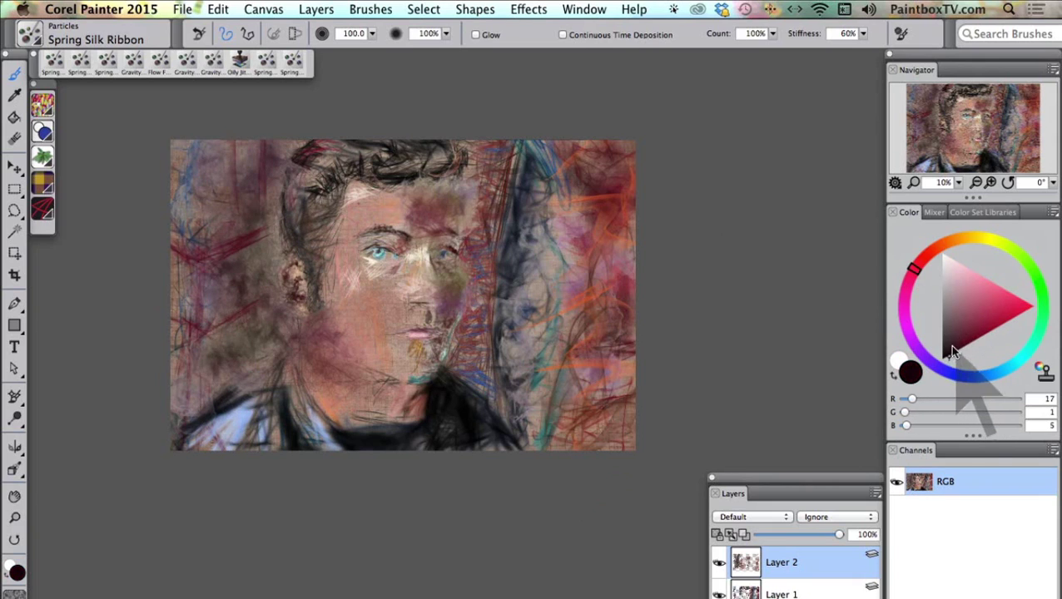
pyautogui.click(969, 377)
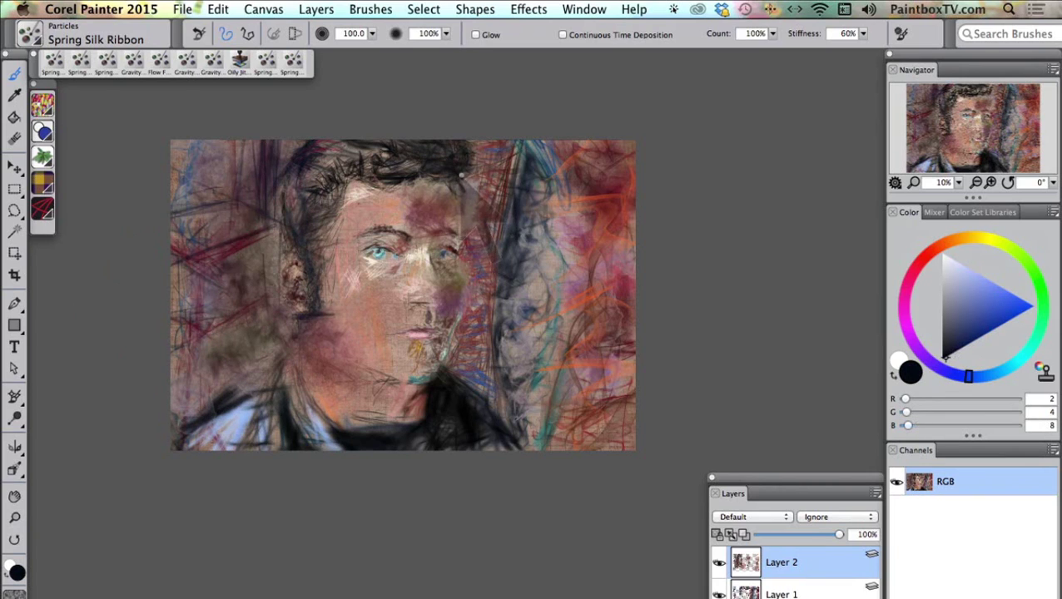
pyautogui.moveTo(462, 175); pyautogui.dragTo(498, 270)
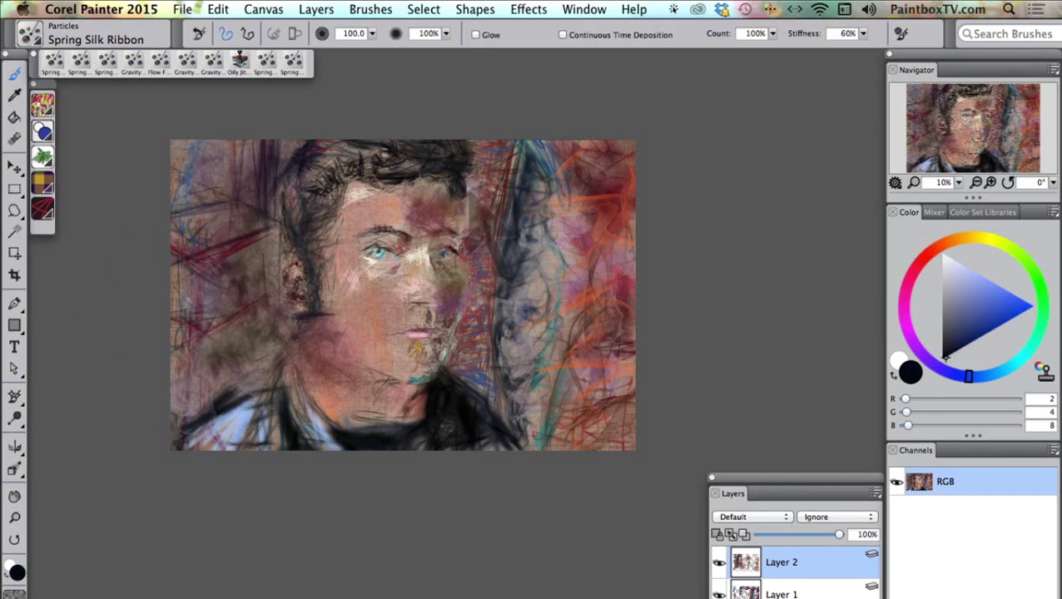
pyautogui.moveTo(444, 173); pyautogui.dragTo(444, 174)
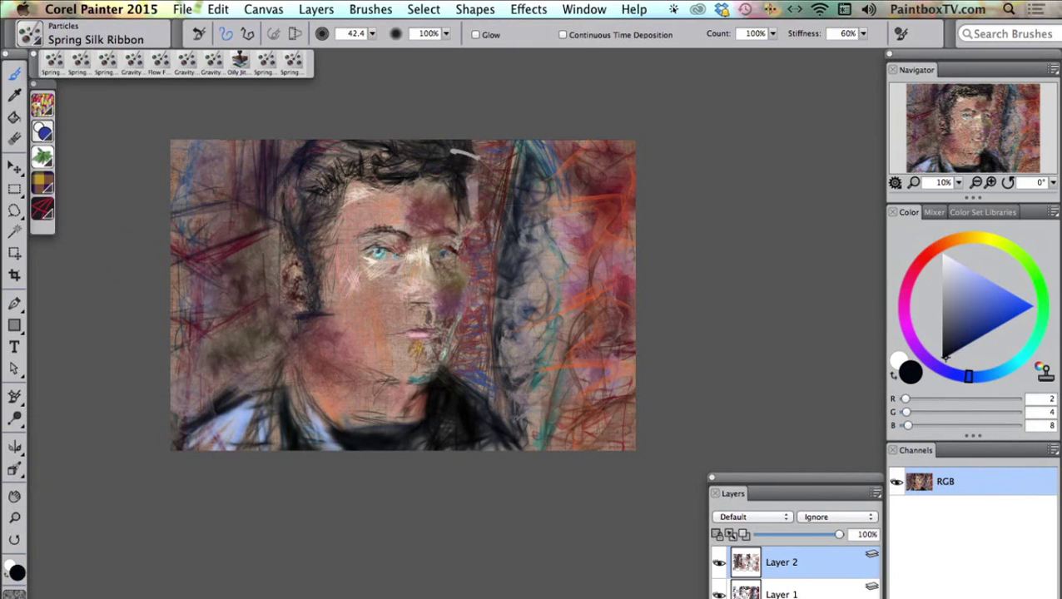
pyautogui.moveTo(473, 139); pyautogui.dragTo(469, 145)
# - Paint peach highlights (RGB 255, 193, 144) on the ear, neck, cheek, nose and forehead
pyautogui.click(953, 239)
pyautogui.moveTo(971, 301); pyautogui.dragTo(982, 276)
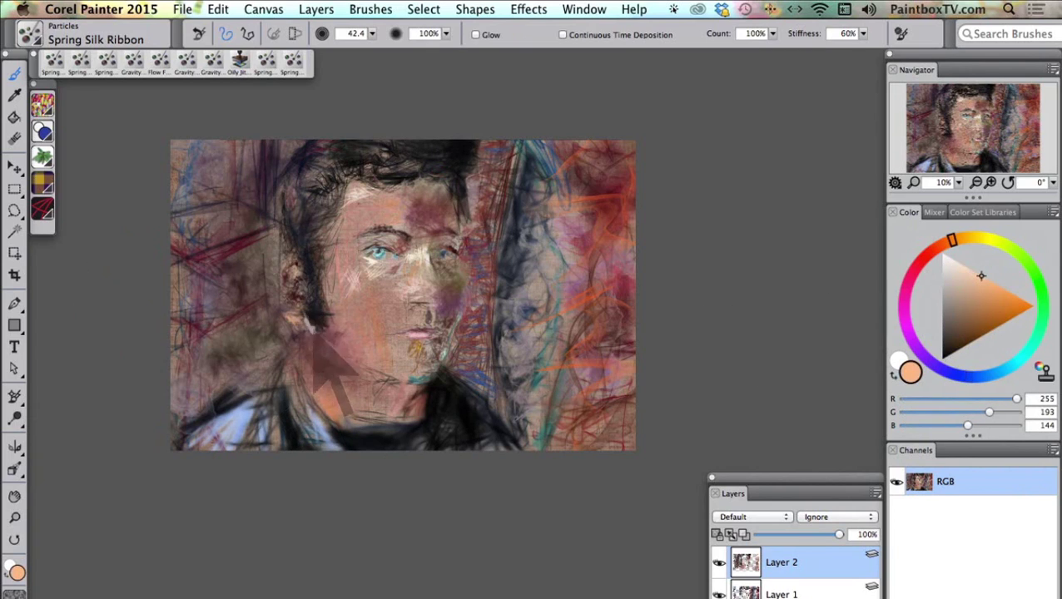
pyautogui.moveTo(321, 340)
pyautogui.mouseDown()
pyautogui.moveTo(307, 374)
pyautogui.moveTo(311, 341)
pyautogui.moveTo(324, 353)
pyautogui.moveTo(349, 320)
pyautogui.moveTo(344, 279)
pyautogui.moveTo(333, 291)
pyautogui.moveTo(338, 260)
pyautogui.moveTo(362, 288)
pyautogui.mouseUp()
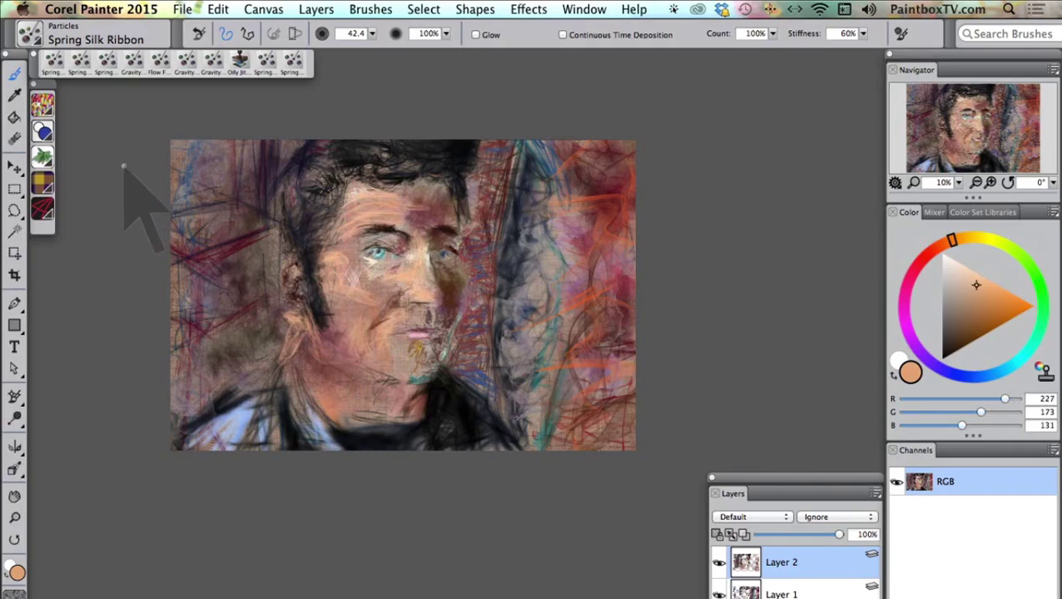
# - Show the general particle controls beside the enlarged face and lower the brush Count to 22%
pyautogui.press('super+equal')
pyautogui.press('super+equal')
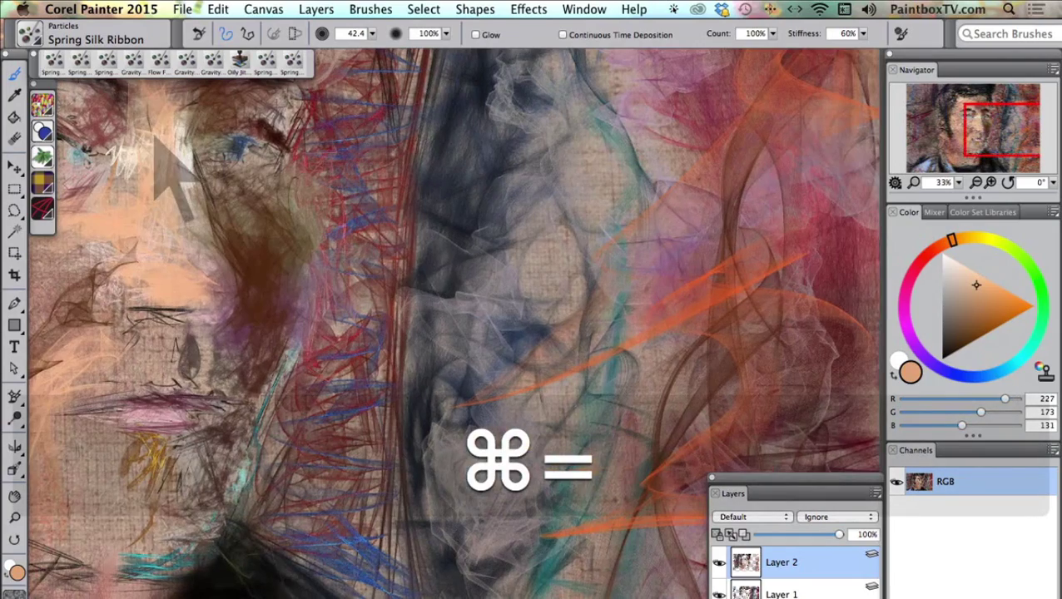
pyautogui.press('space')
pyautogui.moveTo(427, 232); pyautogui.dragTo(577, 364)
pyautogui.click(898, 35)
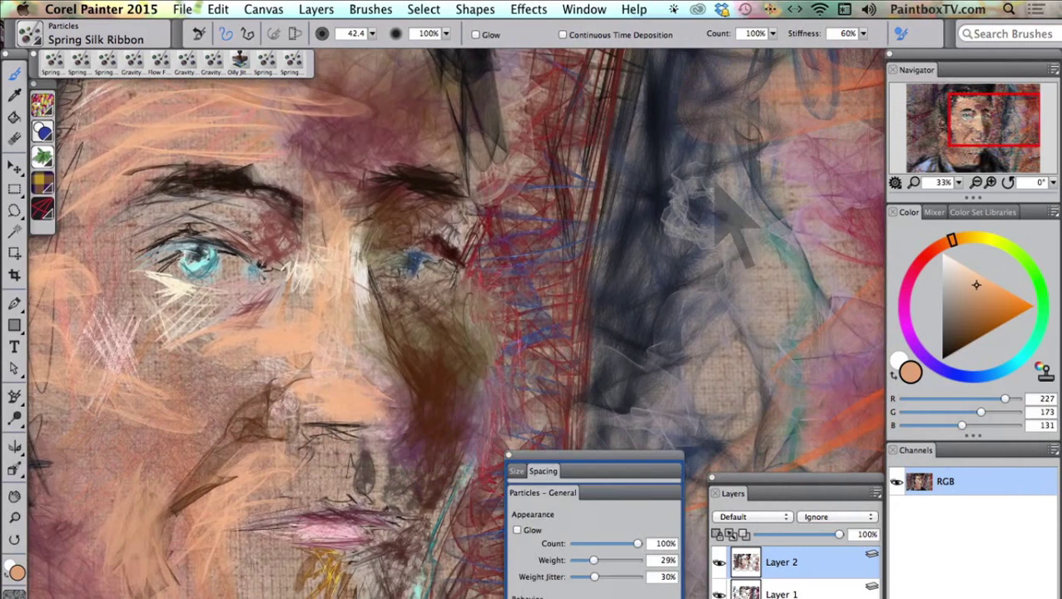
pyautogui.moveTo(642, 458)
pyautogui.mouseDown()
pyautogui.moveTo(782, 62)
pyautogui.moveTo(727, 83)
pyautogui.mouseUp()
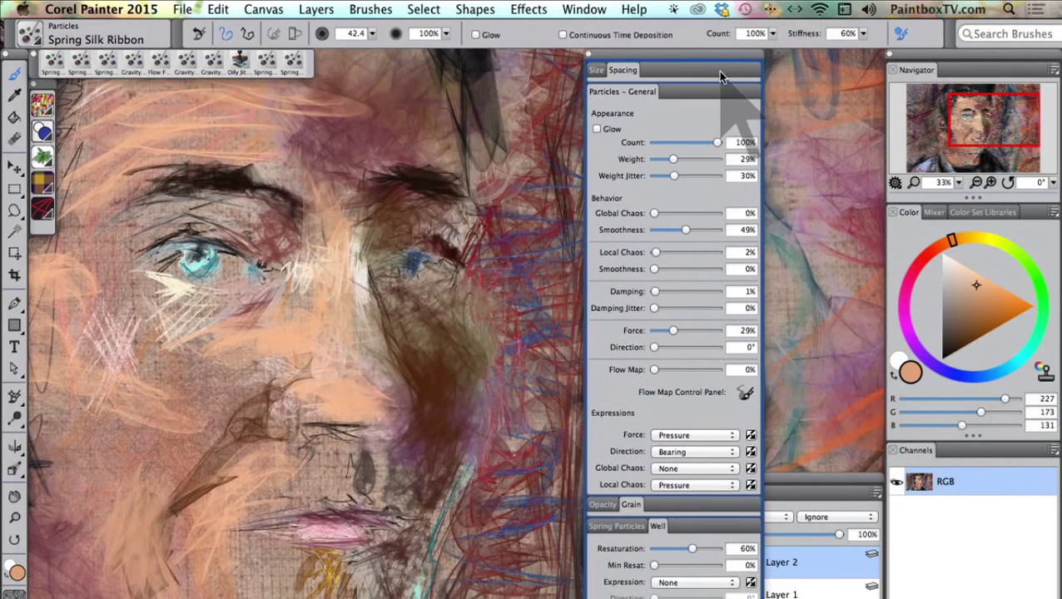
pyautogui.moveTo(715, 143); pyautogui.dragTo(666, 143)
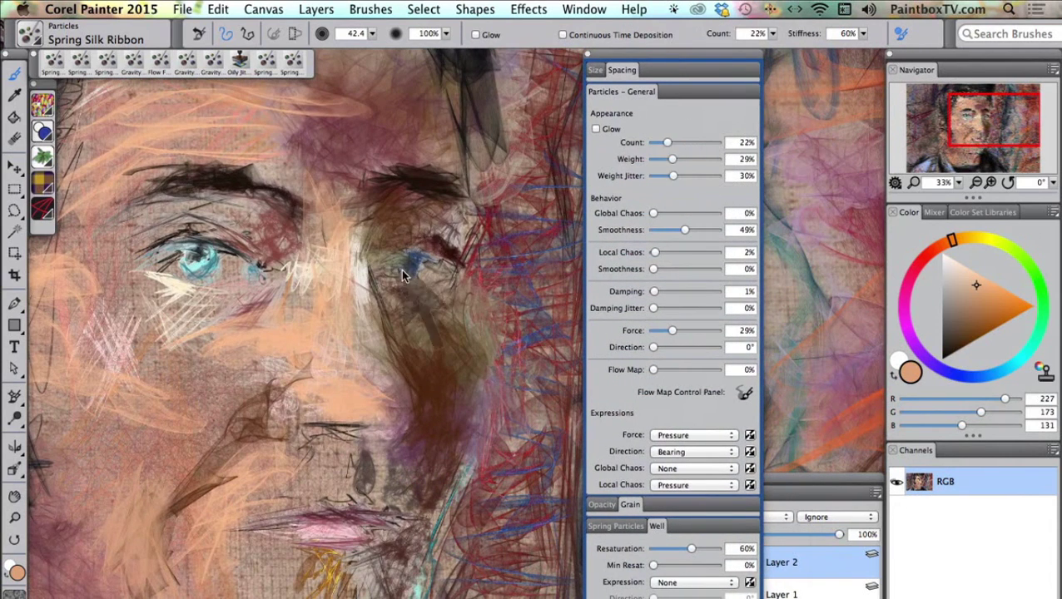
# - Refine the eye on the shadowed side with peach, dark brown (RGB 36, 21, 10), deep blue (5, 15, 89) and near-black (1, 3, 13)
pyautogui.moveTo(400, 260); pyautogui.dragTo(434, 326)
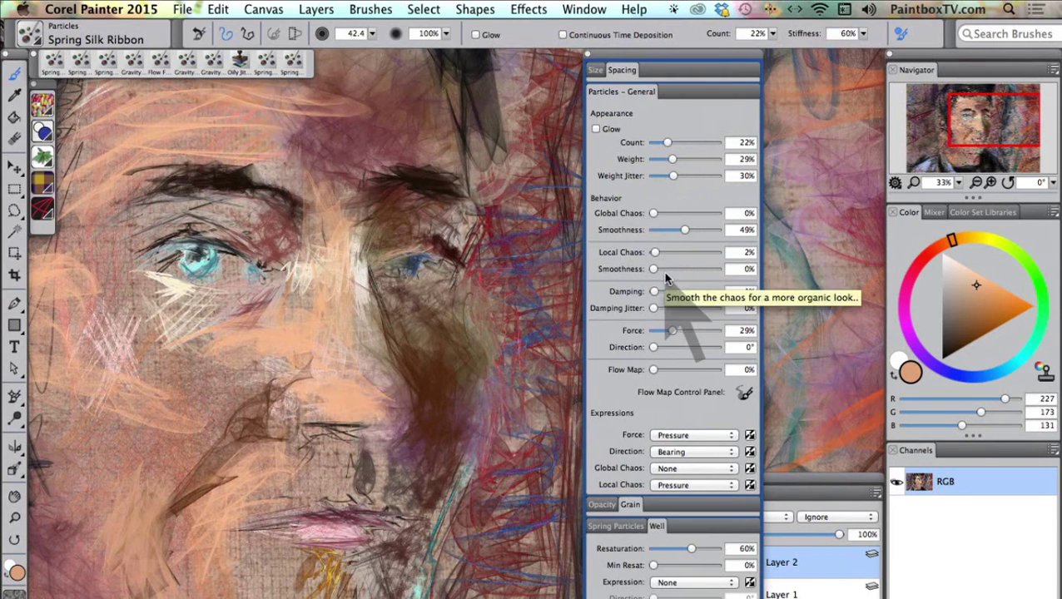
pyautogui.moveTo(962, 336); pyautogui.dragTo(952, 351)
pyautogui.moveTo(400, 337); pyautogui.dragTo(430, 265)
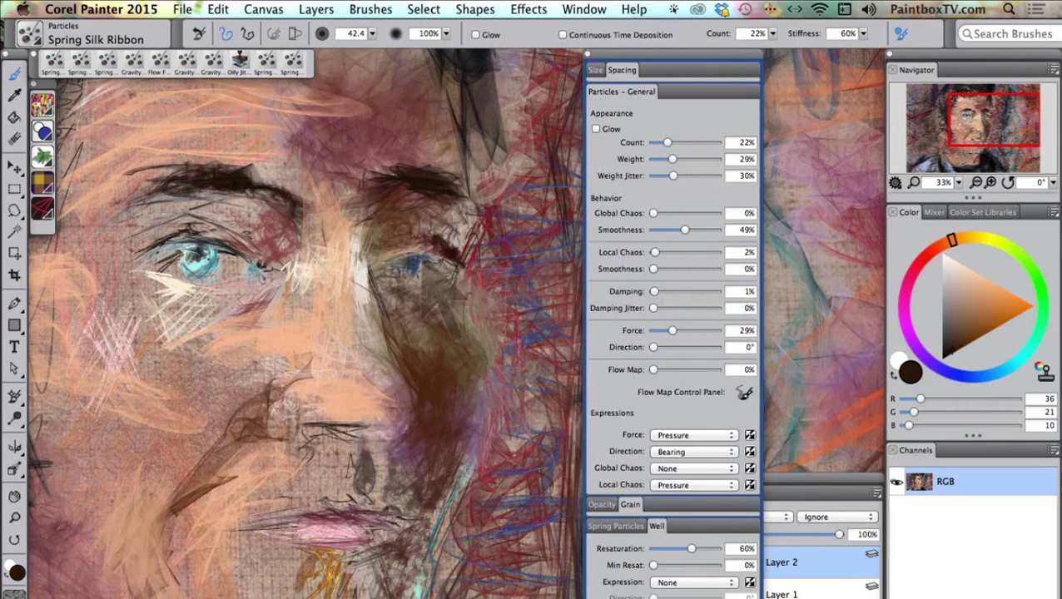
pyautogui.moveTo(964, 381); pyautogui.dragTo(974, 340)
pyautogui.moveTo(466, 332)
pyautogui.mouseDown()
pyautogui.moveTo(425, 258)
pyautogui.moveTo(408, 350)
pyautogui.mouseUp()
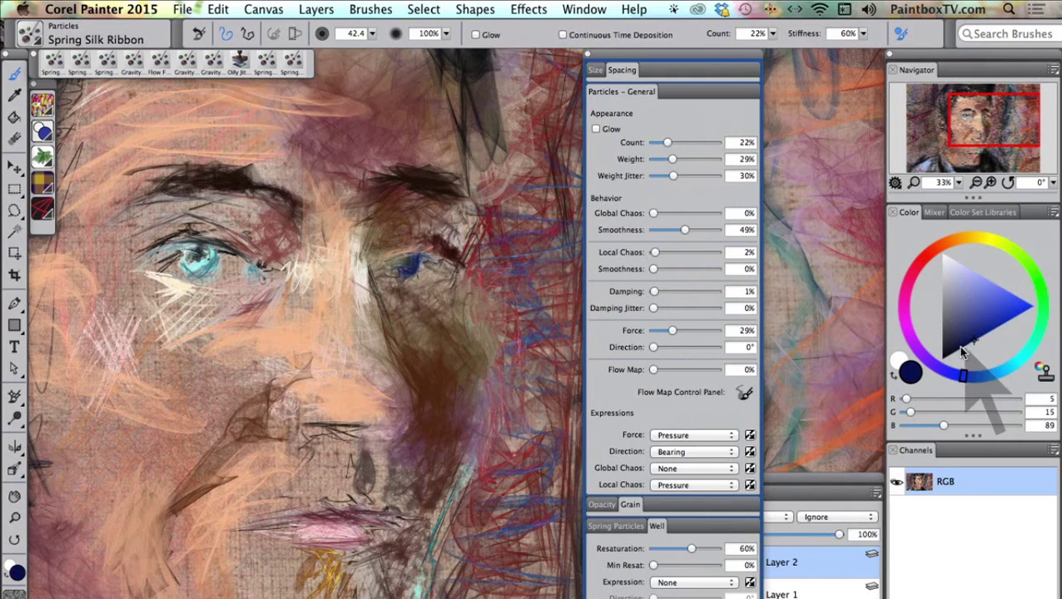
pyautogui.moveTo(974, 342); pyautogui.dragTo(948, 356)
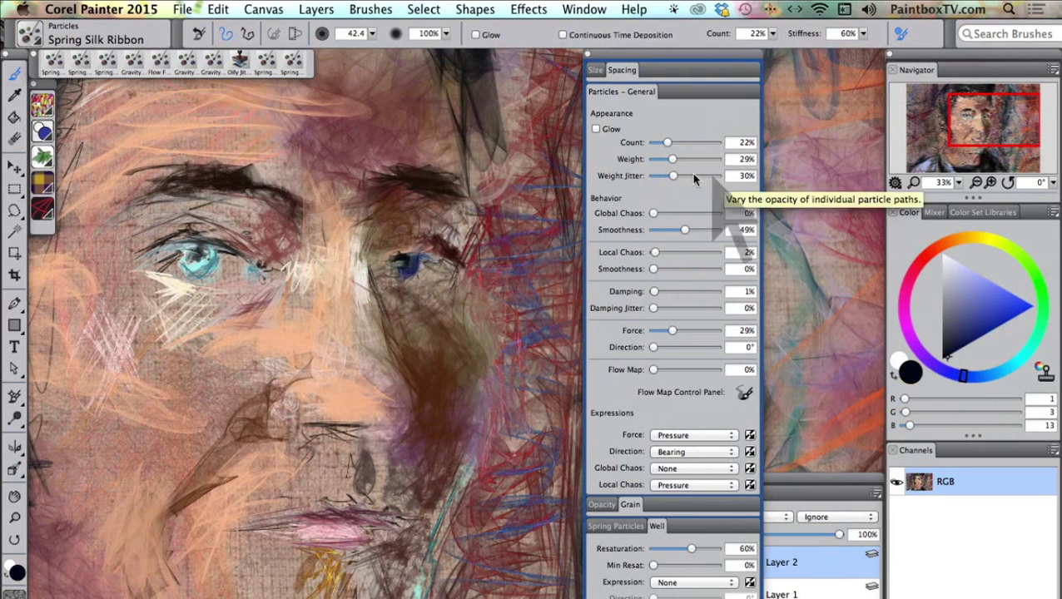
# - Set the brush Count to 15% and Weight to 13%, and define the facial features with dark reddish brown (RGB 70, 31, 24)
pyautogui.moveTo(667, 142); pyautogui.dragTo(663, 159)
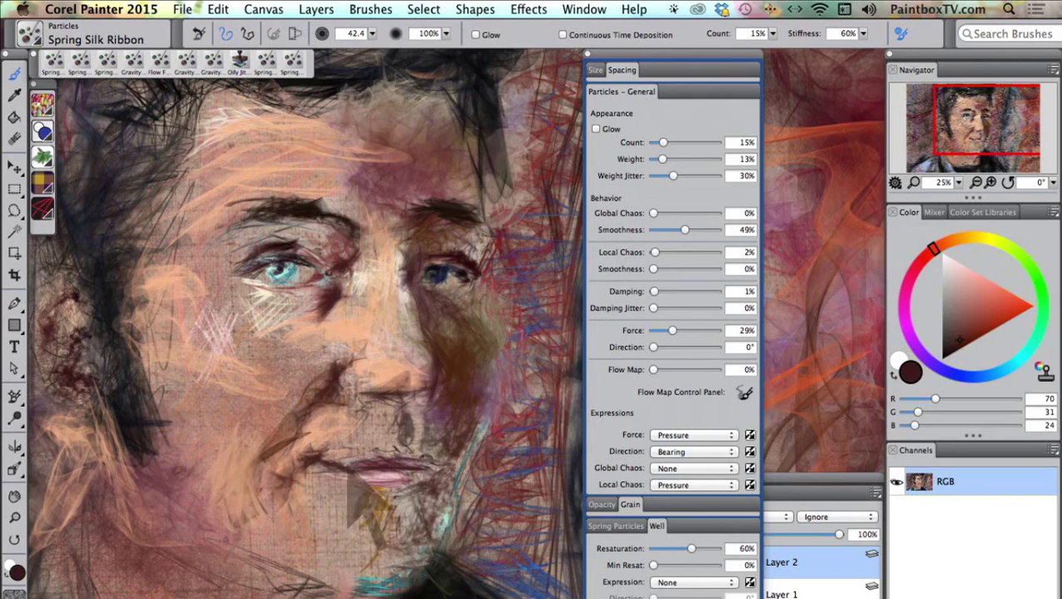
pyautogui.moveTo(358, 476); pyautogui.dragTo(379, 525)
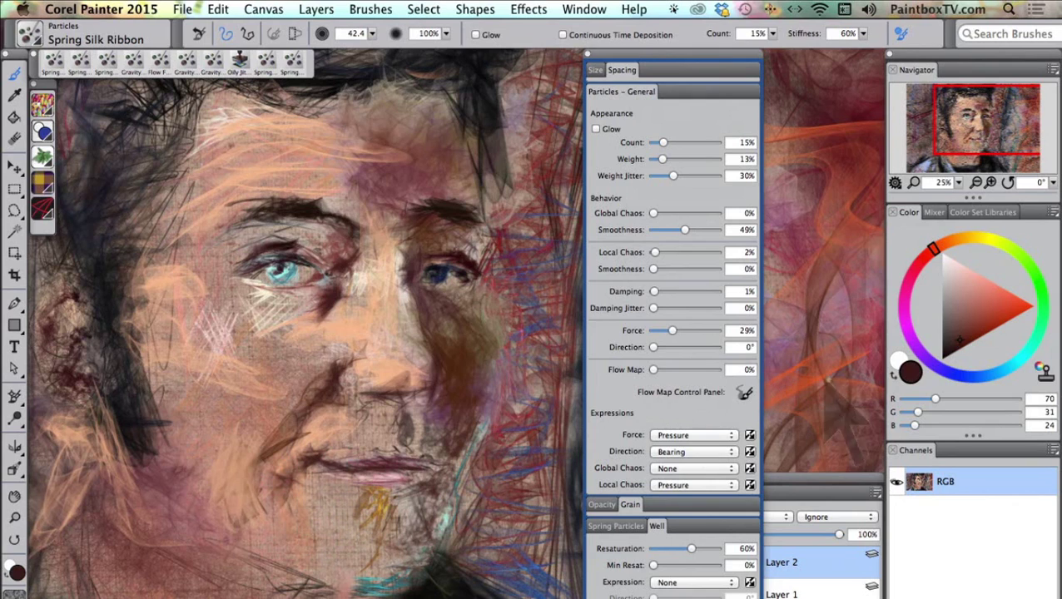
# - Warm the shadowed cheek and jaw with reddish skin tones (RGB 188, 96, 78)
pyautogui.click(982, 304)
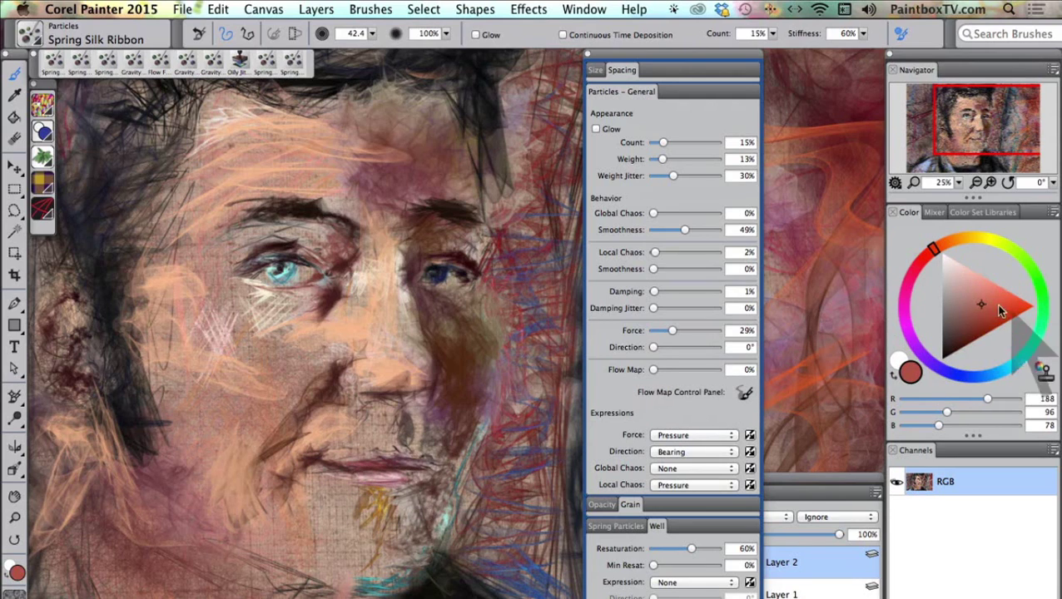
pyautogui.click(969, 267)
pyautogui.click(969, 239)
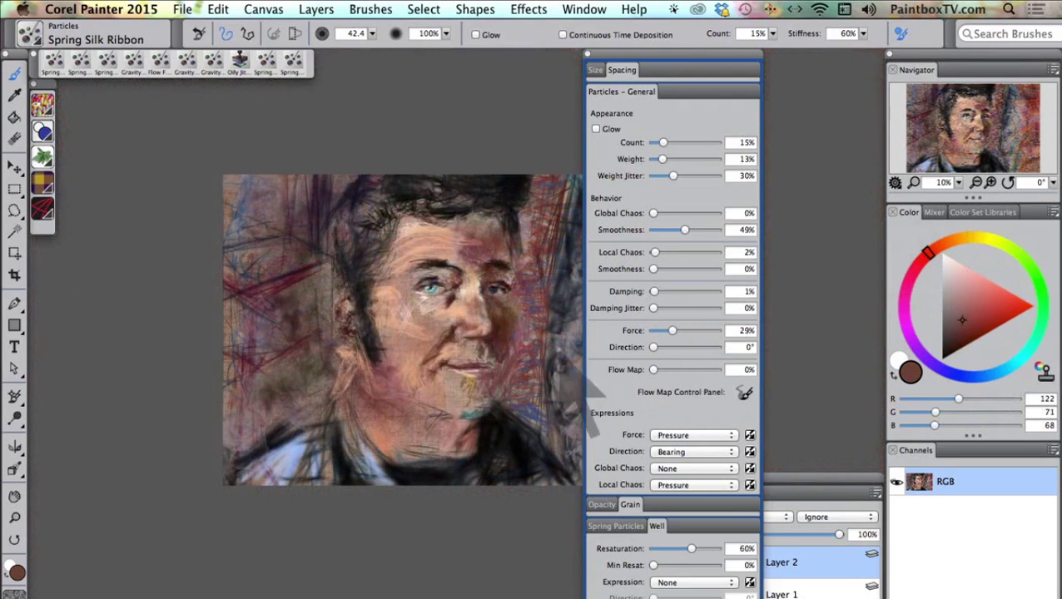
# - Set the brush Count to 56% and Weight to 28%, and darken the background beside the shadowed cheek with very dark red (RGB 42, 6, 4)
pyautogui.click(958, 349)
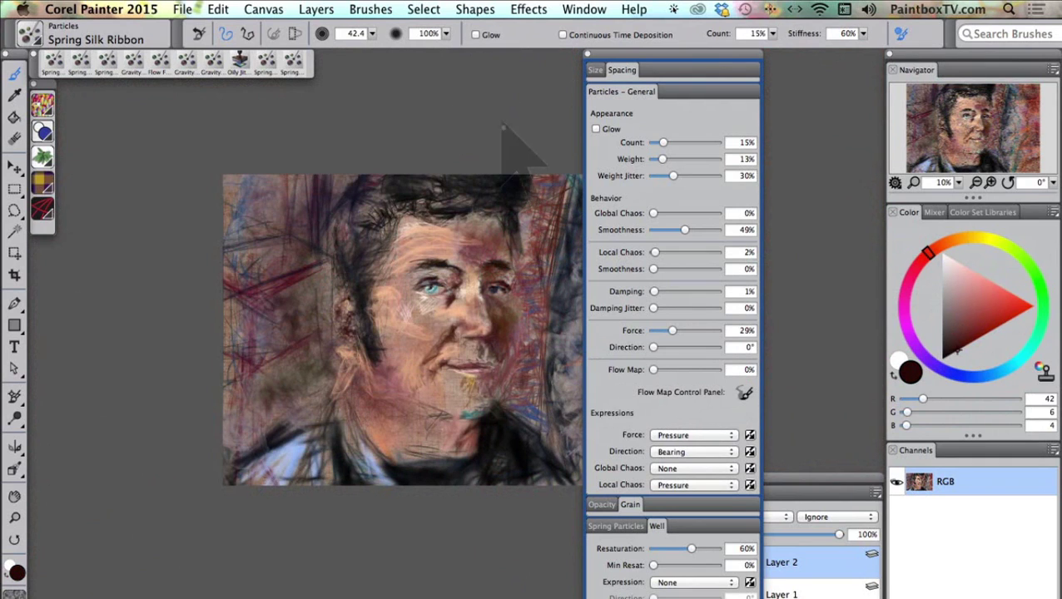
pyautogui.moveTo(663, 143)
pyautogui.mouseDown()
pyautogui.moveTo(685, 142)
pyautogui.moveTo(667, 159)
pyautogui.moveTo(689, 142)
pyautogui.moveTo(671, 159)
pyautogui.mouseUp()
pyautogui.moveTo(528, 334); pyautogui.dragTo(522, 372)
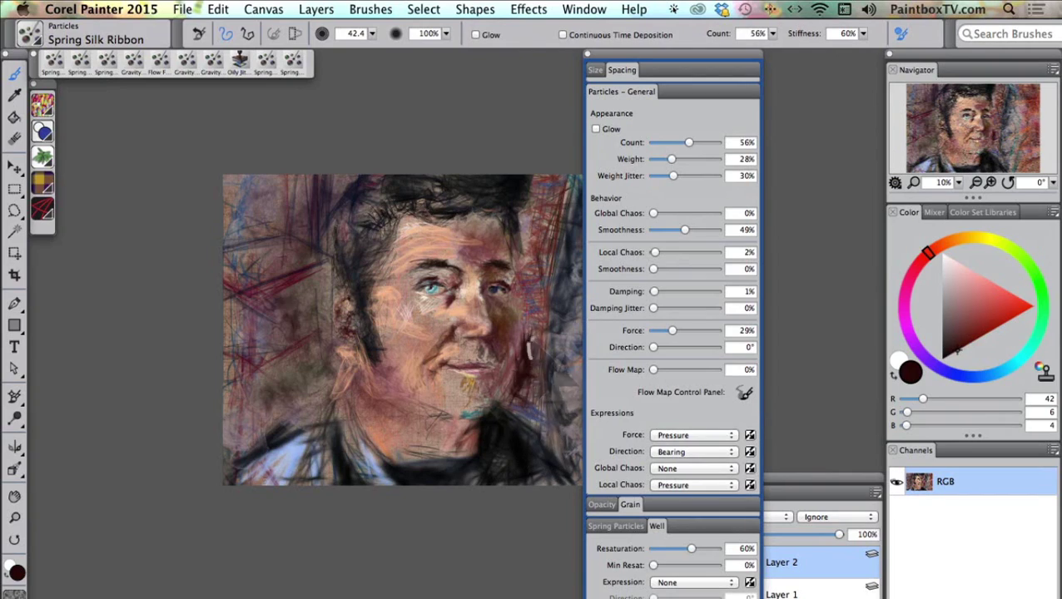
# - Reduce the brush Count to 27% and Weight to 15%, and deepen the shadowed eye's iris with dark blue (RGB 16, 37, 90)
pyautogui.press('super+equal')
pyautogui.press('super+equal')
pyautogui.press('super+equal')
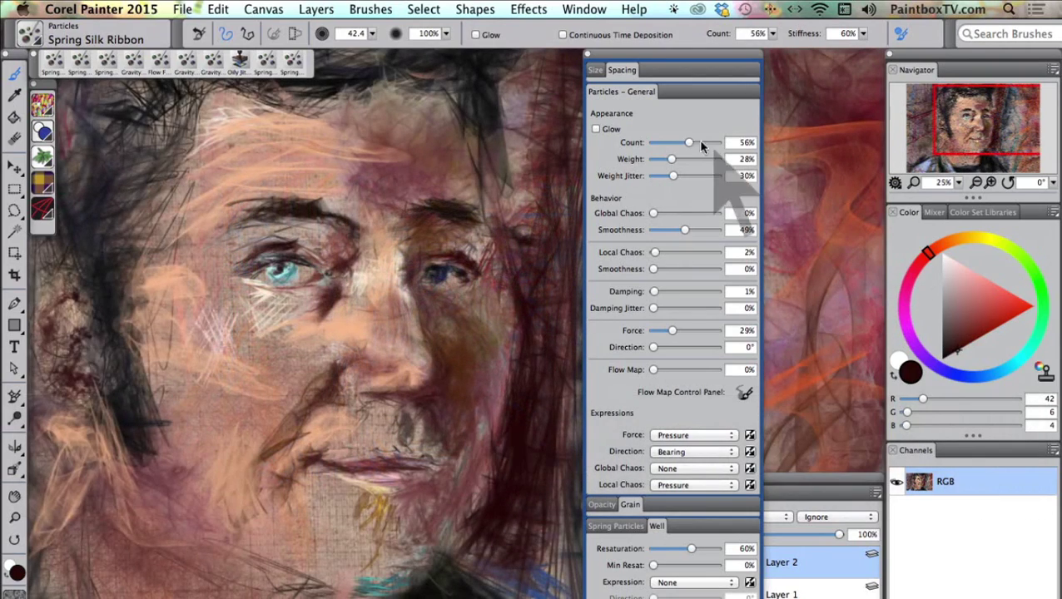
pyautogui.moveTo(688, 142); pyautogui.dragTo(663, 160)
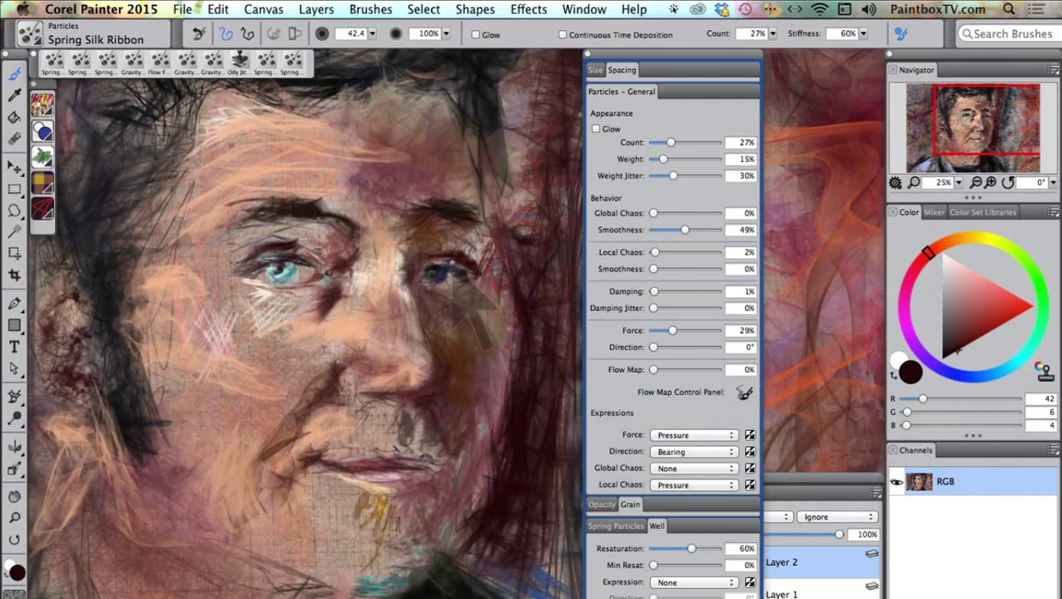
pyautogui.click(976, 376)
pyautogui.click(964, 341)
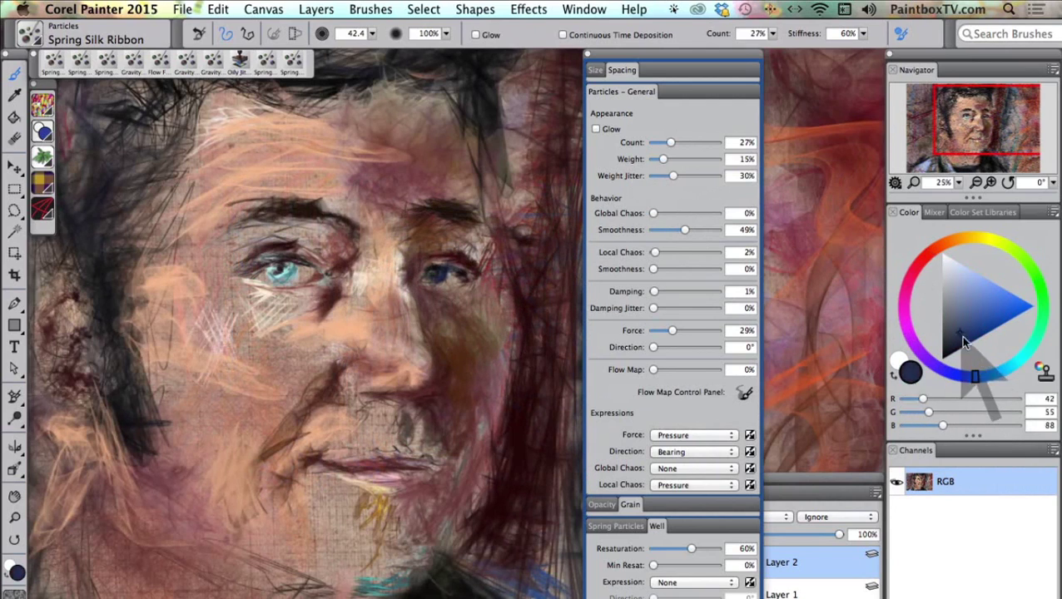
pyautogui.moveTo(964, 341); pyautogui.dragTo(968, 337)
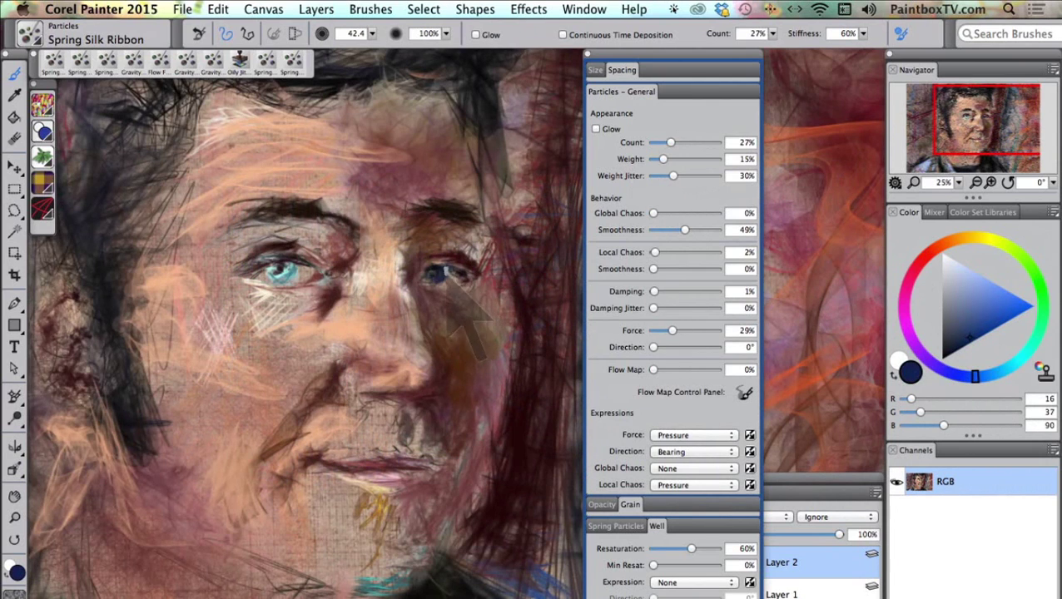
pyautogui.moveTo(448, 278); pyautogui.dragTo(435, 283)
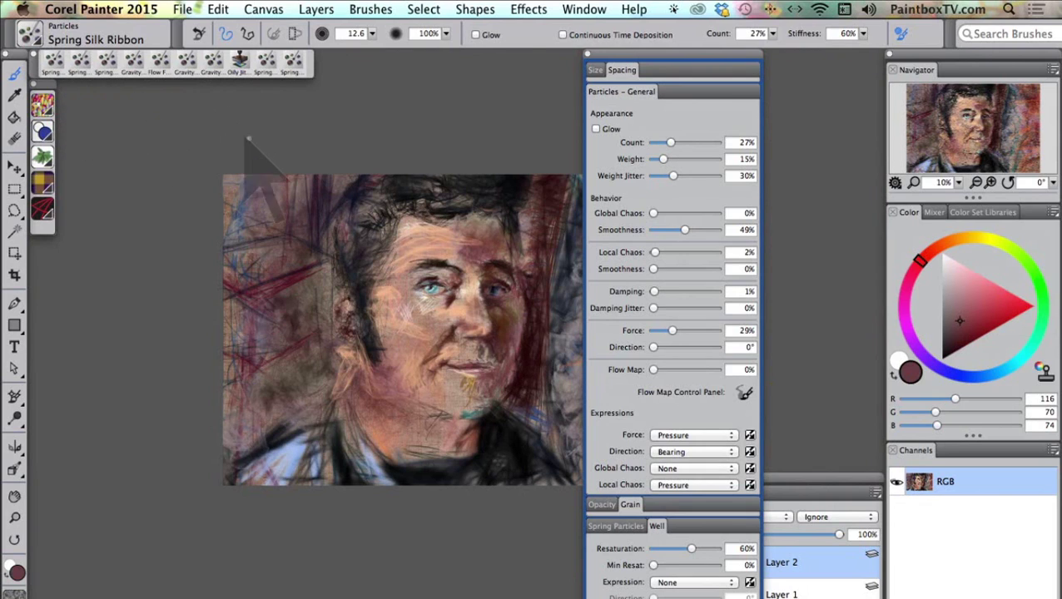
# - Paint multicoloured ribbon strokes along the painting's left and right edges with the Oily Jitter Smooth Cloner, moving the brush controls off the canvas
pyautogui.click(30, 33)
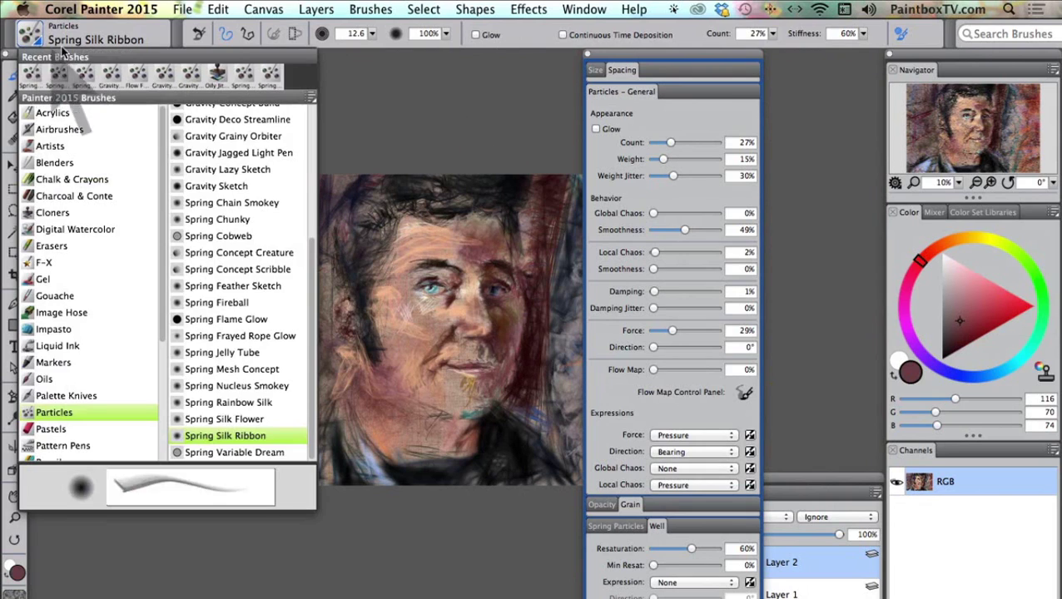
pyautogui.scroll(3, 309, 228)
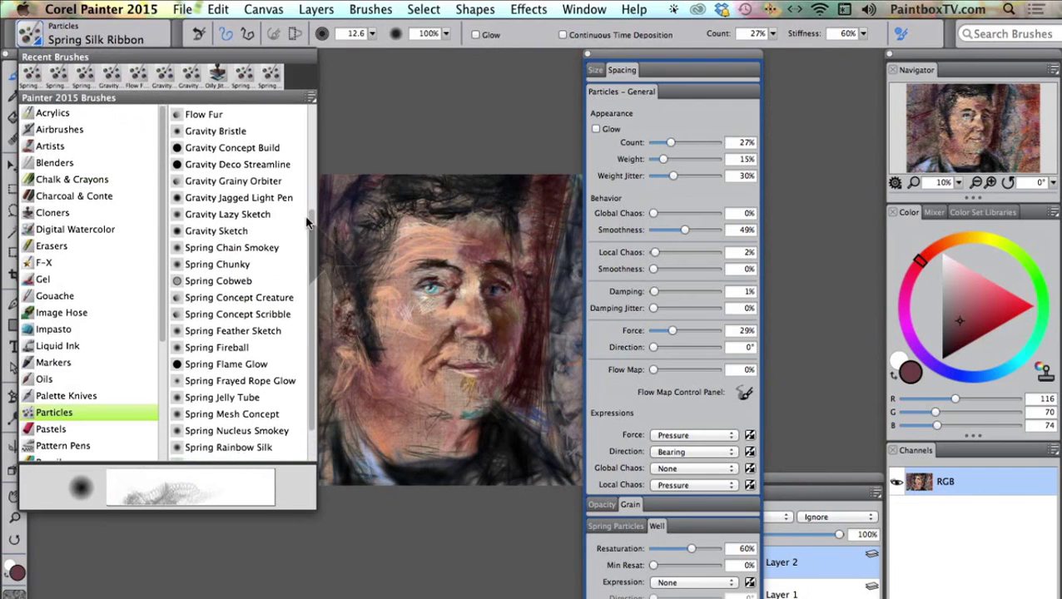
pyautogui.click(117, 213)
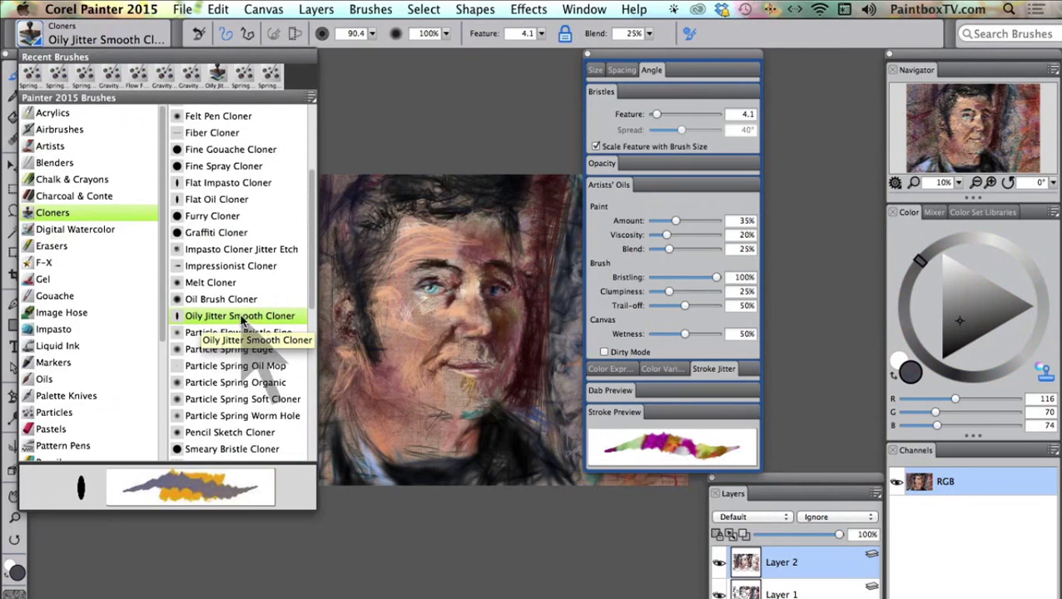
pyautogui.click(242, 318)
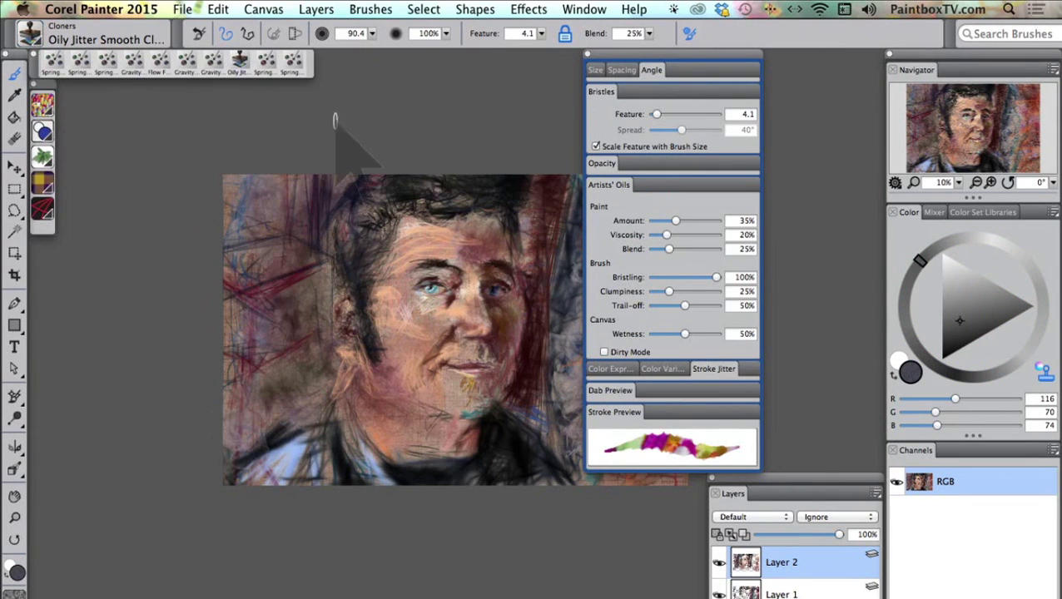
pyautogui.moveTo(616, 60); pyautogui.dragTo(740, 59)
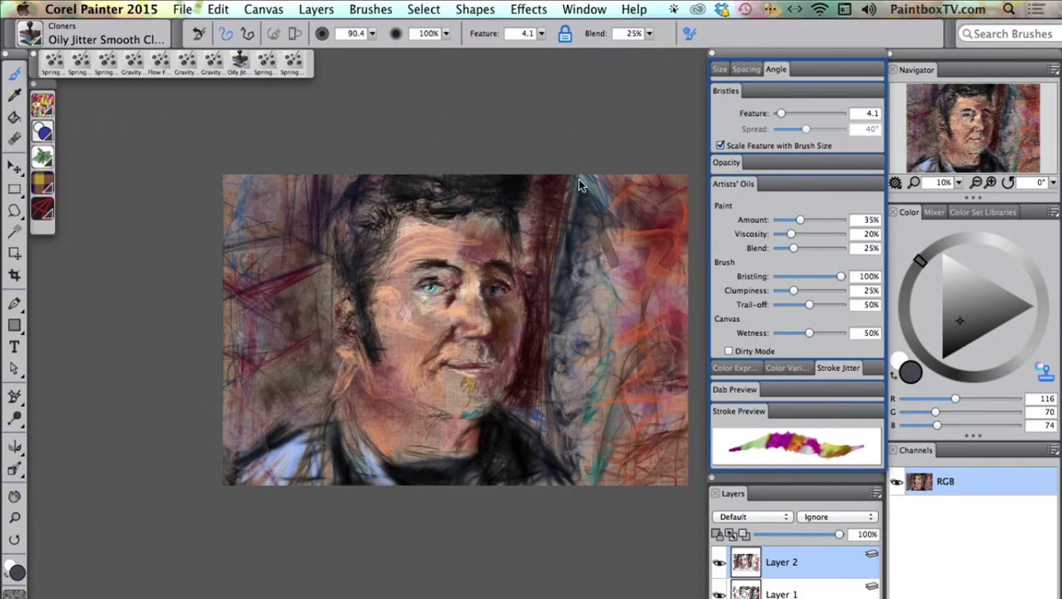
pyautogui.moveTo(574, 176)
pyautogui.mouseDown()
pyautogui.moveTo(678, 176)
pyautogui.moveTo(683, 208)
pyautogui.moveTo(680, 418)
pyautogui.moveTo(657, 481)
pyautogui.moveTo(574, 481)
pyautogui.mouseUp()
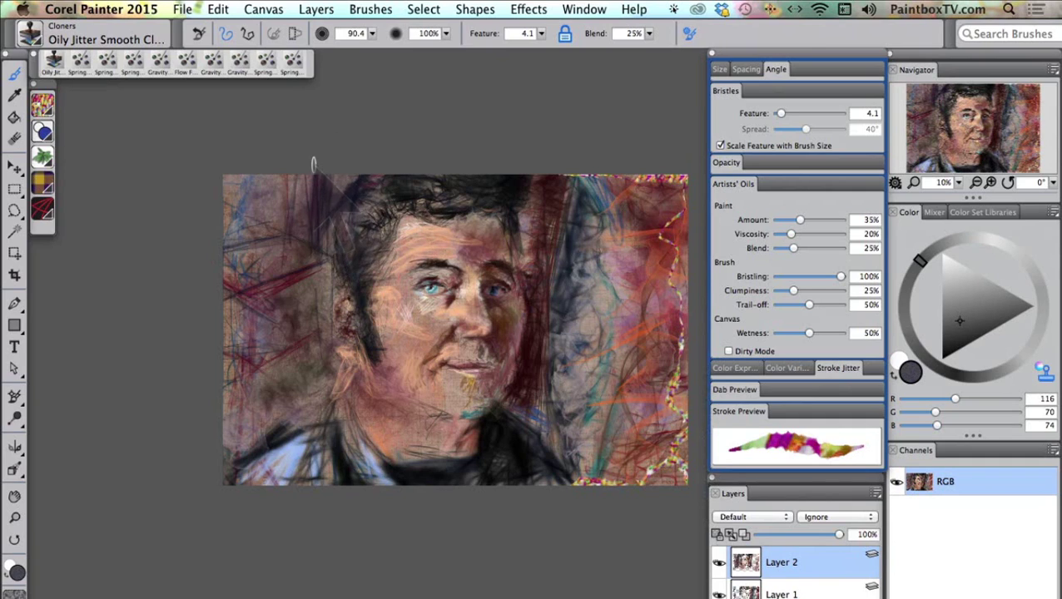
pyautogui.moveTo(301, 171)
pyautogui.mouseDown()
pyautogui.moveTo(278, 200)
pyautogui.moveTo(310, 207)
pyautogui.mouseUp()
pyautogui.moveTo(268, 159)
pyautogui.mouseDown()
pyautogui.moveTo(219, 204)
pyautogui.moveTo(257, 293)
pyautogui.moveTo(264, 457)
pyautogui.mouseUp()
pyautogui.moveTo(249, 358); pyautogui.dragTo(239, 476)
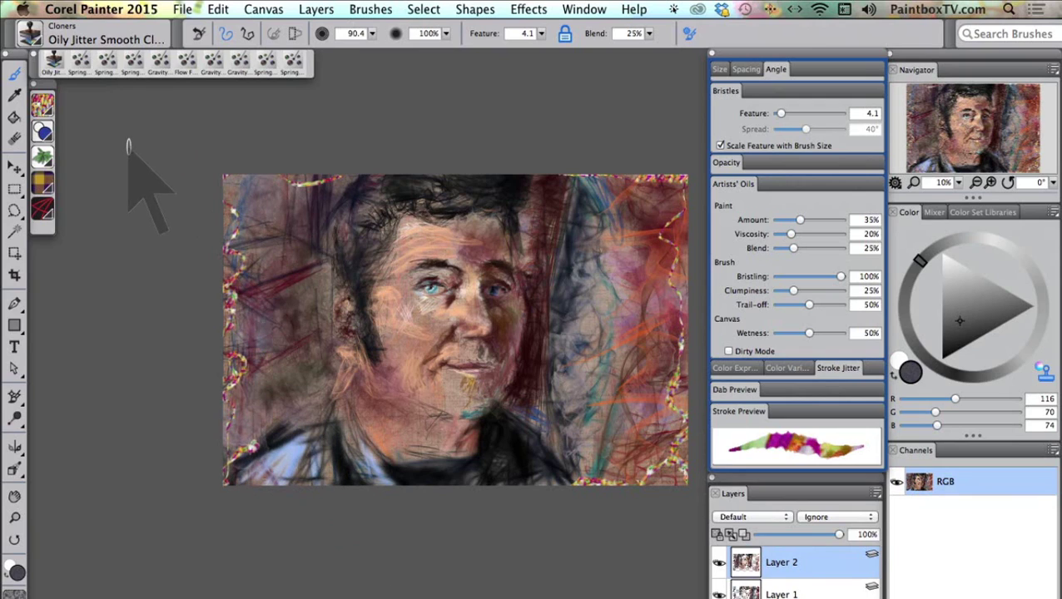
# - Paint light orange skin tones over the ear and neck with the Gravity Concept Build particle brush
pyautogui.click(31, 33)
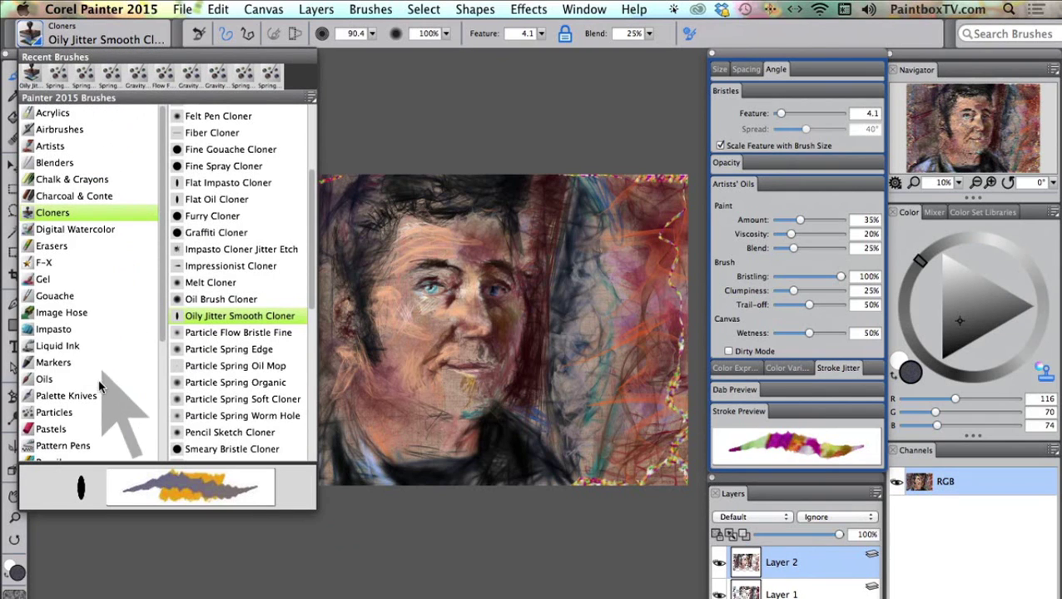
pyautogui.click(72, 414)
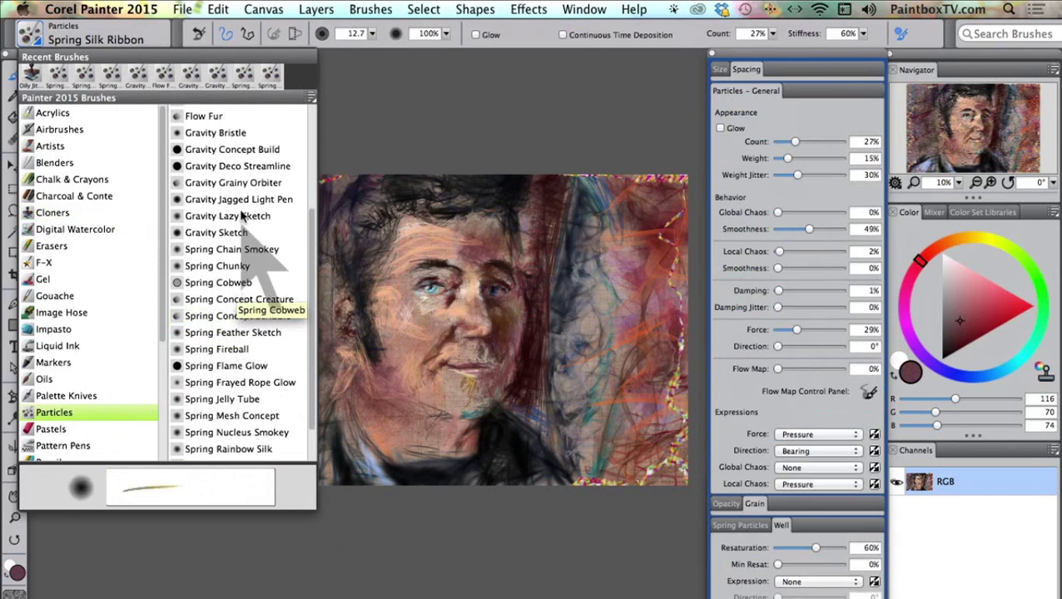
pyautogui.click(226, 151)
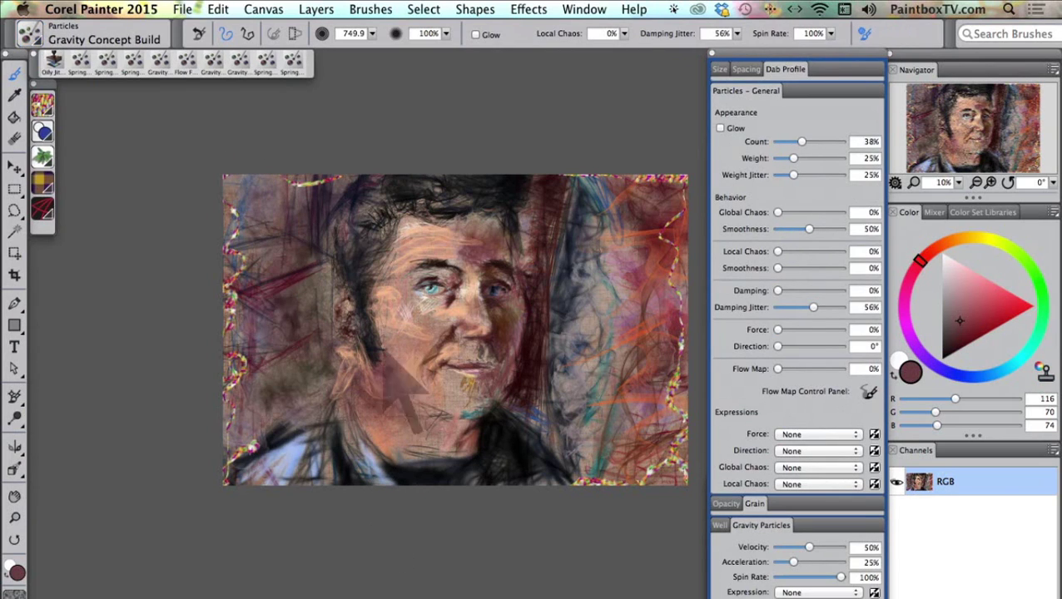
pyautogui.click(958, 238)
pyautogui.moveTo(967, 283)
pyautogui.mouseDown()
pyautogui.moveTo(972, 267)
pyautogui.moveTo(1001, 271)
pyautogui.moveTo(997, 286)
pyautogui.mouseUp()
pyautogui.moveTo(344, 371)
pyautogui.mouseDown()
pyautogui.moveTo(356, 333)
pyautogui.moveTo(351, 377)
pyautogui.moveTo(350, 321)
pyautogui.moveTo(358, 378)
pyautogui.moveTo(346, 283)
pyautogui.moveTo(383, 391)
pyautogui.moveTo(350, 299)
pyautogui.moveTo(366, 400)
pyautogui.moveTo(341, 303)
pyautogui.moveTo(383, 412)
pyautogui.moveTo(433, 462)
pyautogui.mouseUp()
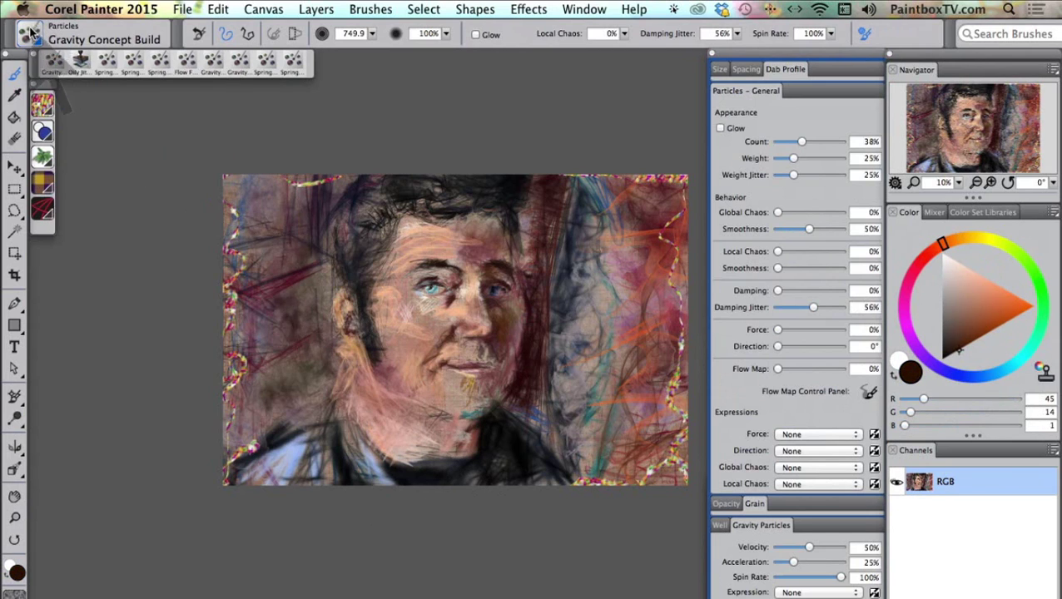
# - Shade the background beside the neck and the collar area in dark brown with the Spring Concept Scribble brush
pyautogui.click(29, 33)
pyautogui.click(237, 316)
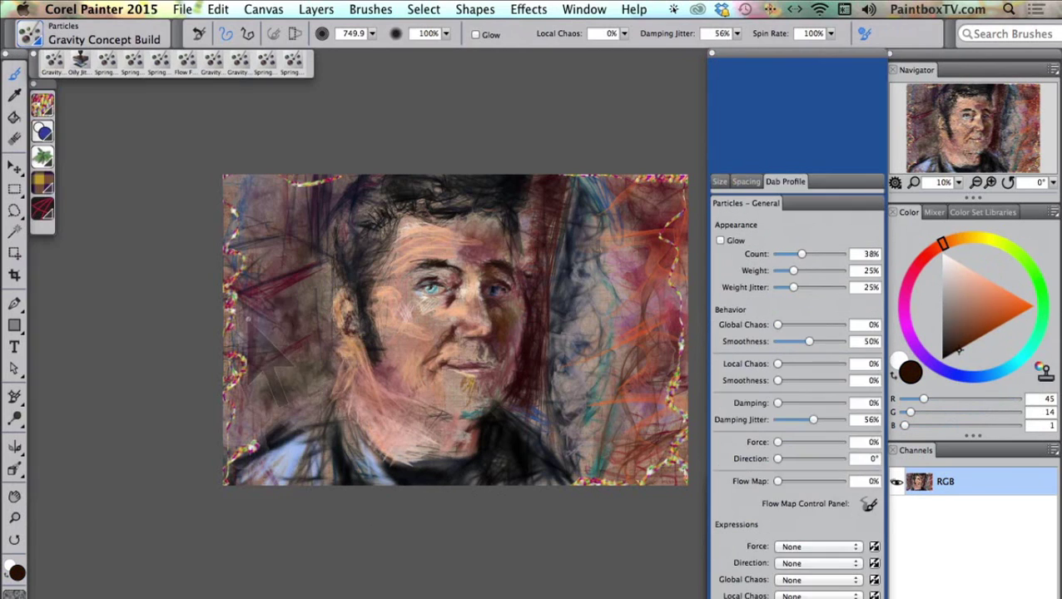
pyautogui.click(951, 354)
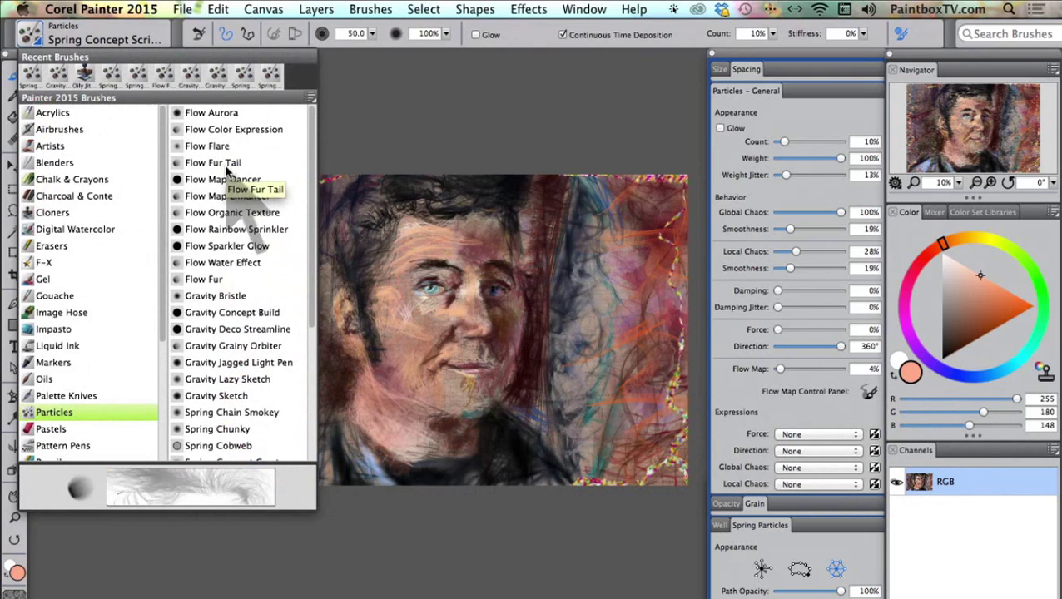
# - Select the Flow Fur Tail brush with Count at 63% and a dark blue color (RGB 2, 26, 68)
pyautogui.click(213, 163)
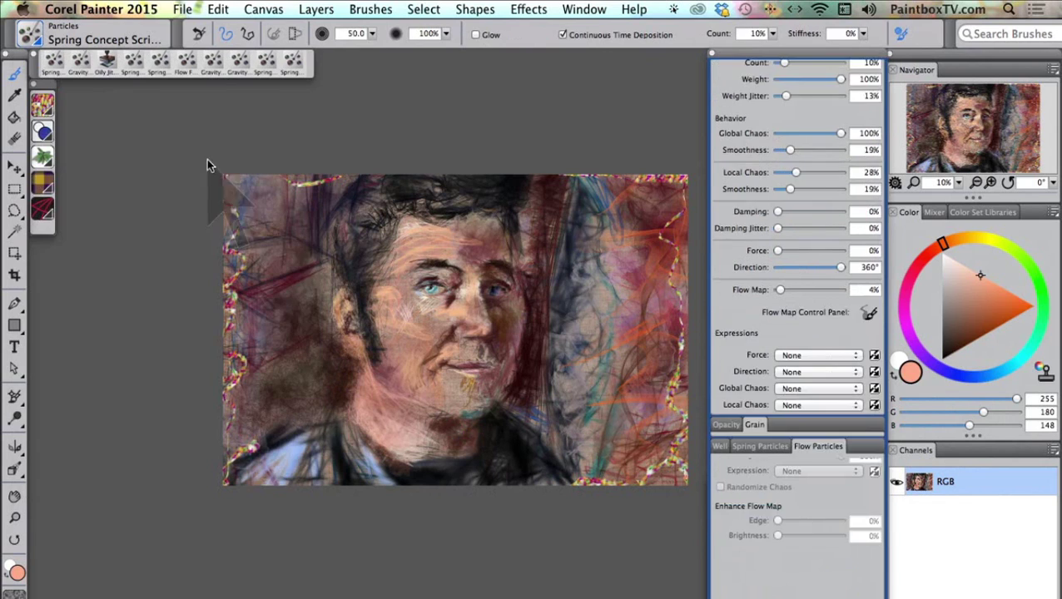
pyautogui.press('alt+super')
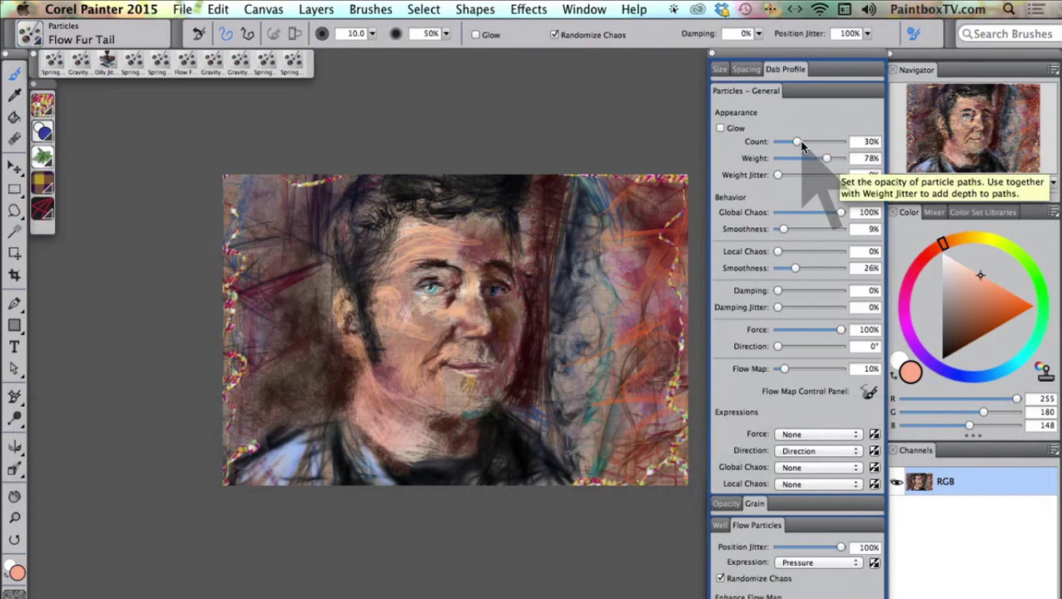
pyautogui.moveTo(797, 142); pyautogui.dragTo(817, 141)
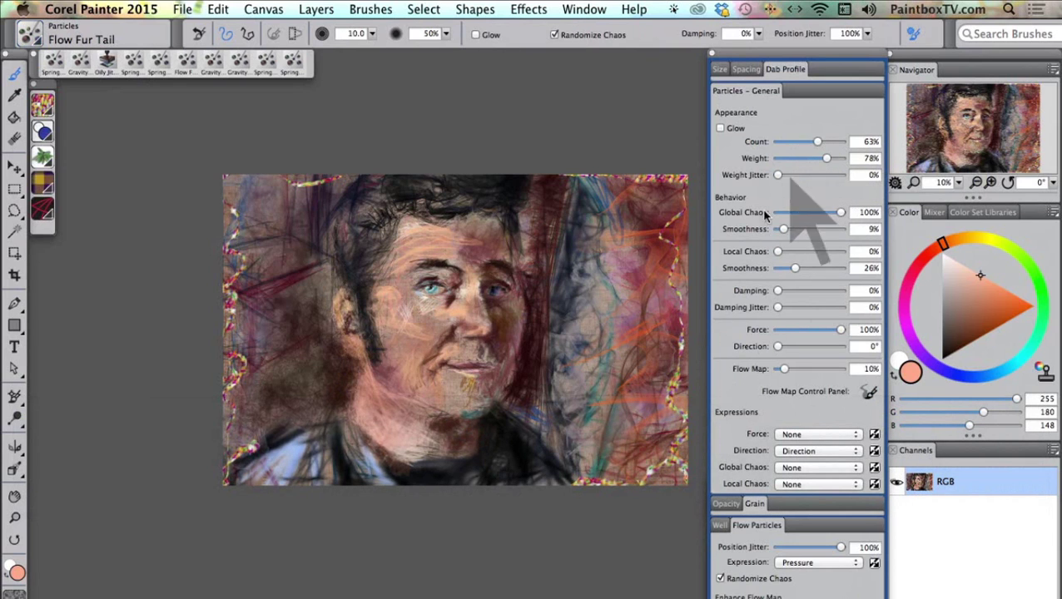
pyautogui.click(979, 376)
pyautogui.click(967, 345)
pyautogui.press('super+equal')
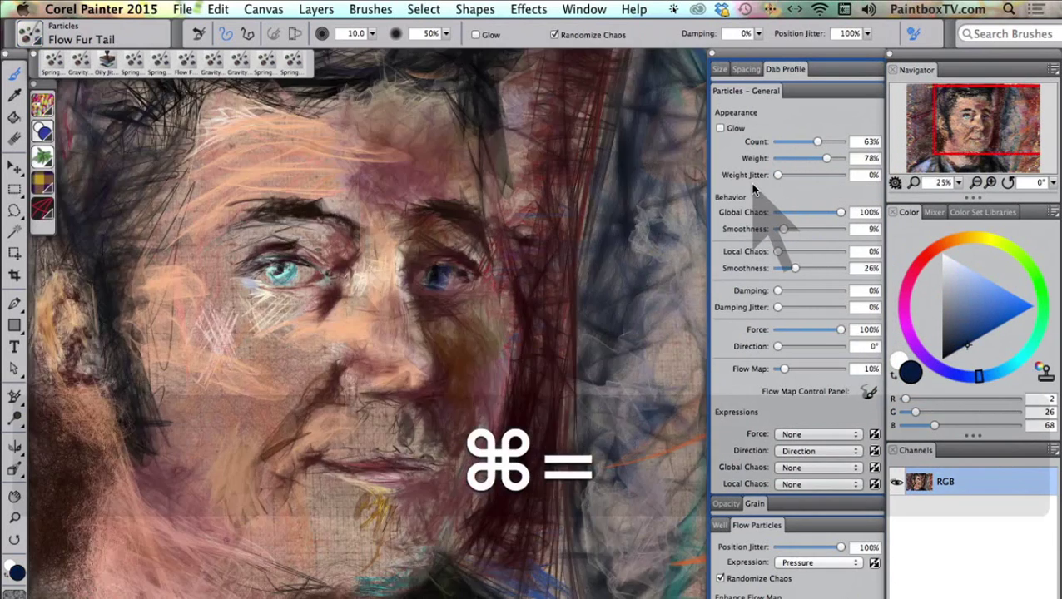
# - Sign the painting's lower-right corner with the artist's name and the year 2014
pyautogui.press('space')
pyautogui.moveTo(658, 524)
pyautogui.mouseDown()
pyautogui.moveTo(599, 491)
pyautogui.moveTo(450, 366)
pyautogui.mouseUp()
pyautogui.moveTo(463, 293)
pyautogui.mouseDown()
pyautogui.moveTo(454, 466)
pyautogui.moveTo(433, 383)
pyautogui.moveTo(456, 325)
pyautogui.moveTo(516, 316)
pyautogui.moveTo(491, 400)
pyautogui.moveTo(549, 366)
pyautogui.moveTo(536, 337)
pyautogui.moveTo(574, 241)
pyautogui.moveTo(583, 333)
pyautogui.moveTo(603, 275)
pyautogui.moveTo(610, 283)
pyautogui.moveTo(506, 462)
pyautogui.moveTo(499, 392)
pyautogui.moveTo(533, 416)
pyautogui.moveTo(559, 370)
pyautogui.moveTo(559, 401)
pyautogui.mouseUp()
pyautogui.moveTo(587, 343)
pyautogui.mouseDown()
pyautogui.moveTo(611, 380)
pyautogui.moveTo(663, 382)
pyautogui.mouseUp()
pyautogui.moveTo(605, 338); pyautogui.dragTo(596, 484)
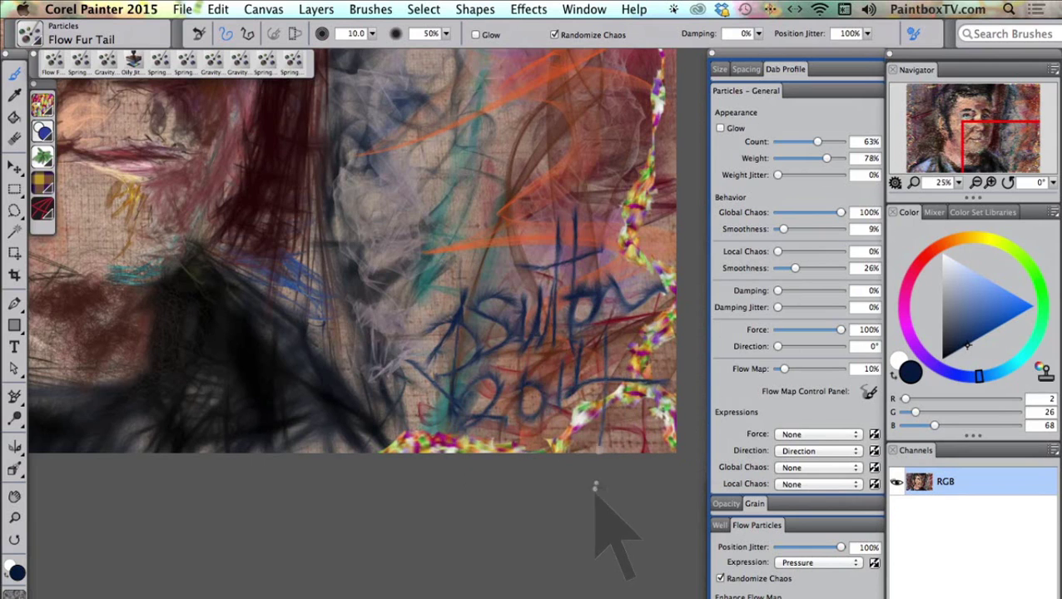
# - Hide the brush controls and all palettes, and fit the finished painting to the screen
pyautogui.press('super+minus')
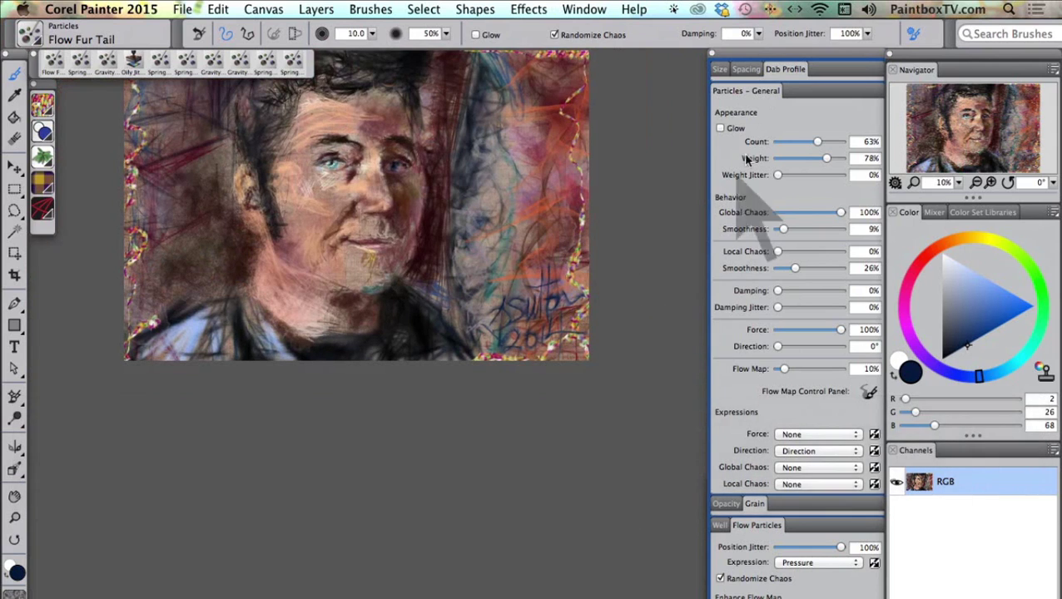
pyautogui.click(712, 53)
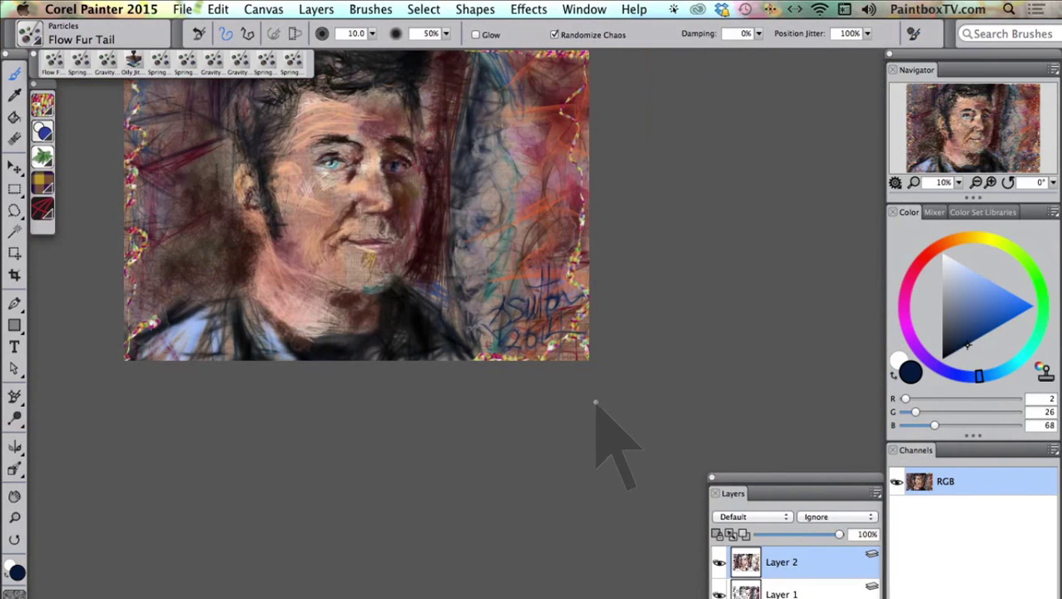
pyautogui.press('Tab')
pyautogui.press('super+0')
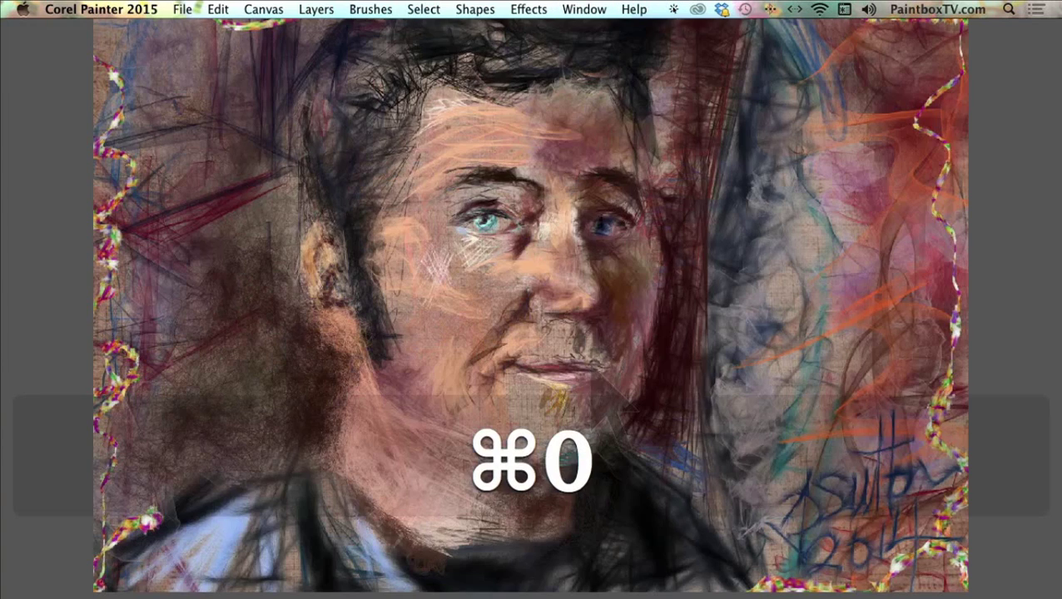